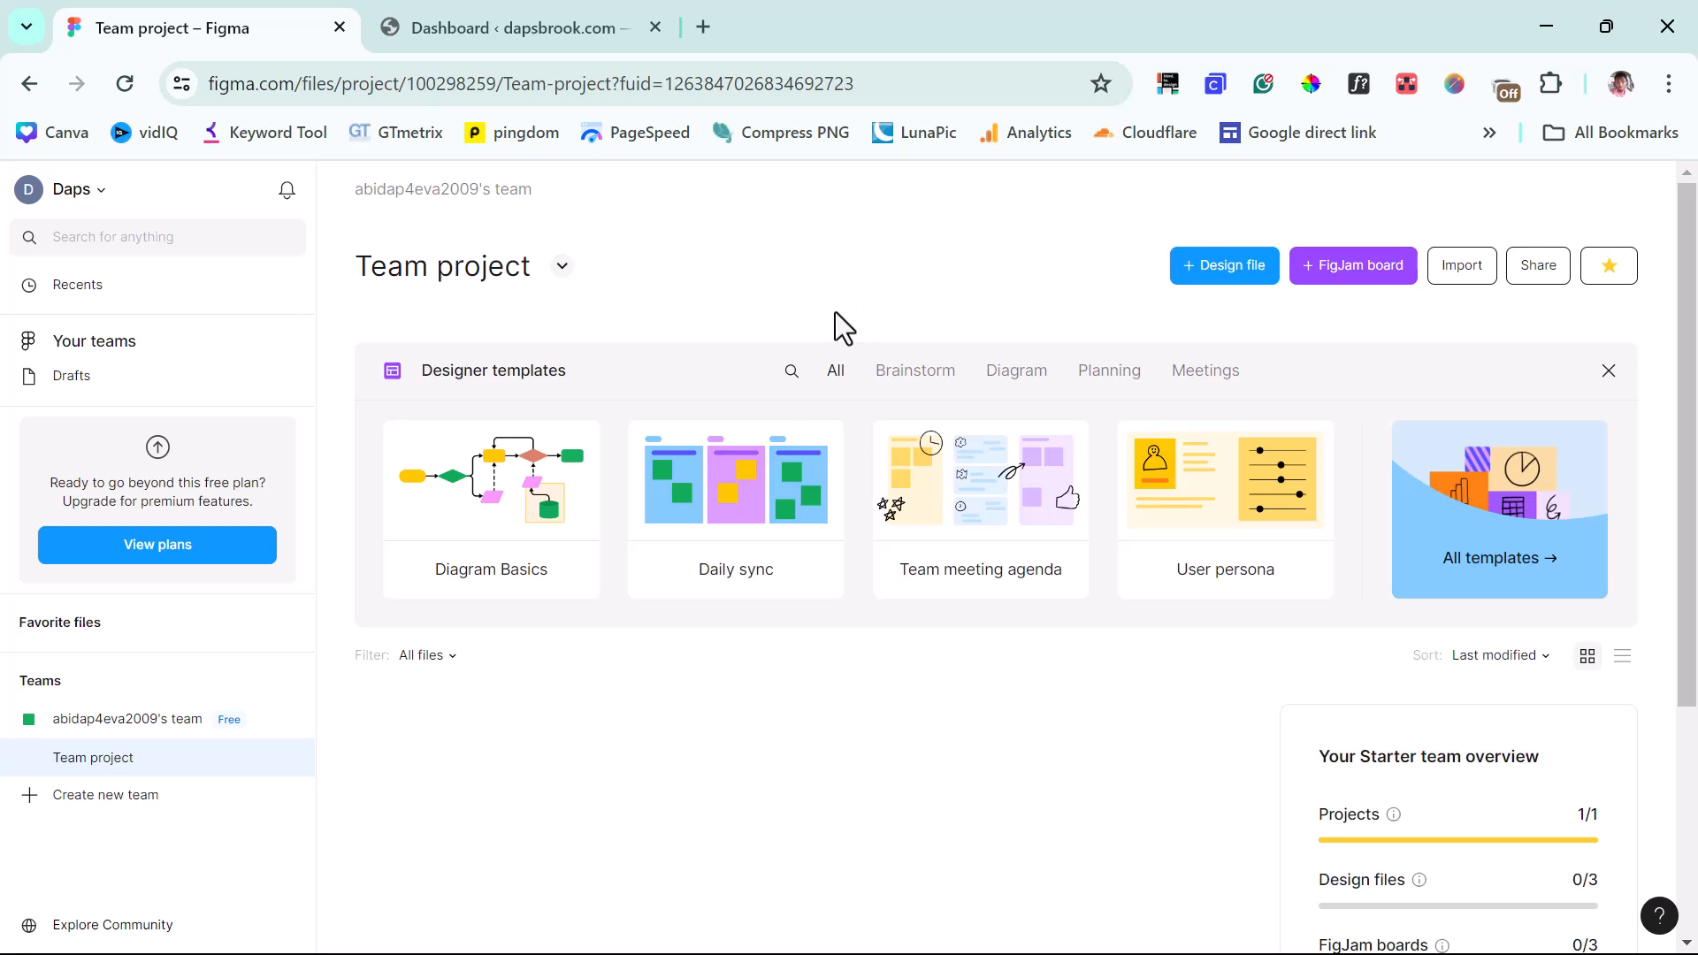
Step: Create a new design file in the team project and name it "Daps Tutorial"
{"action": "left_click", "coordinate": [1230, 271]}
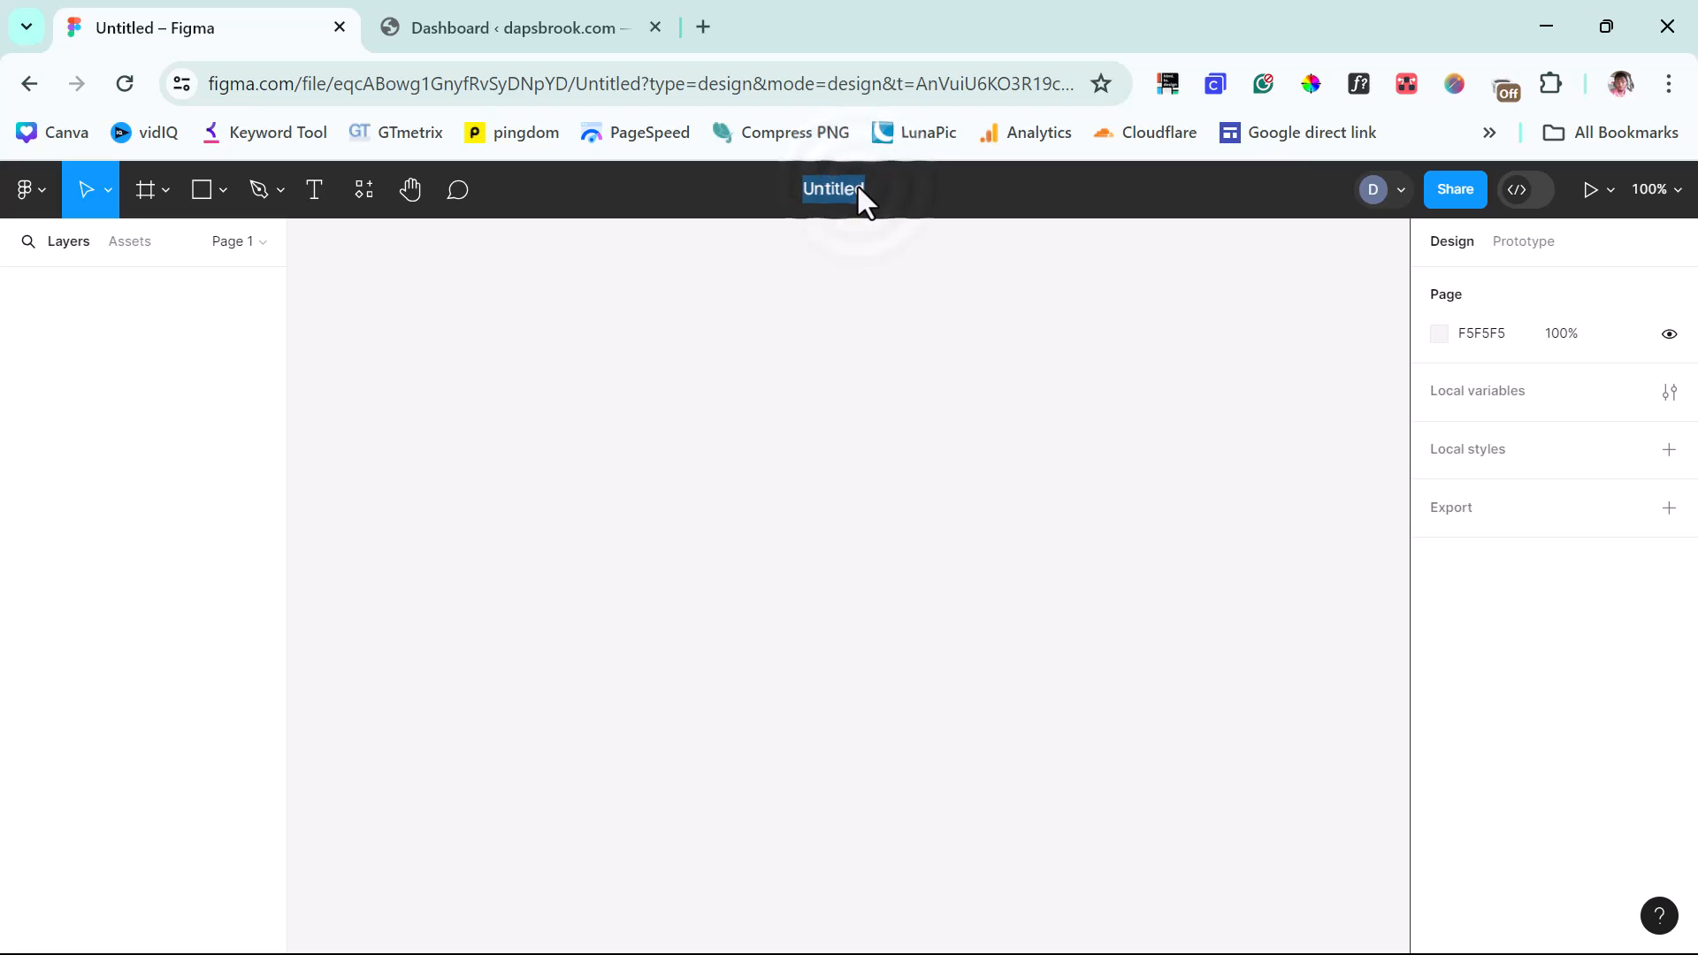
{"action": "type", "text": "Daps Tutorial"}
{"action": "key", "text": "Return"}
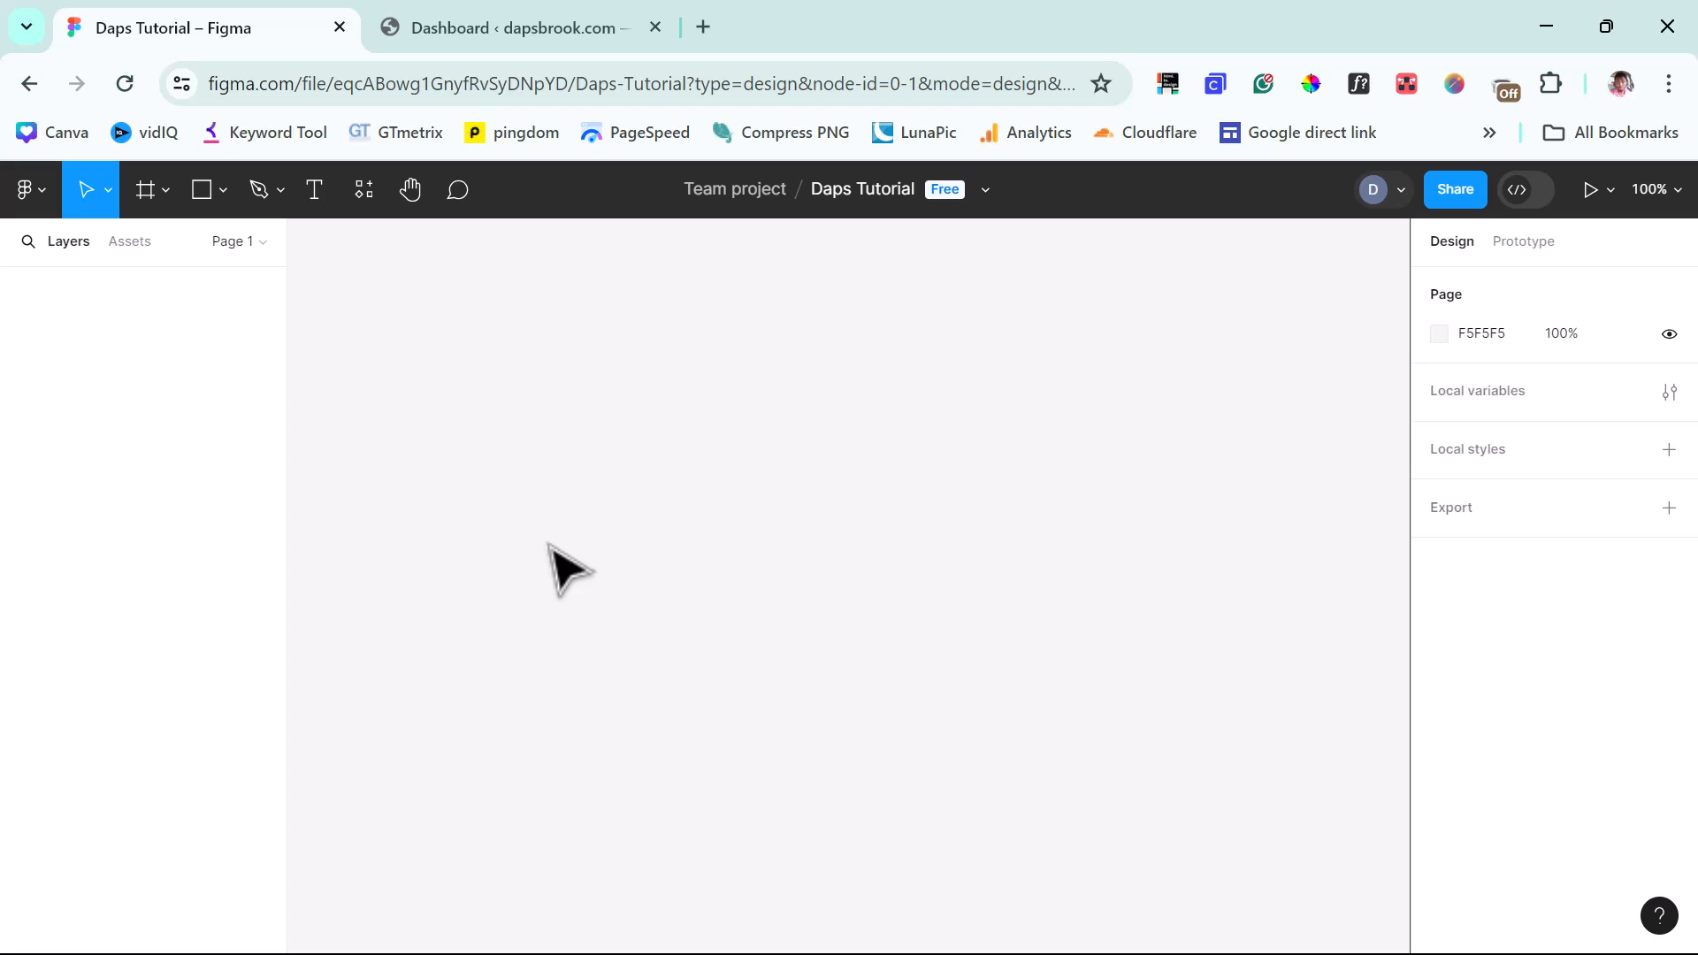
Step: Launch the UiChemy - Convert Figma to WordPress plugin and show its templates library
{"action": "left_click", "coordinate": [37, 189]}
{"action": "mouse_move", "coordinate": [161, 575]}
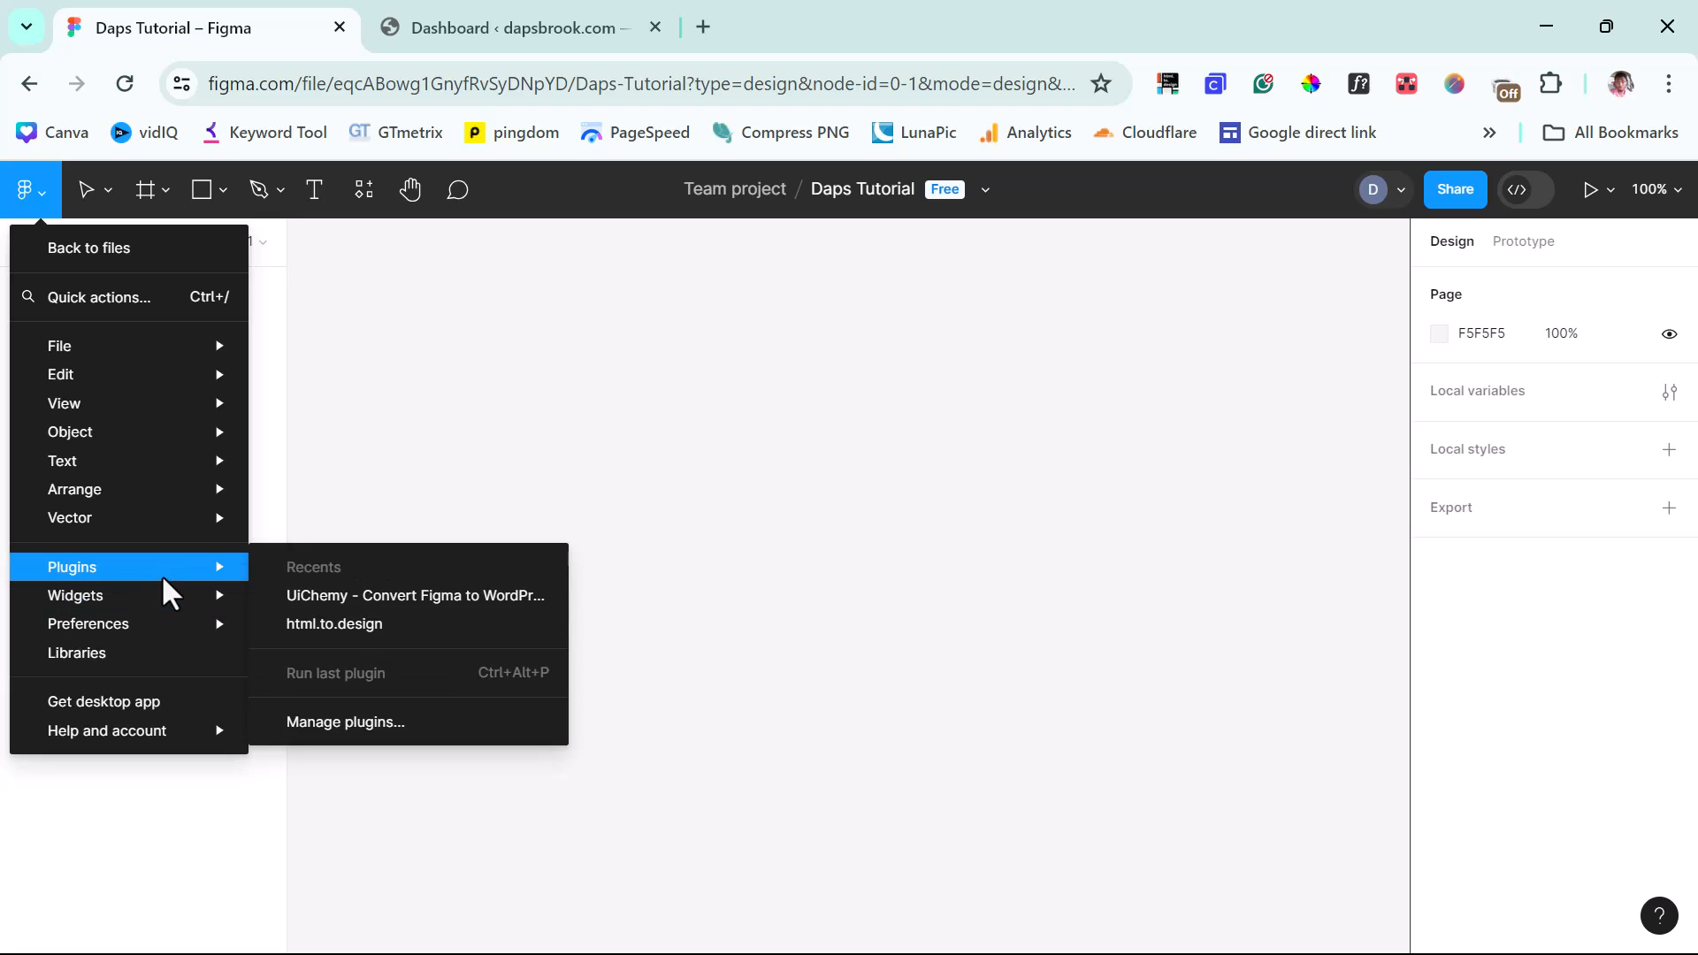
{"action": "left_click", "coordinate": [343, 598]}
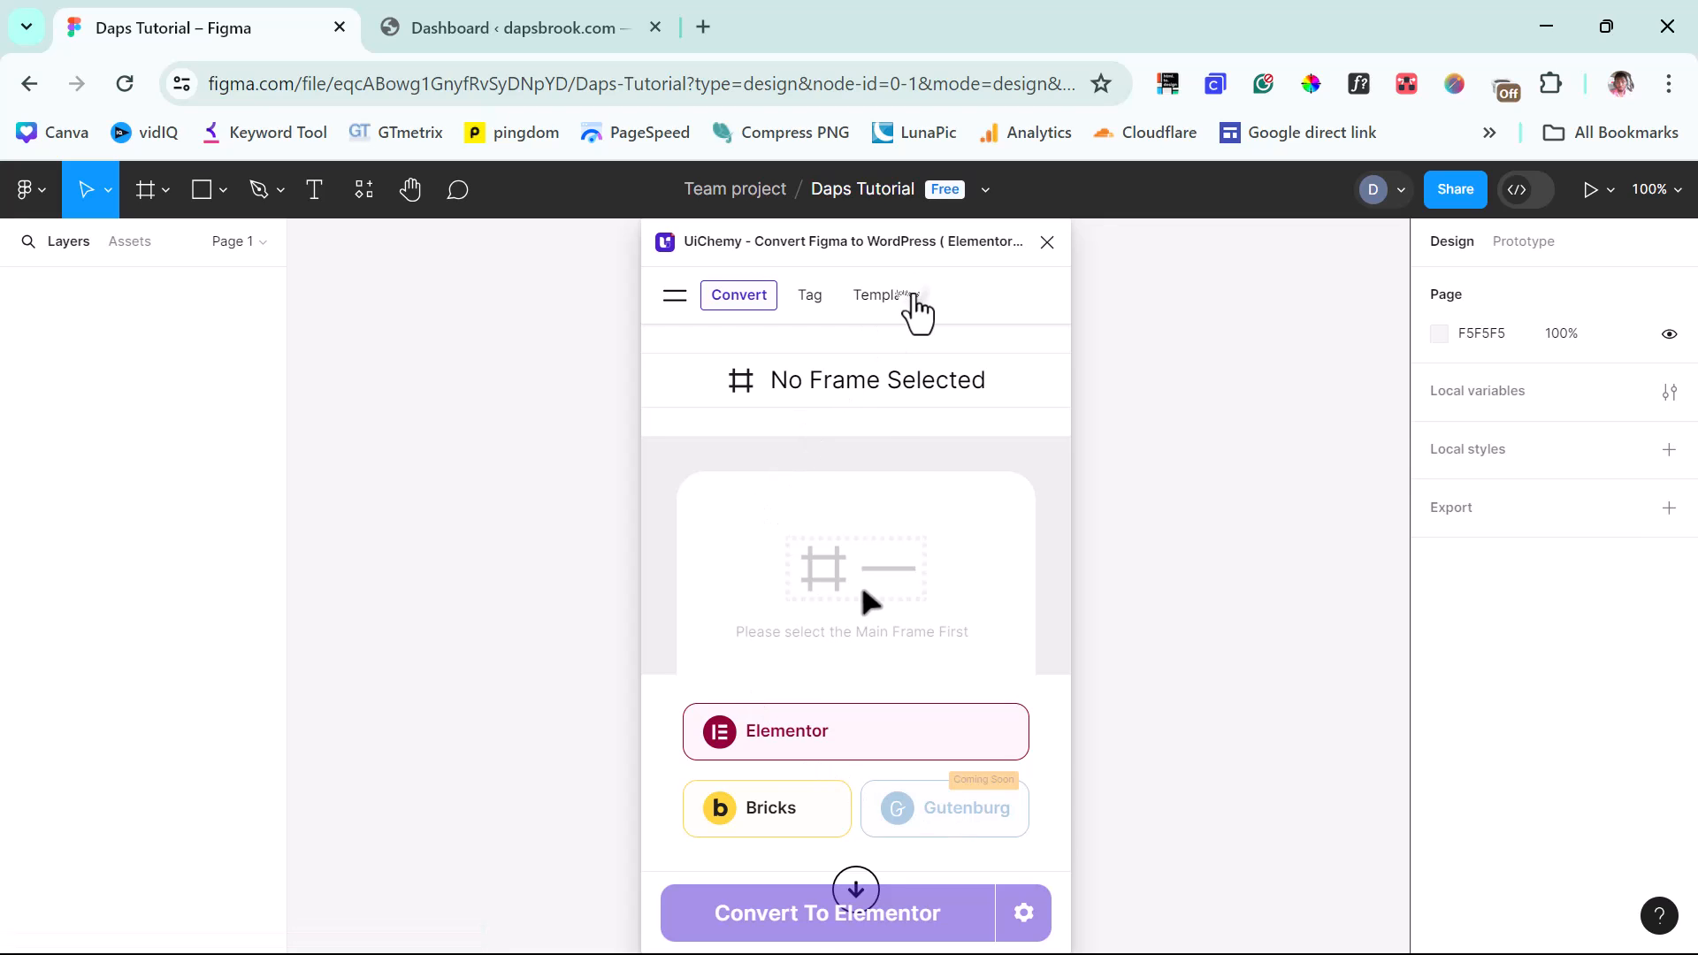
{"action": "left_click", "coordinate": [910, 299]}
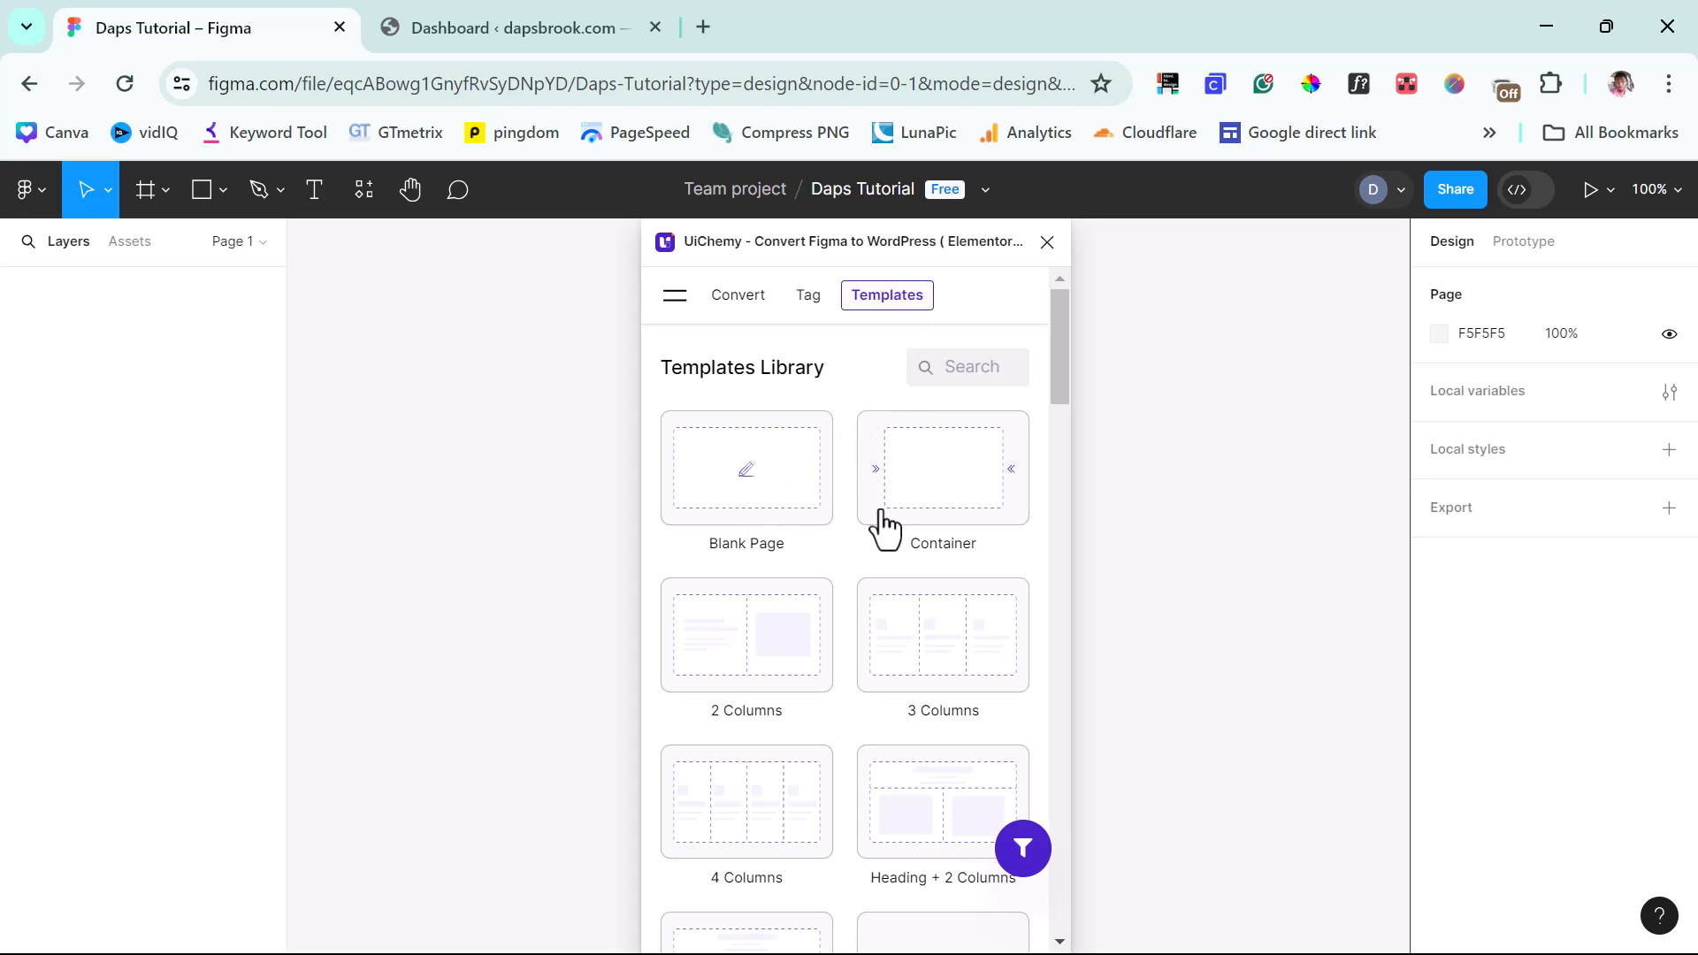
Step: Insert the Payment Solutions template with the "Join Us in Four Simple Steps" heading from the library into the file
{"action": "scroll", "coordinate": [787, 632], "scroll_direction": "down", "scroll_amount": 3}
{"action": "scroll", "coordinate": [785, 619], "scroll_direction": "down", "scroll_amount": 3}
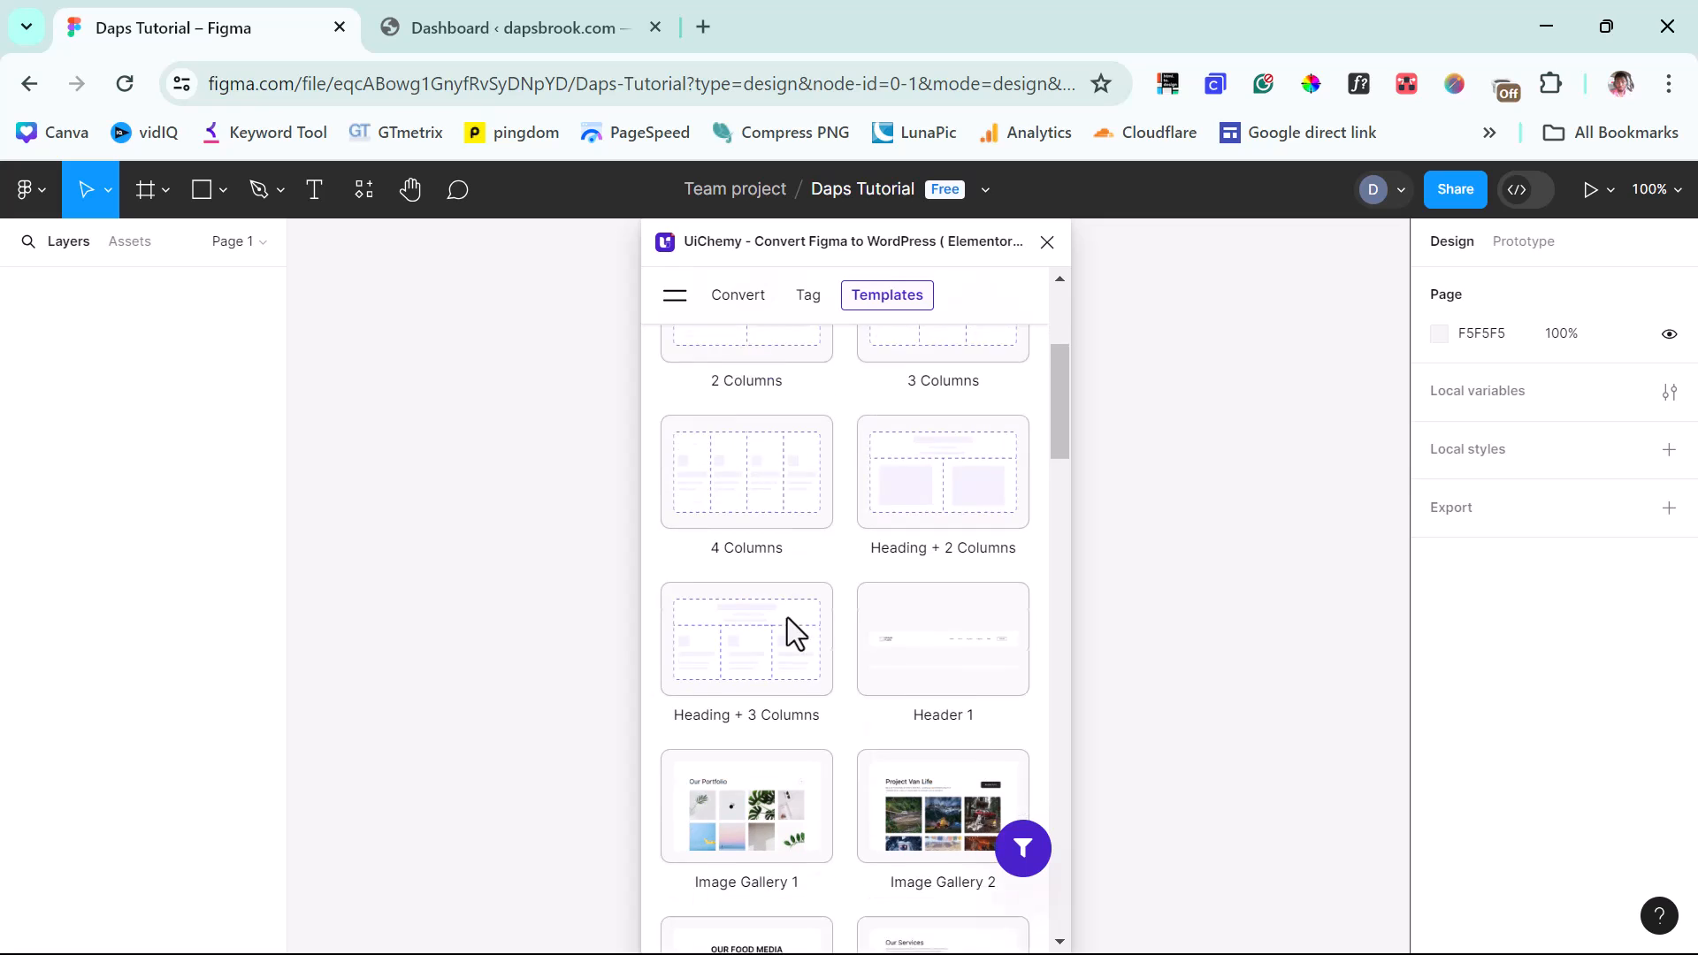
{"action": "scroll", "coordinate": [787, 619], "scroll_direction": "down", "scroll_amount": 3}
{"action": "scroll", "coordinate": [787, 623], "scroll_direction": "down", "scroll_amount": 3}
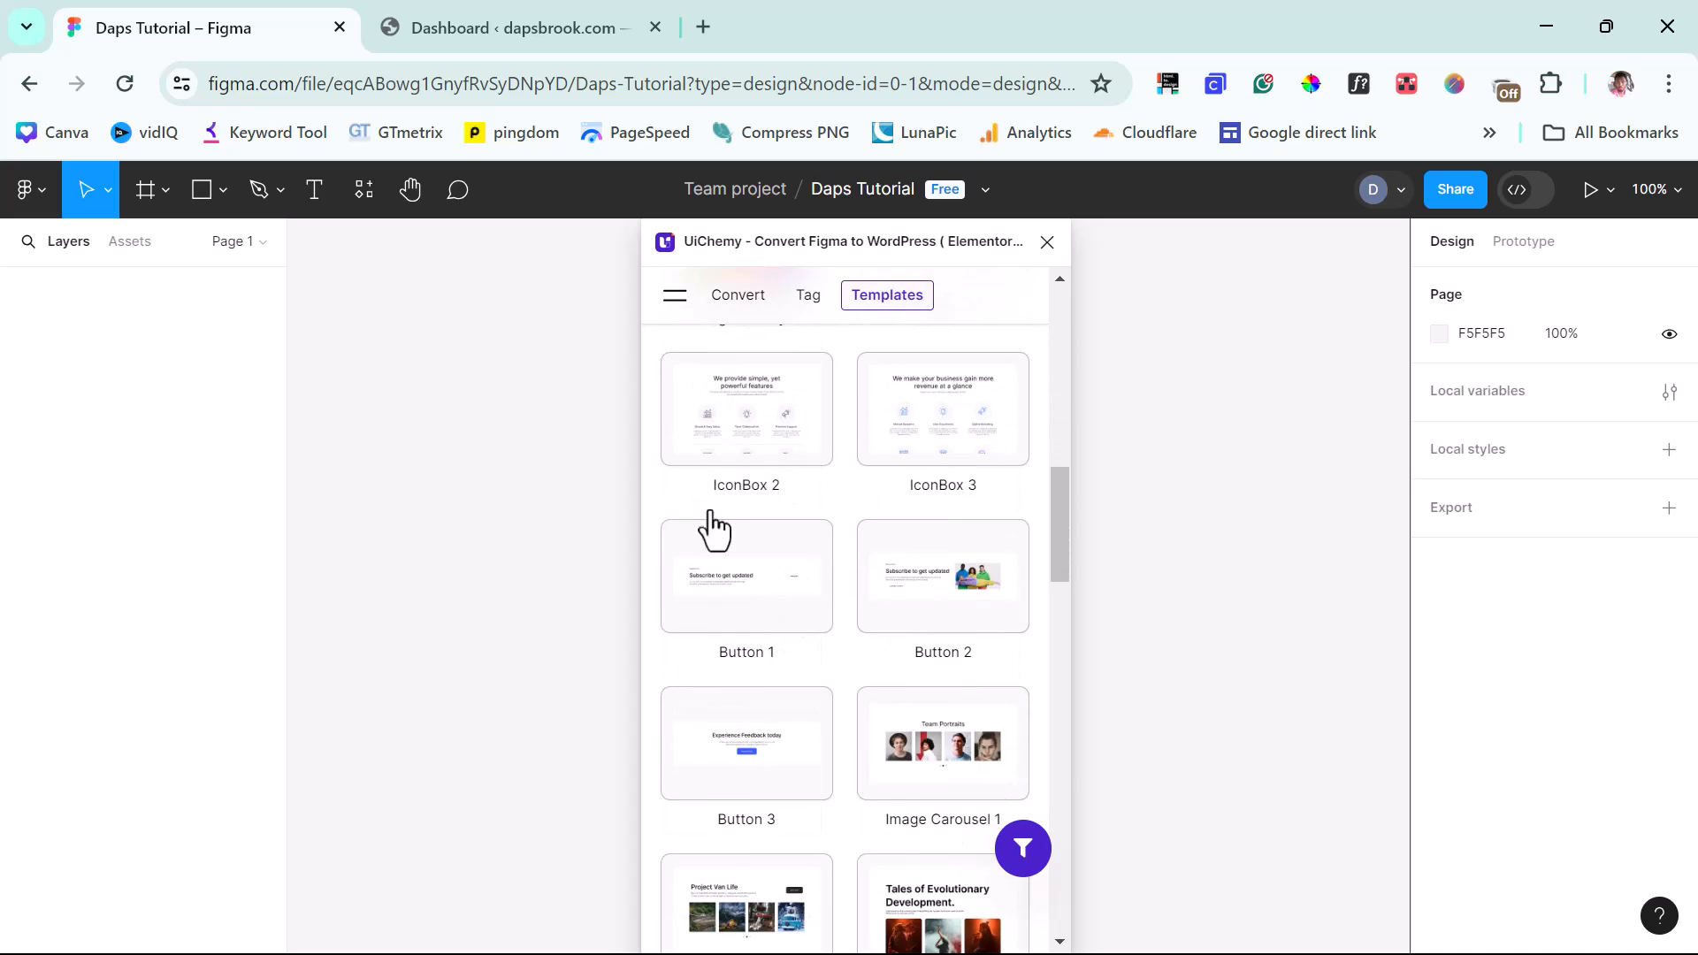
{"action": "scroll", "coordinate": [854, 504], "scroll_direction": "down", "scroll_amount": 3}
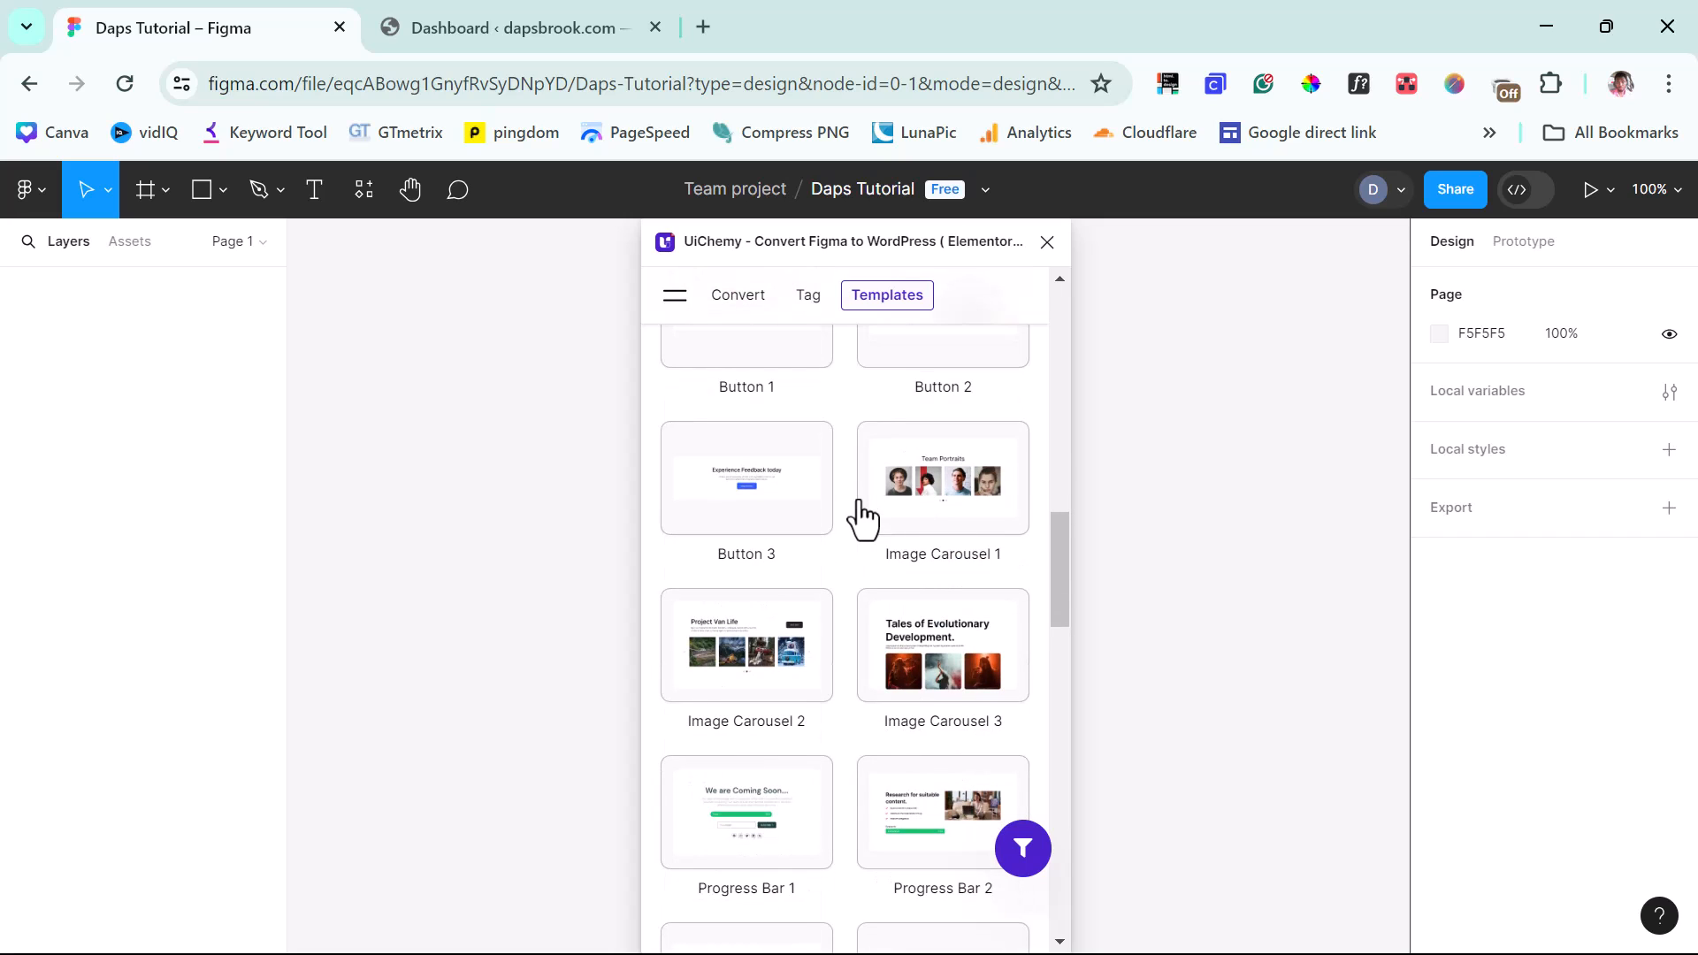
{"action": "scroll", "coordinate": [855, 499], "scroll_direction": "down", "scroll_amount": 3}
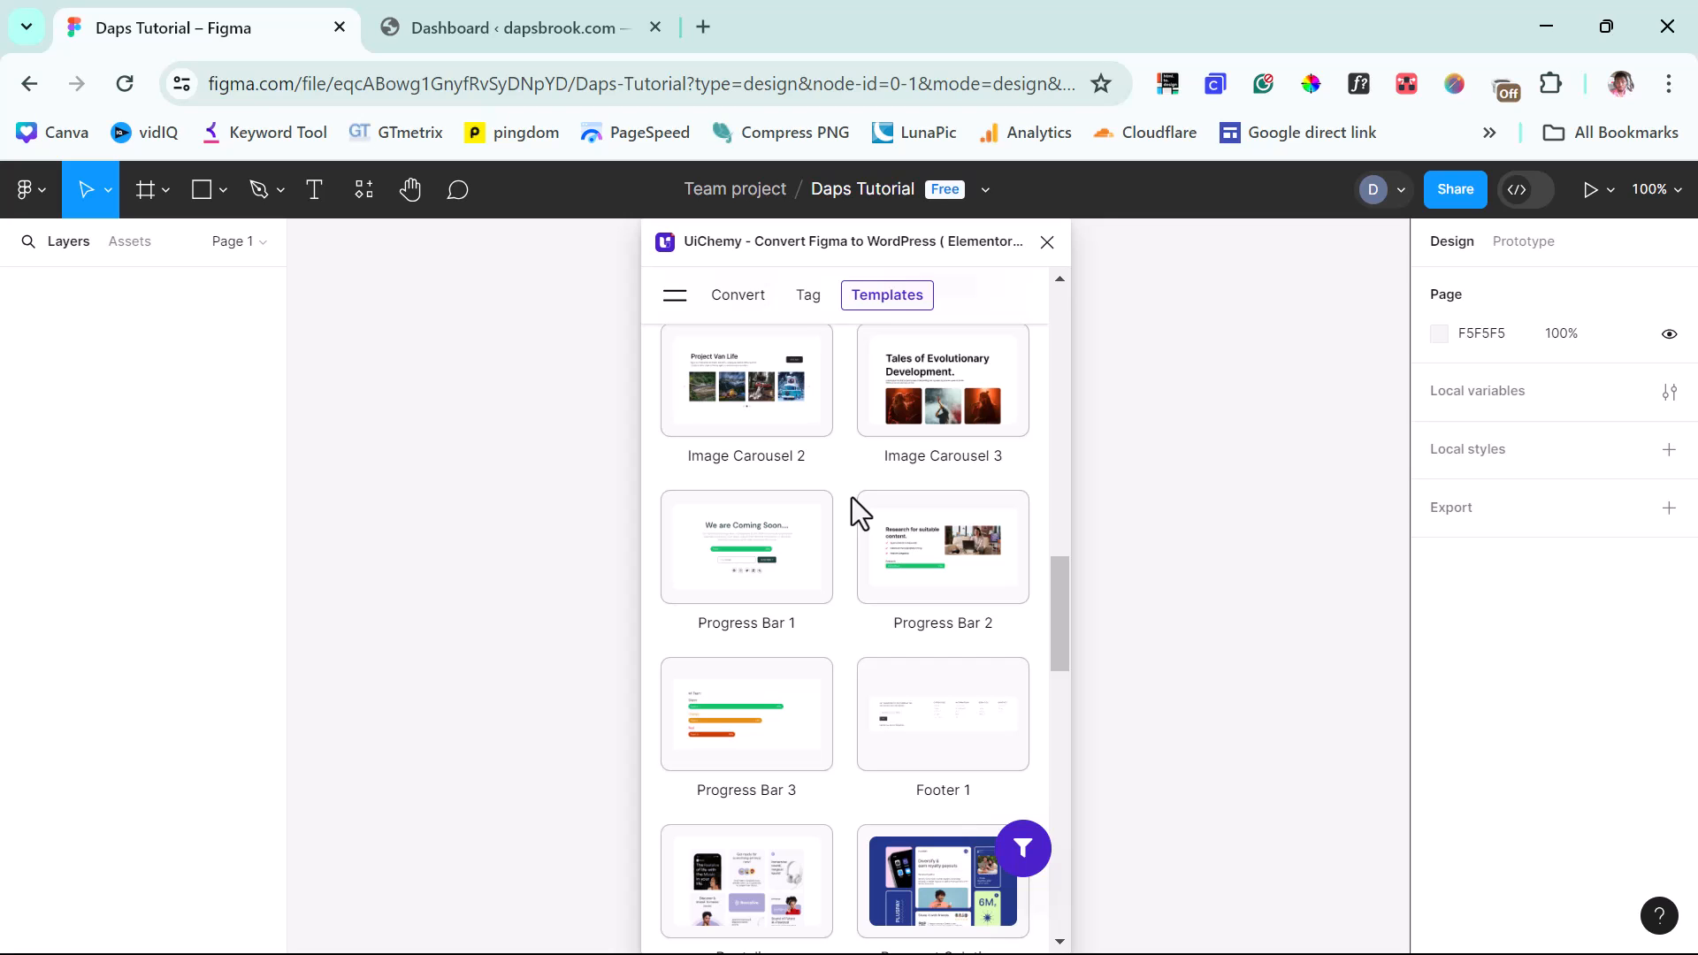
{"action": "scroll", "coordinate": [851, 497], "scroll_direction": "down", "scroll_amount": 5}
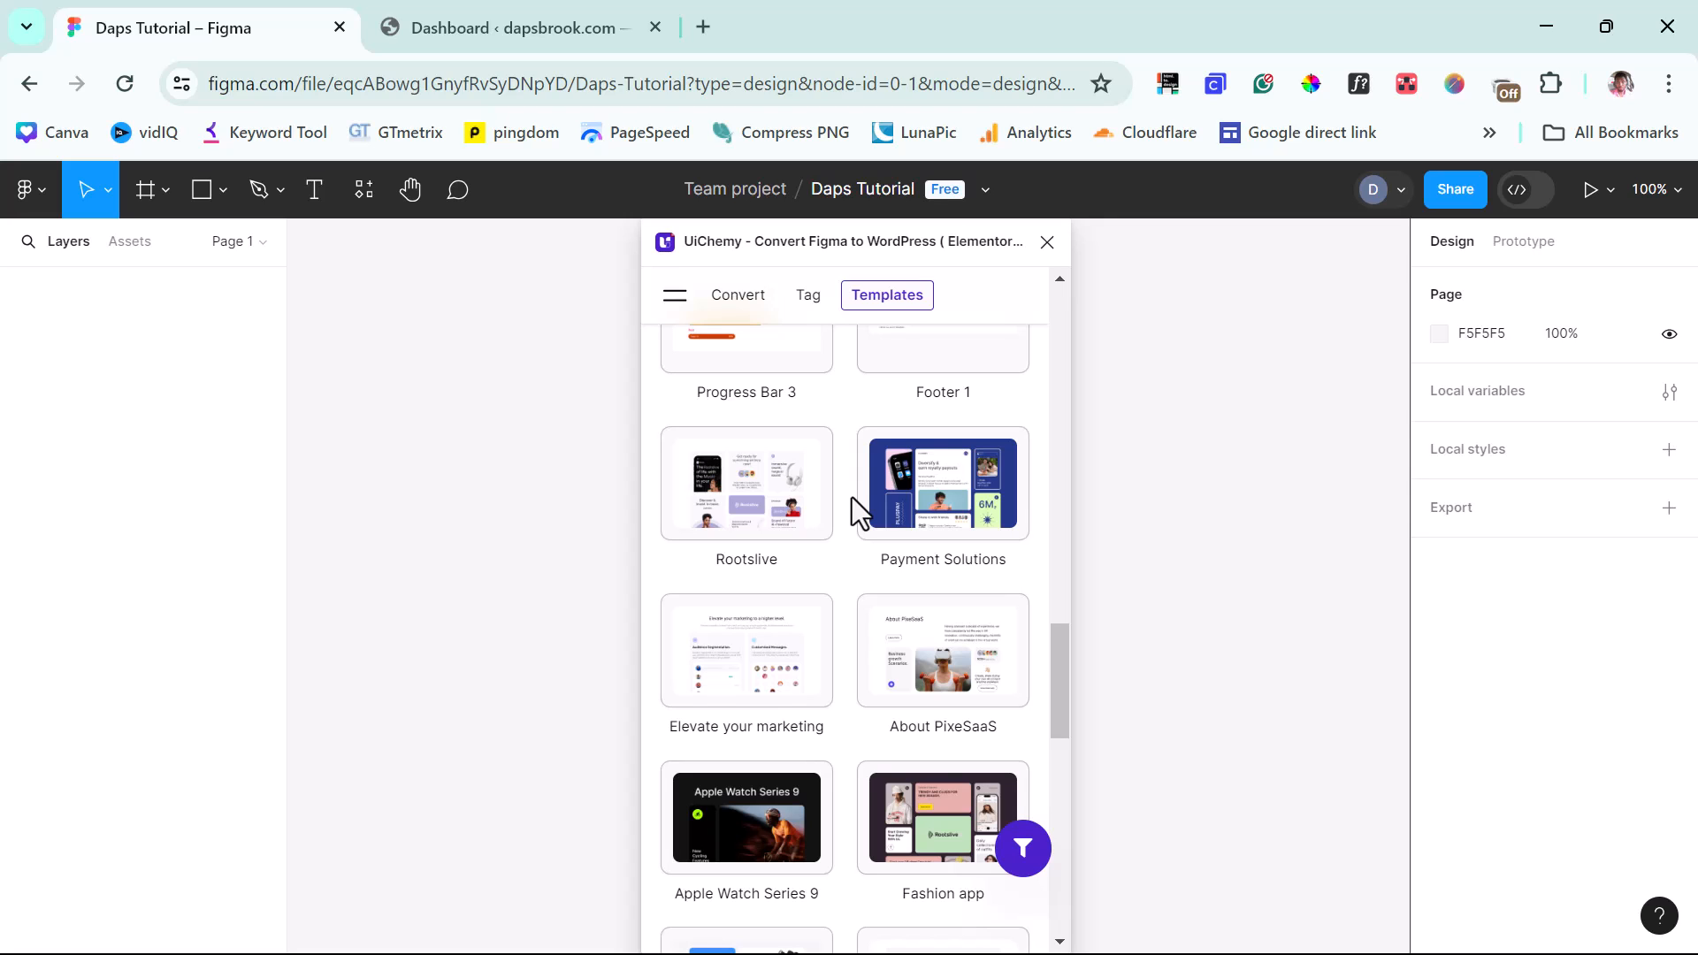
{"action": "scroll", "coordinate": [852, 497], "scroll_direction": "down", "scroll_amount": 2}
{"action": "scroll", "coordinate": [897, 526], "scroll_direction": "down", "scroll_amount": 5}
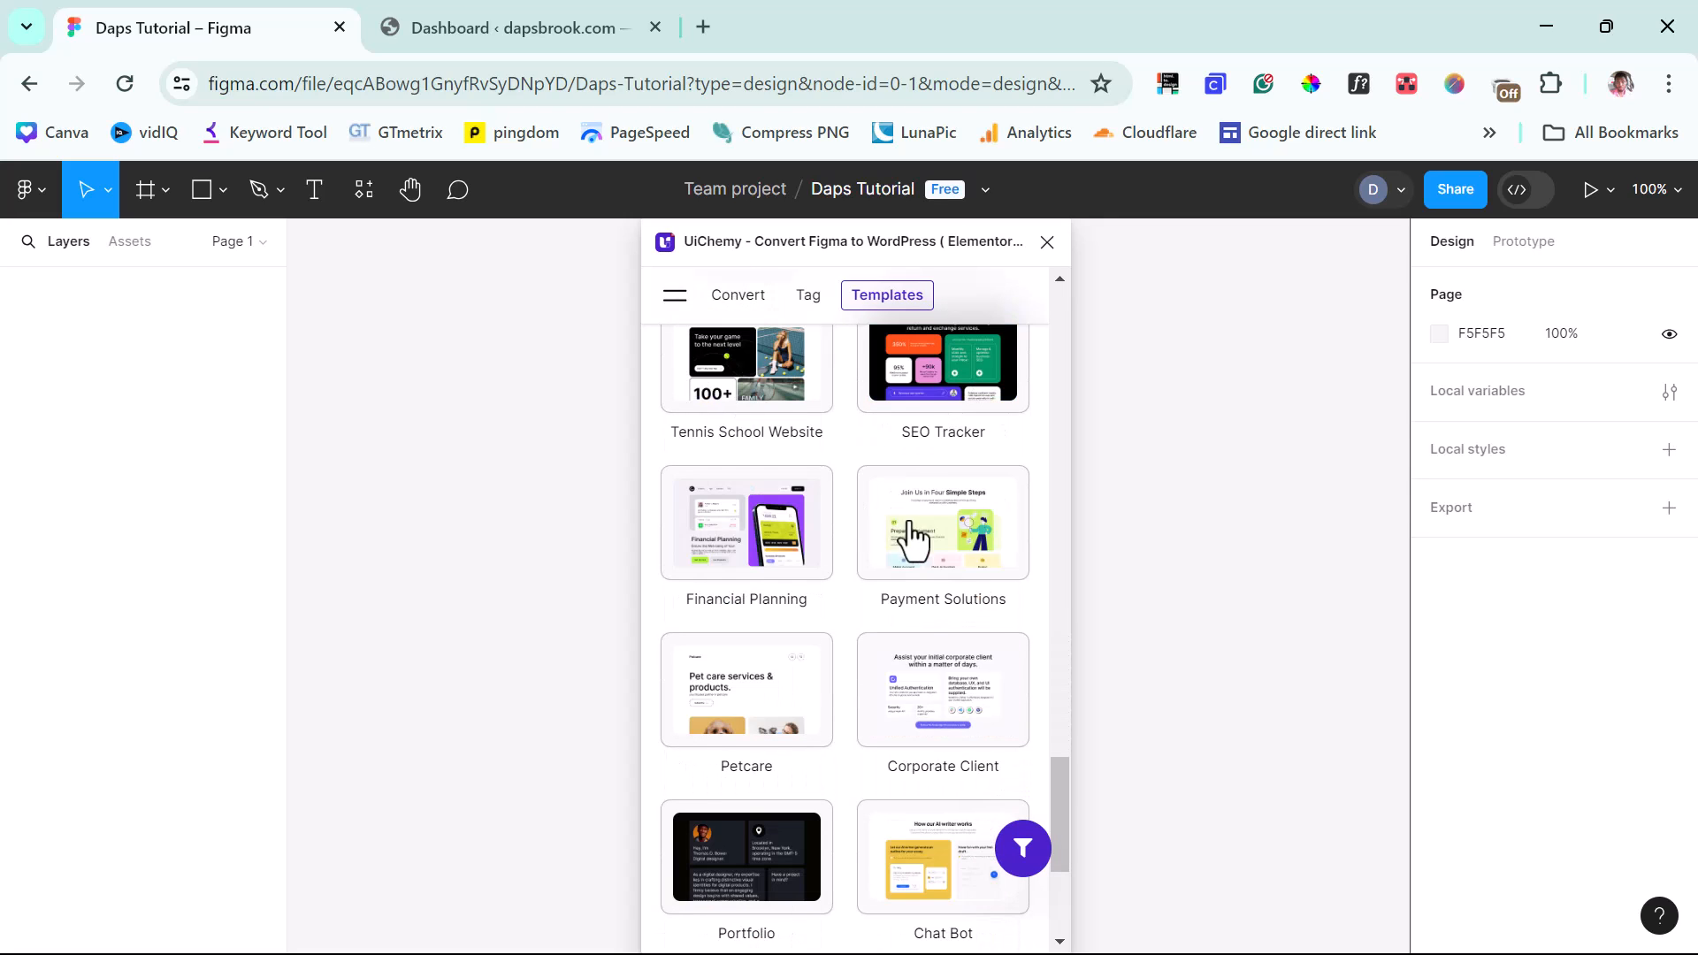
{"action": "left_click", "coordinate": [964, 546]}
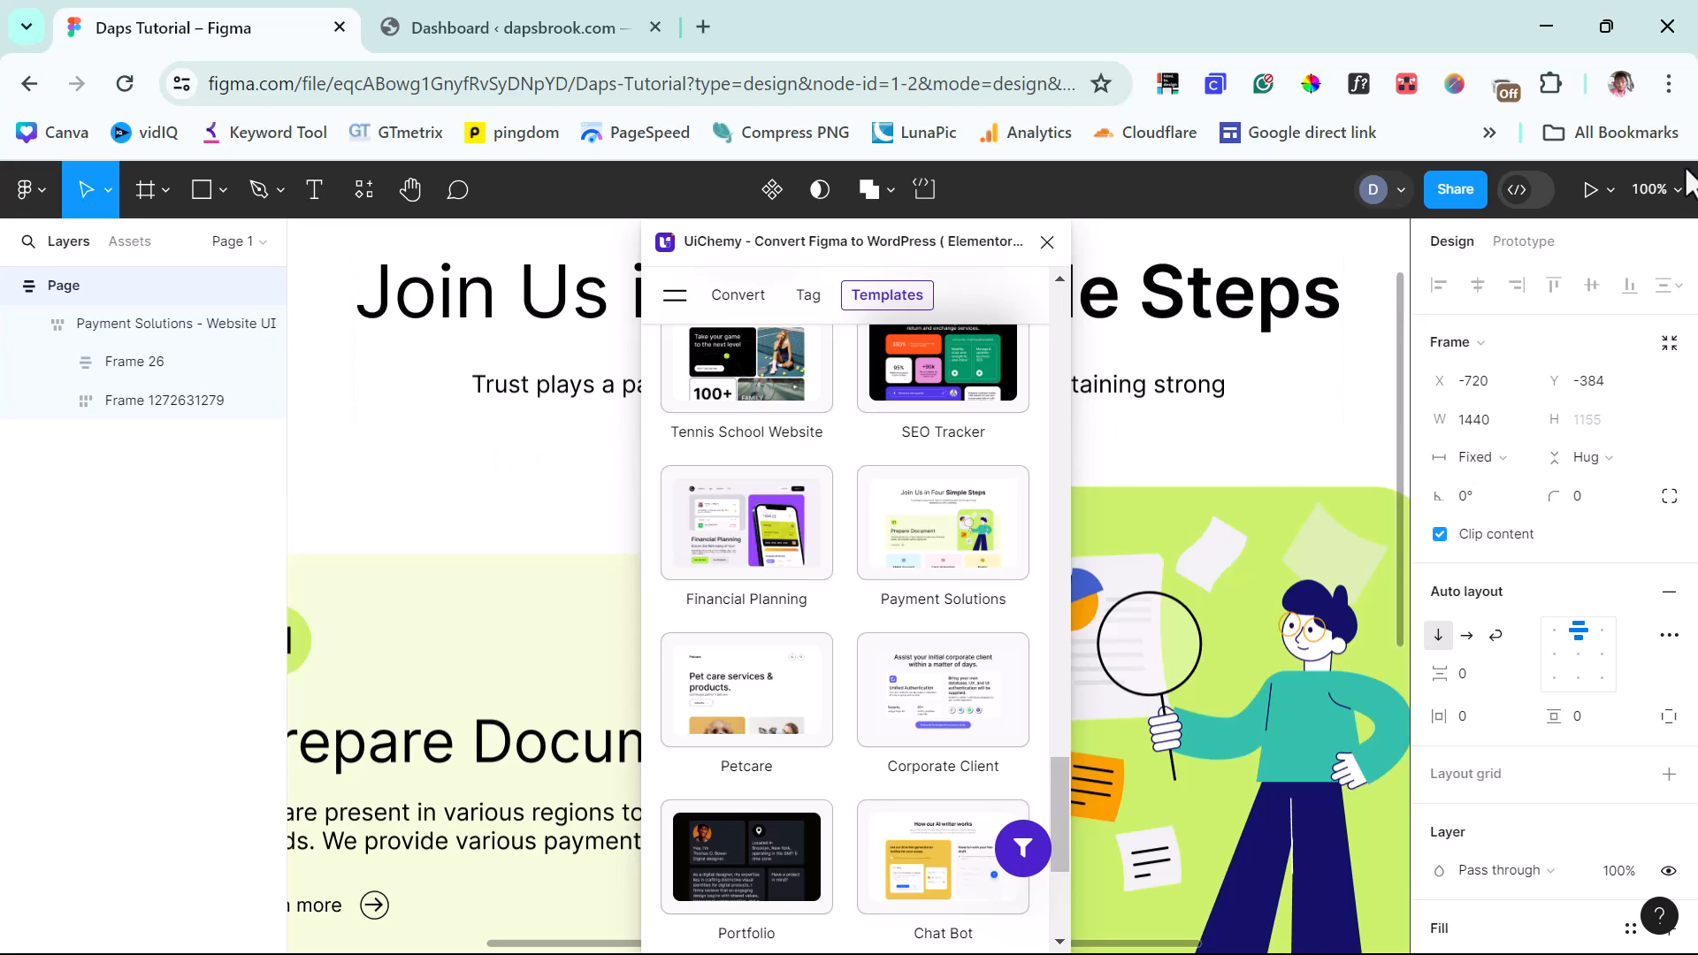
Step: Fit the inserted page in view, move the plugin window off it, and examine the design from top to bottom
{"action": "left_click", "coordinate": [1652, 189]}
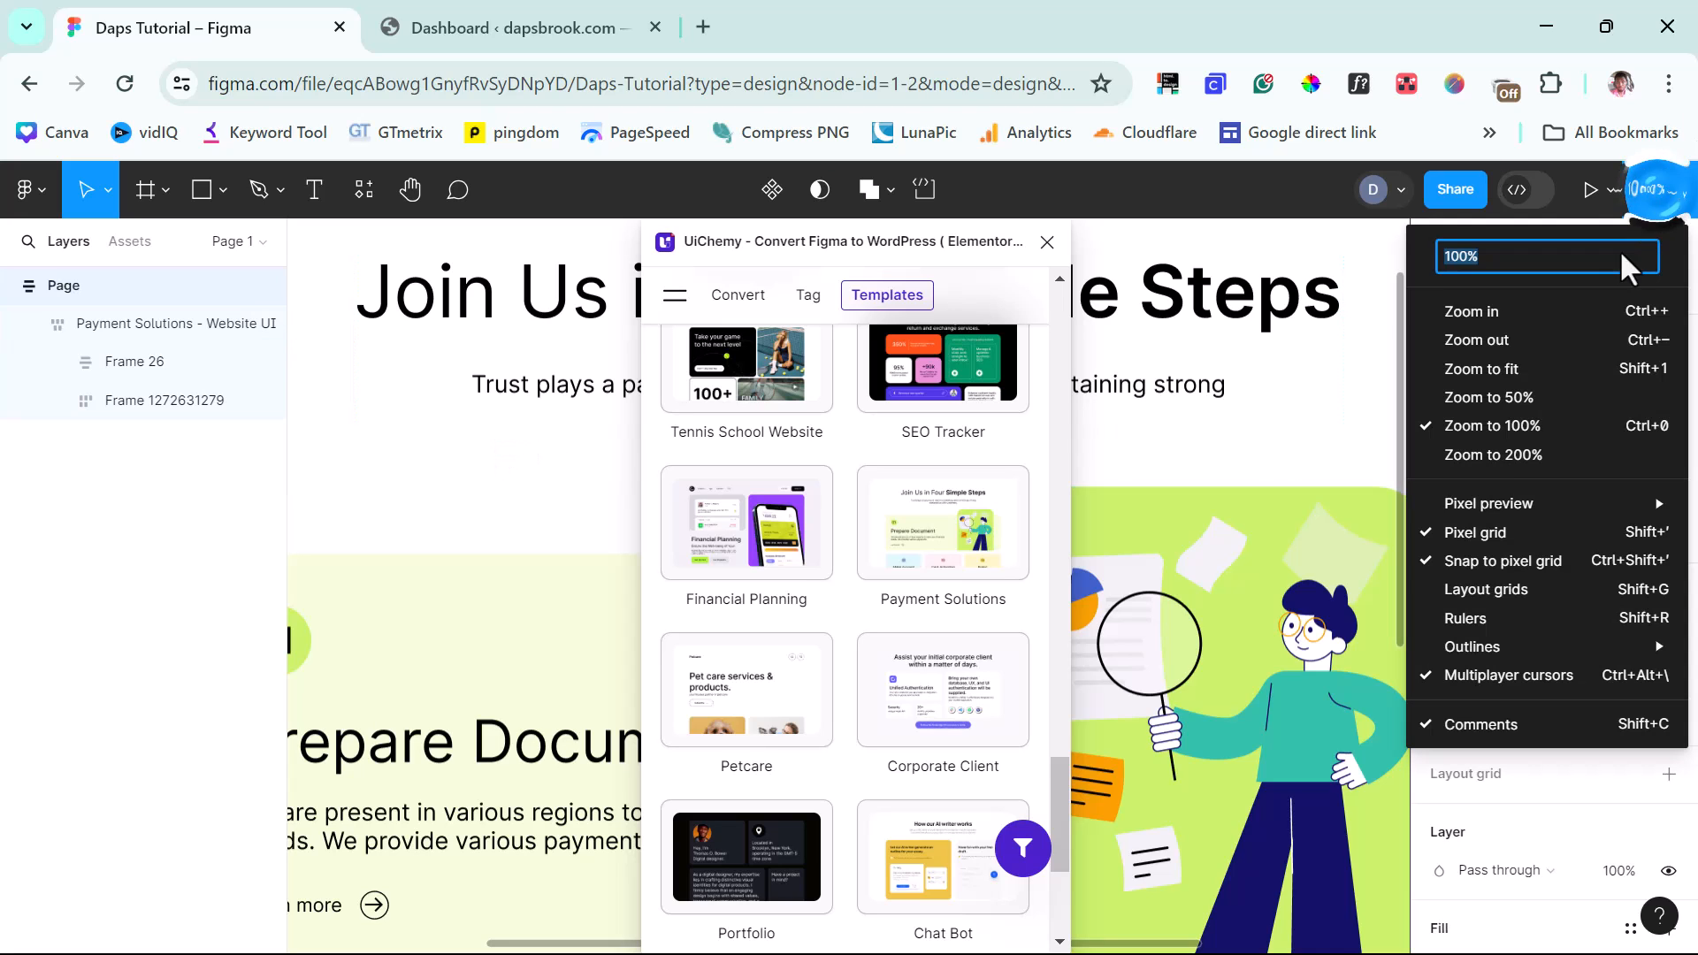
{"action": "left_click", "coordinate": [1498, 368]}
{"action": "left_click_drag", "start_coordinate": [835, 236], "coordinate": [1453, 243]}
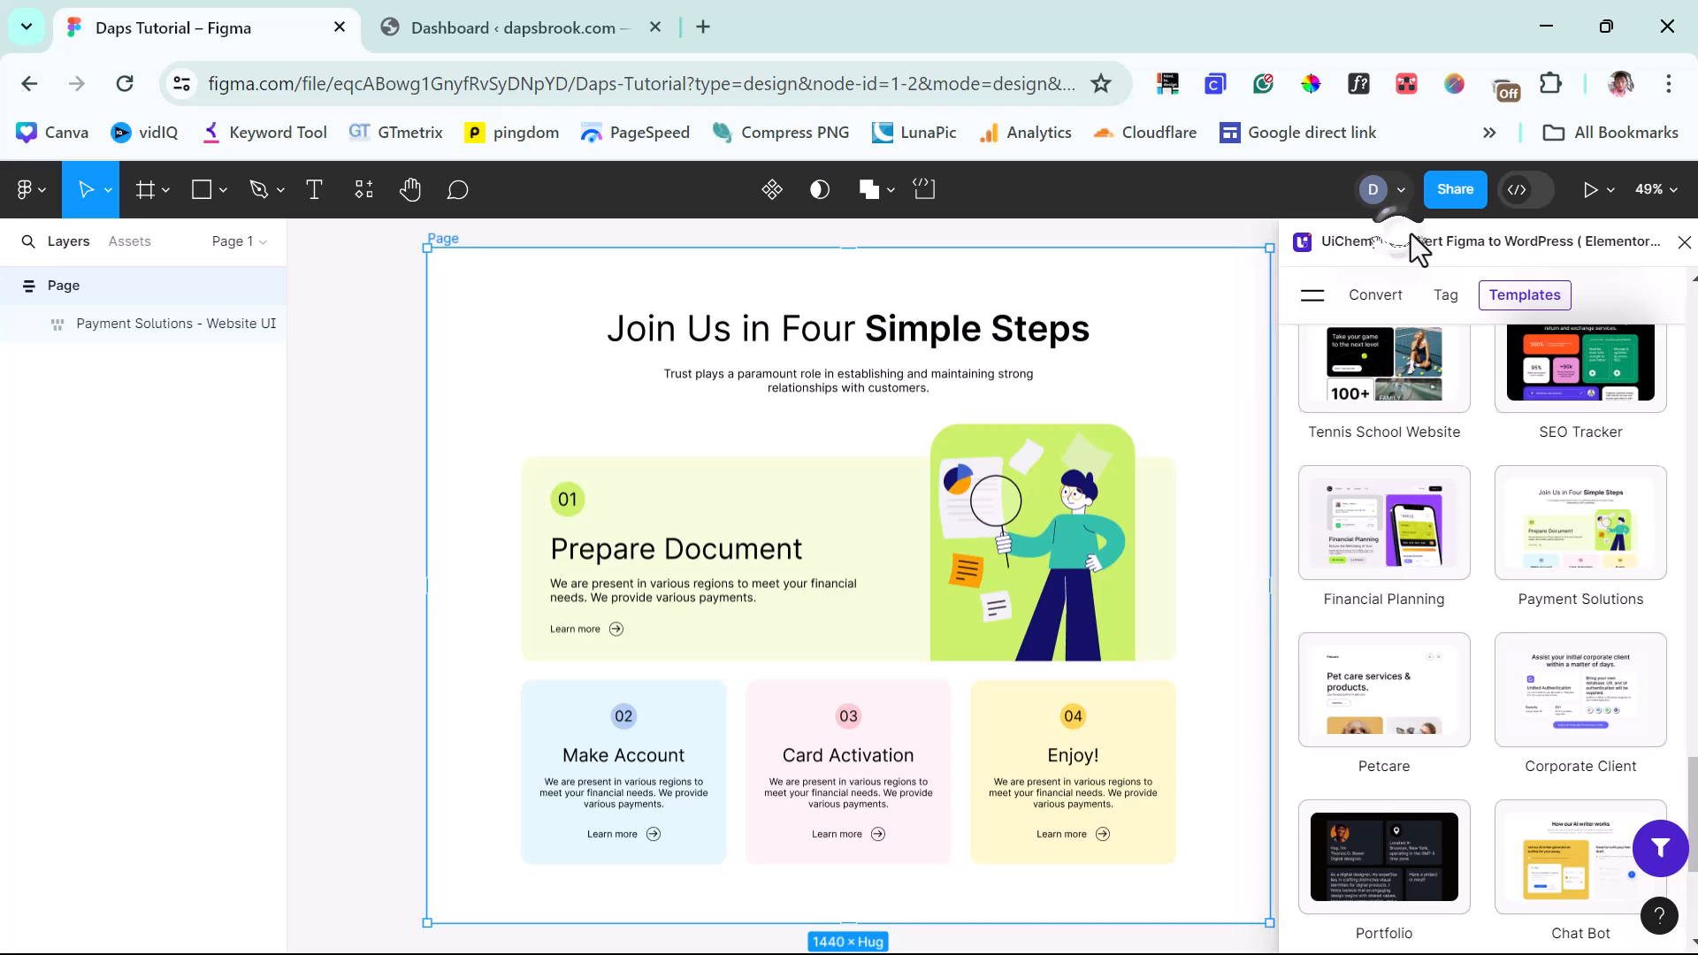
{"action": "scroll", "coordinate": [814, 514], "scroll_direction": "down", "scroll_amount": 3}
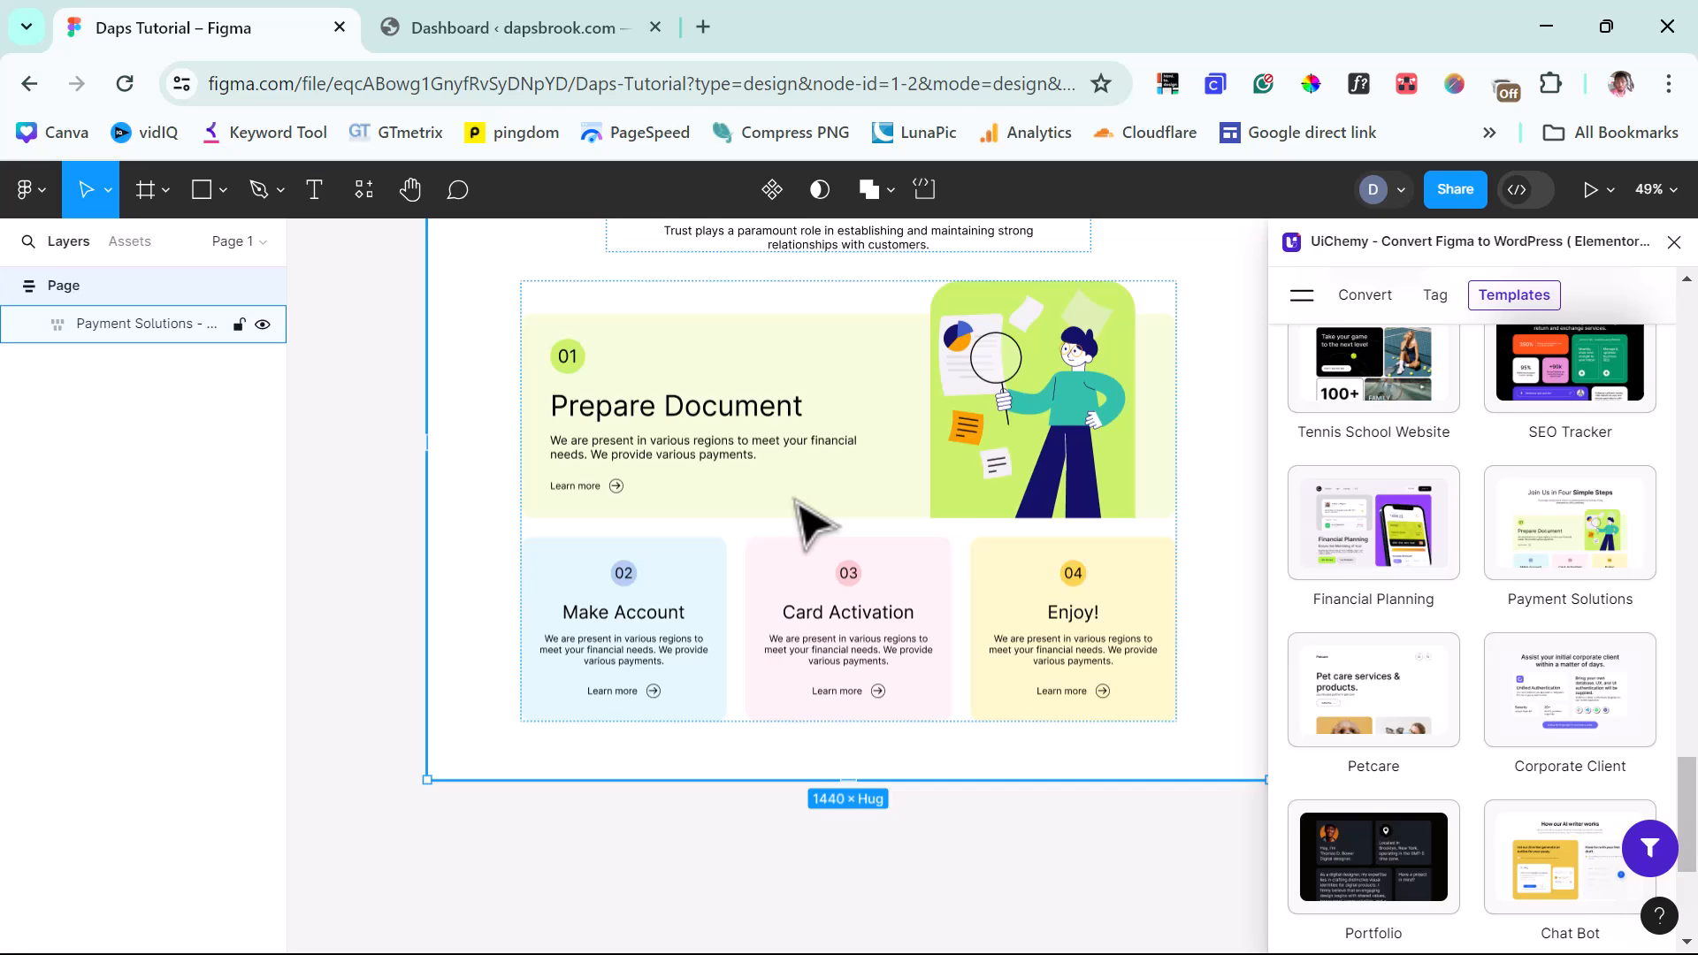
{"action": "scroll", "coordinate": [1489, 570], "scroll_direction": "down", "scroll_amount": 4}
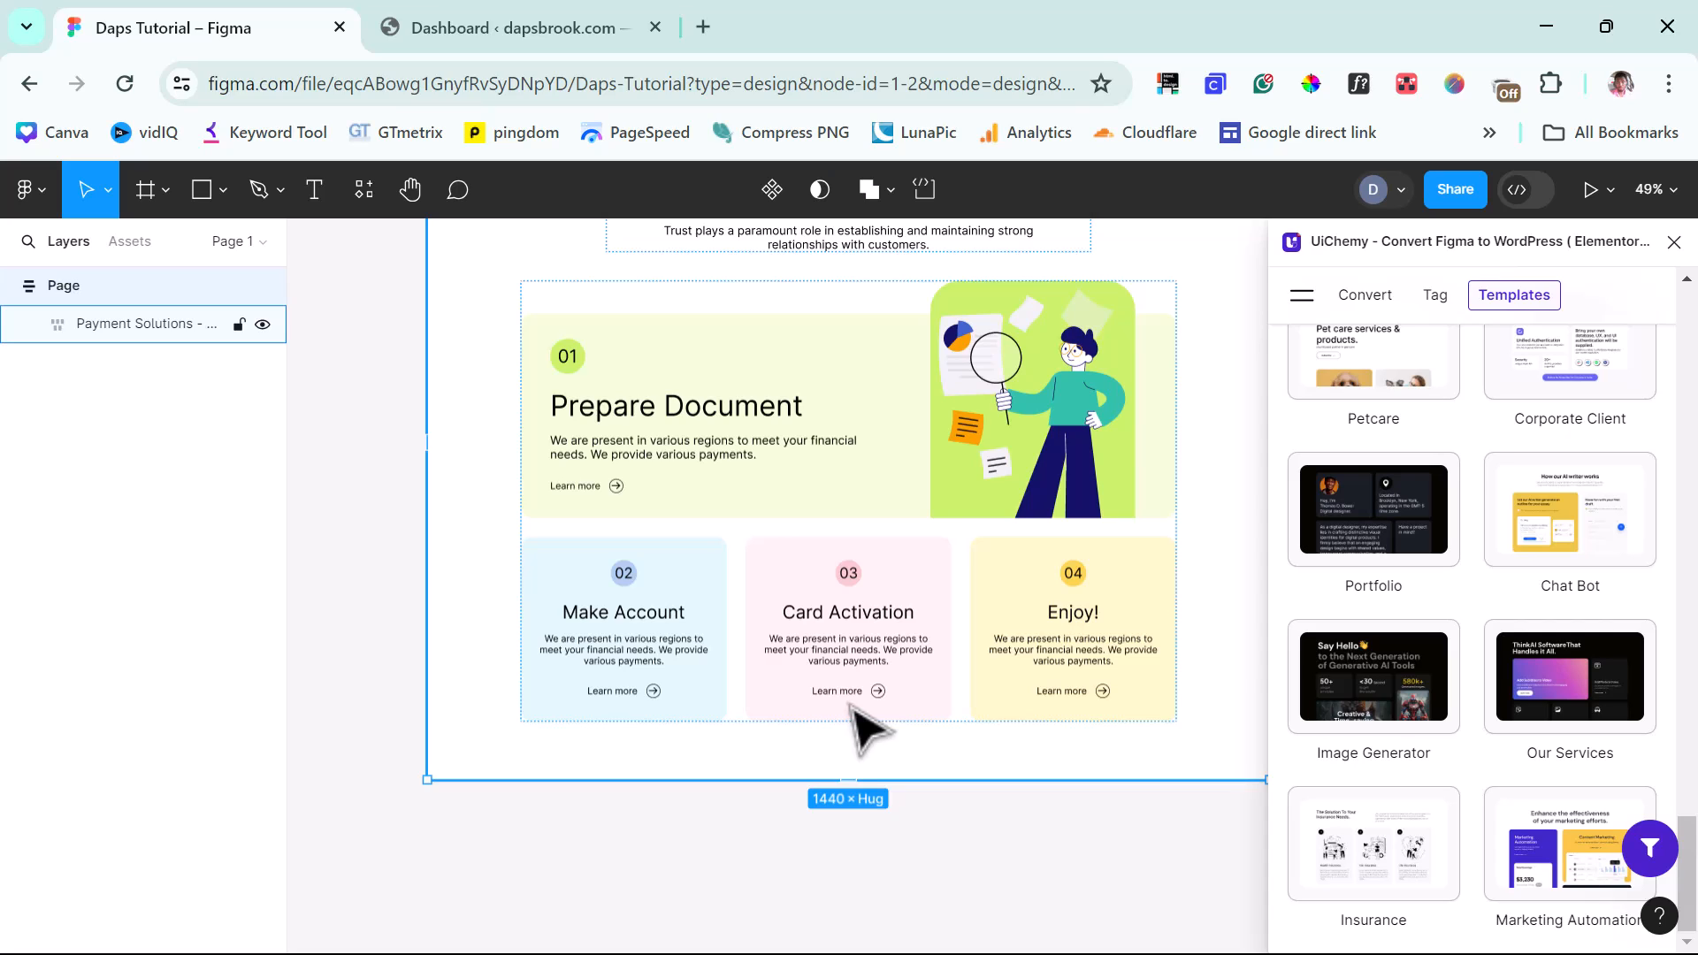
{"action": "scroll", "coordinate": [574, 681], "scroll_direction": "down", "scroll_amount": 3}
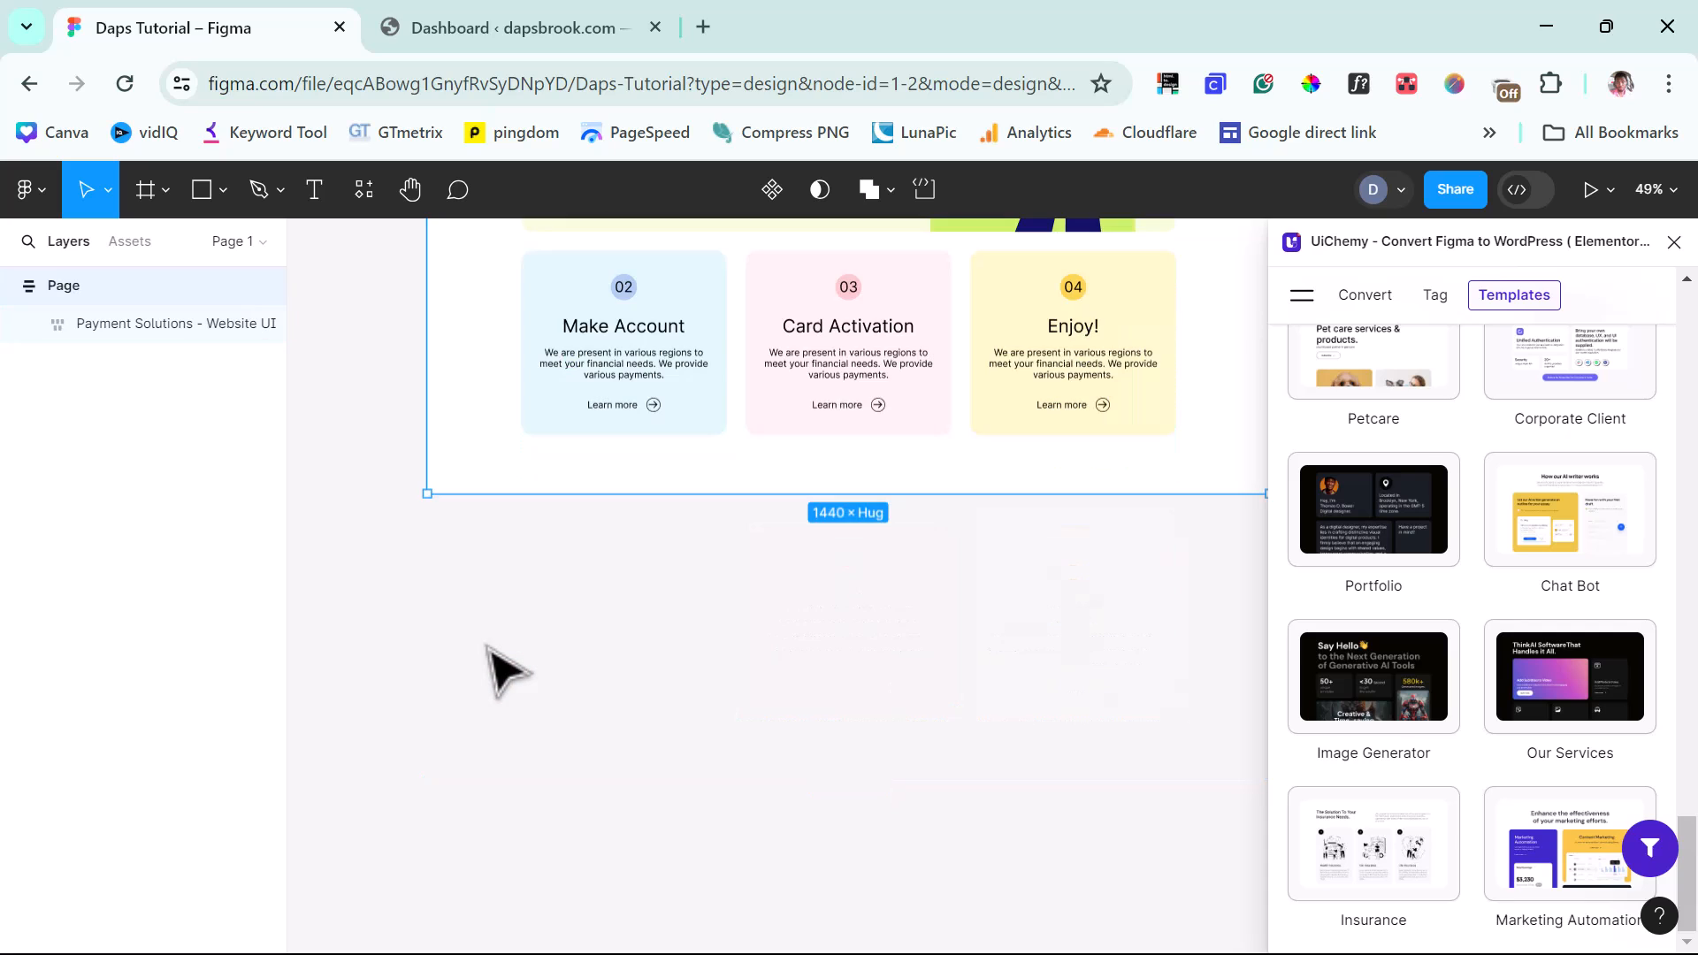
{"action": "scroll", "coordinate": [493, 671], "scroll_direction": "up", "scroll_amount": 4}
{"action": "scroll", "coordinate": [504, 672], "scroll_direction": "up", "scroll_amount": 2}
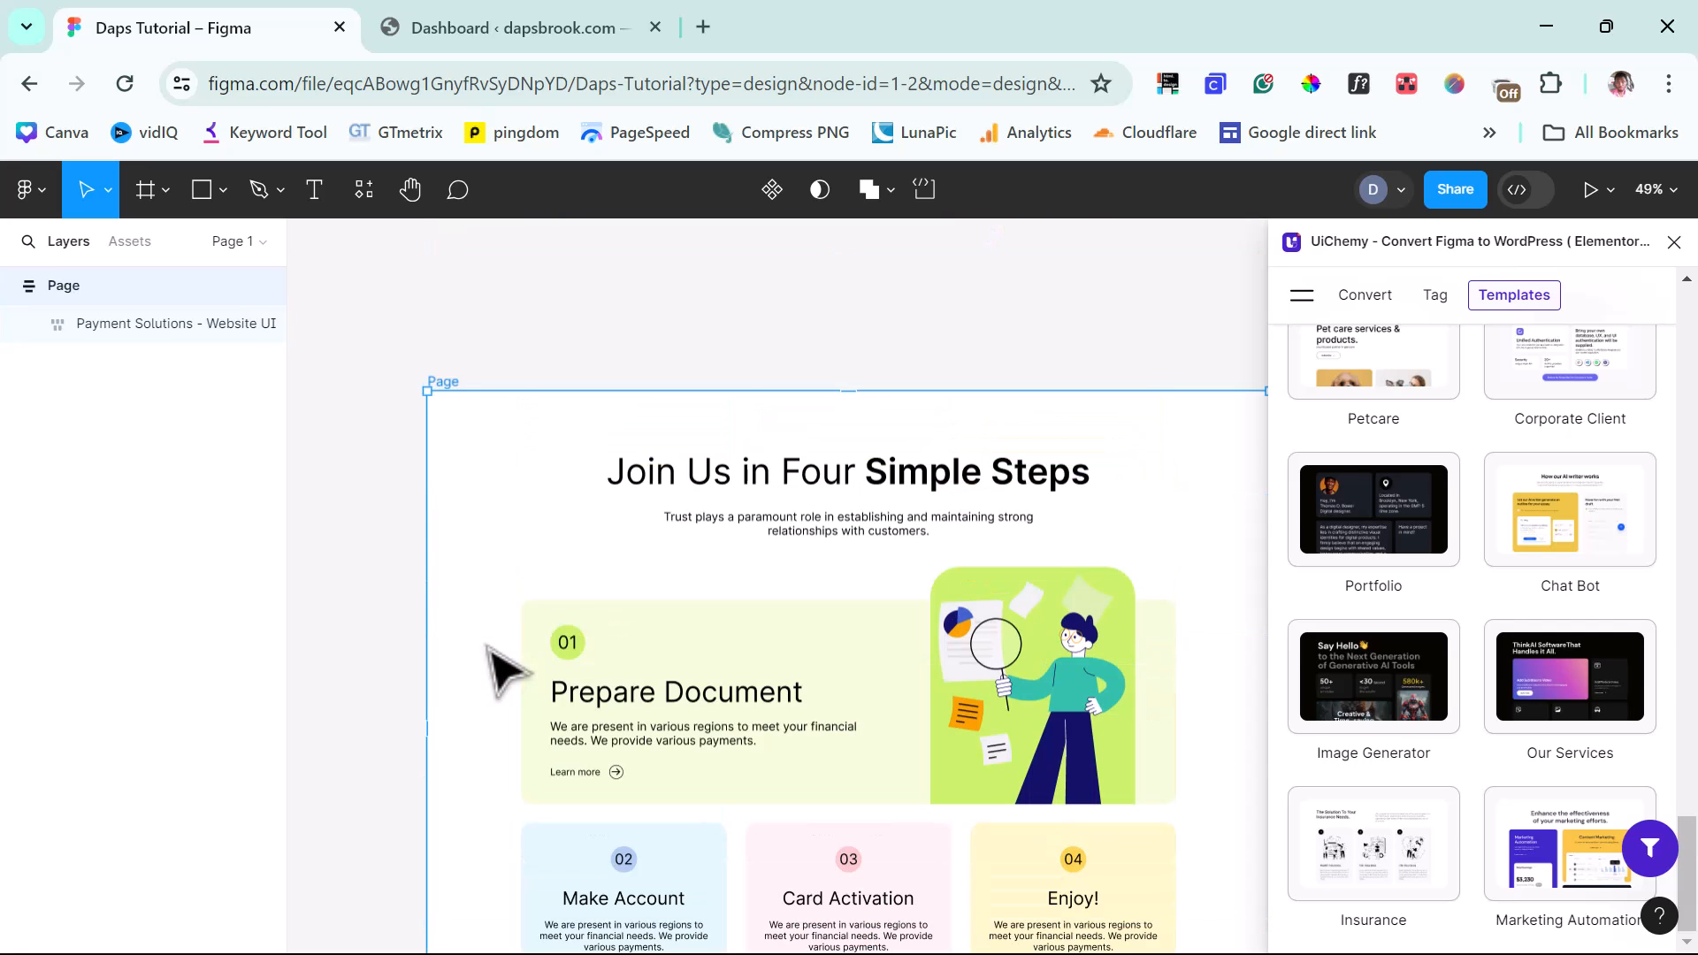
Step: Convert the selected Page frame to Elementor with UiChemy, accepting the readiness checklist, and download the result as JSON
{"action": "left_click_drag", "start_coordinate": [1445, 247], "coordinate": [817, 280]}
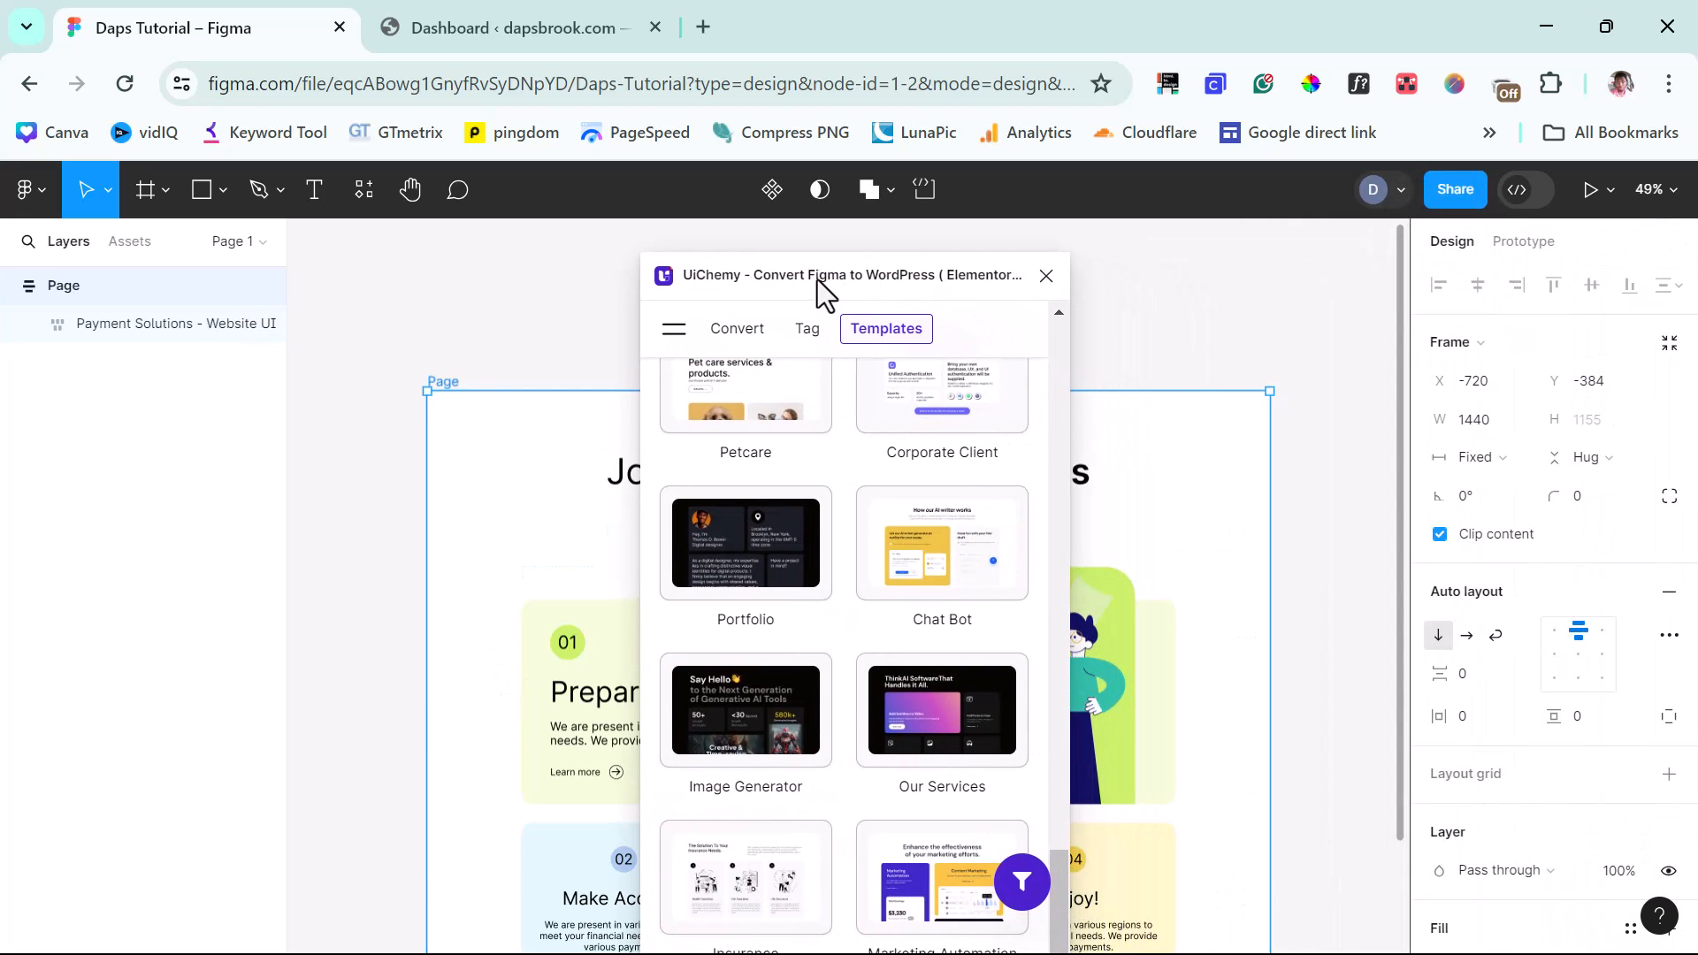
{"action": "left_click", "coordinate": [739, 331]}
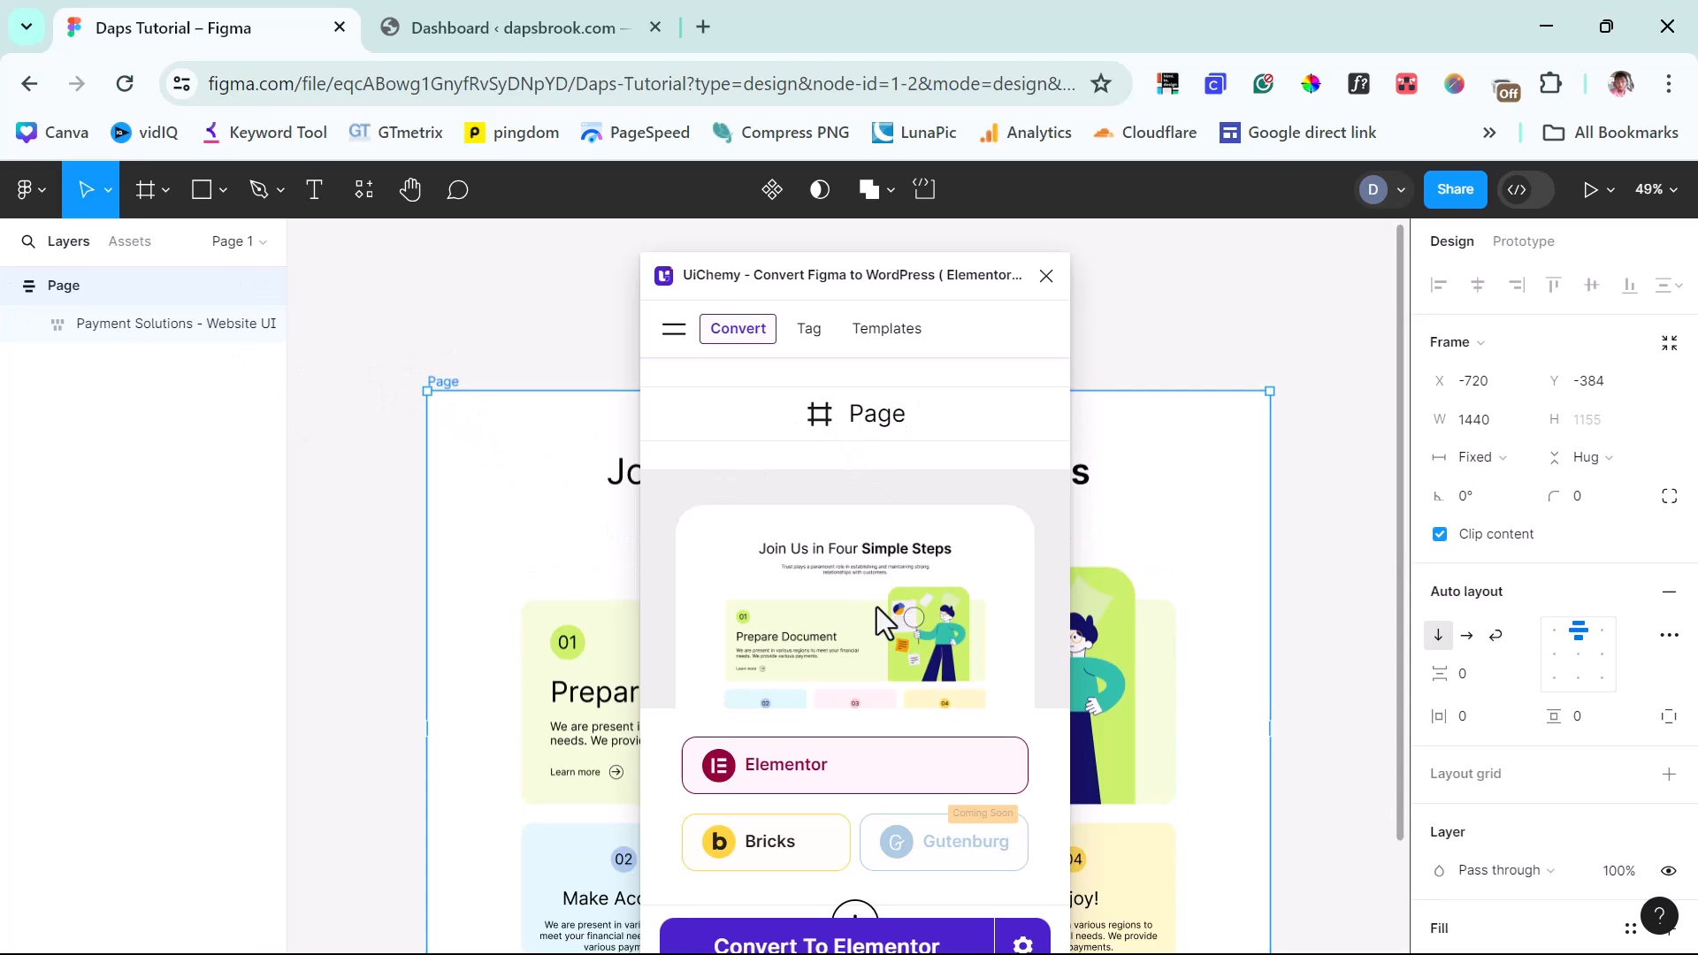
{"action": "scroll", "coordinate": [844, 583], "scroll_direction": "down", "scroll_amount": 2}
{"action": "scroll", "coordinate": [851, 586], "scroll_direction": "up", "scroll_amount": 2}
{"action": "scroll", "coordinate": [850, 587], "scroll_direction": "down", "scroll_amount": 2}
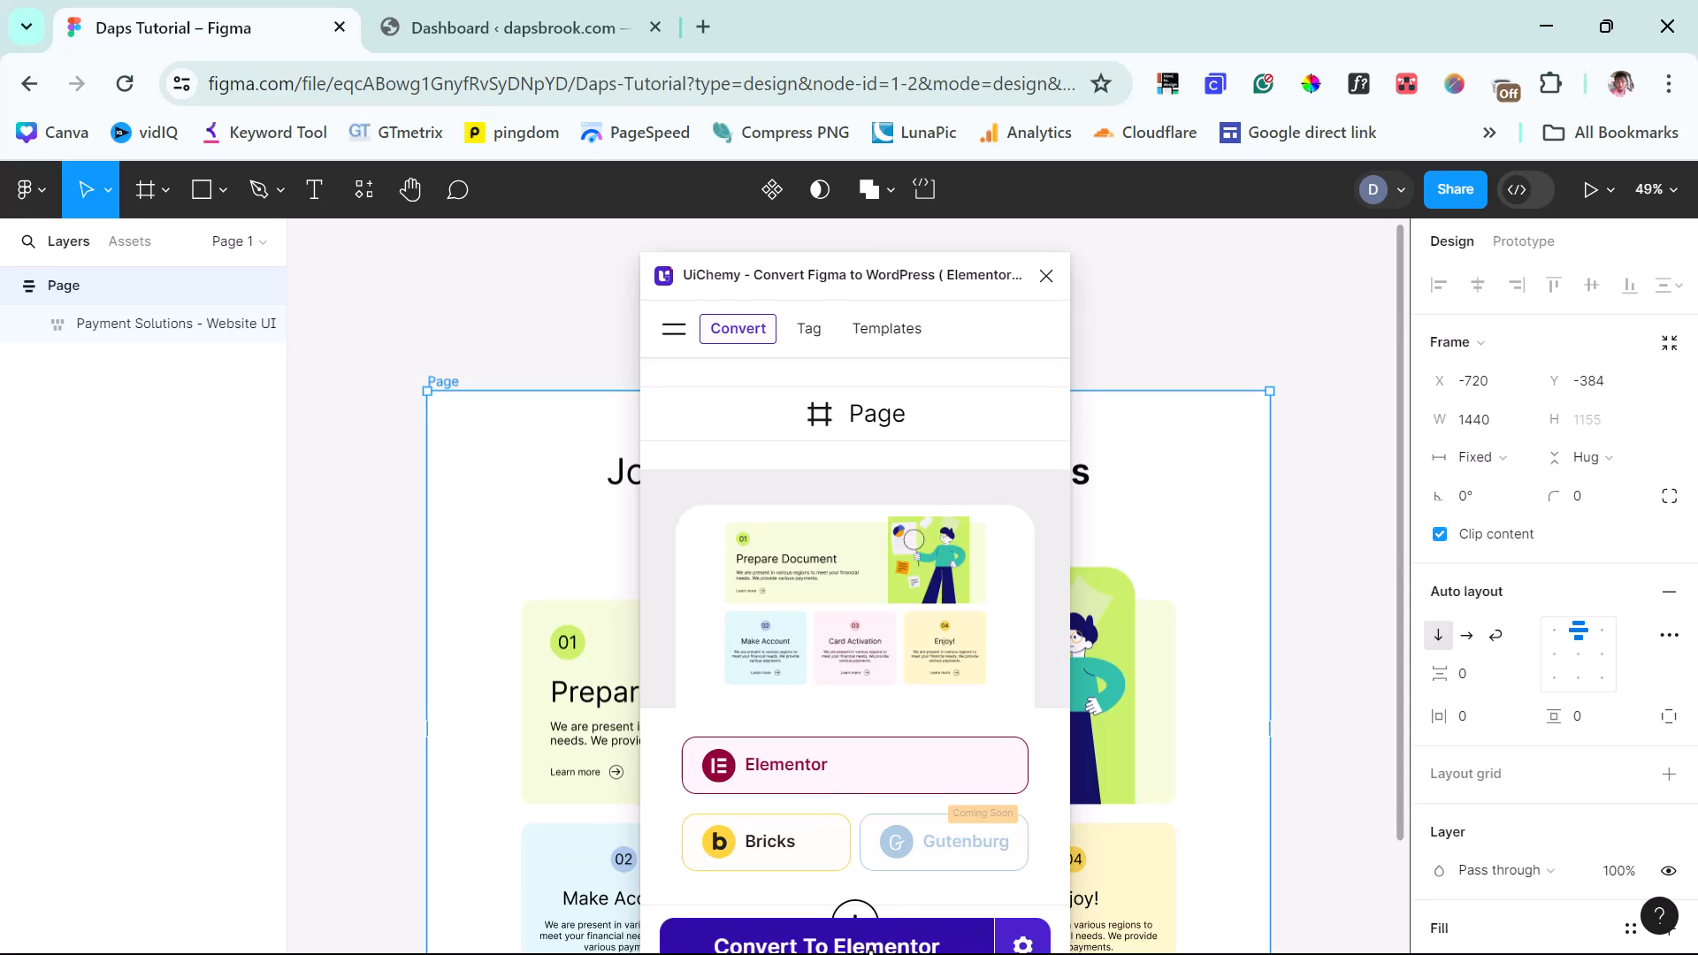
{"action": "left_click_drag", "start_coordinate": [812, 273], "coordinate": [801, 236]}
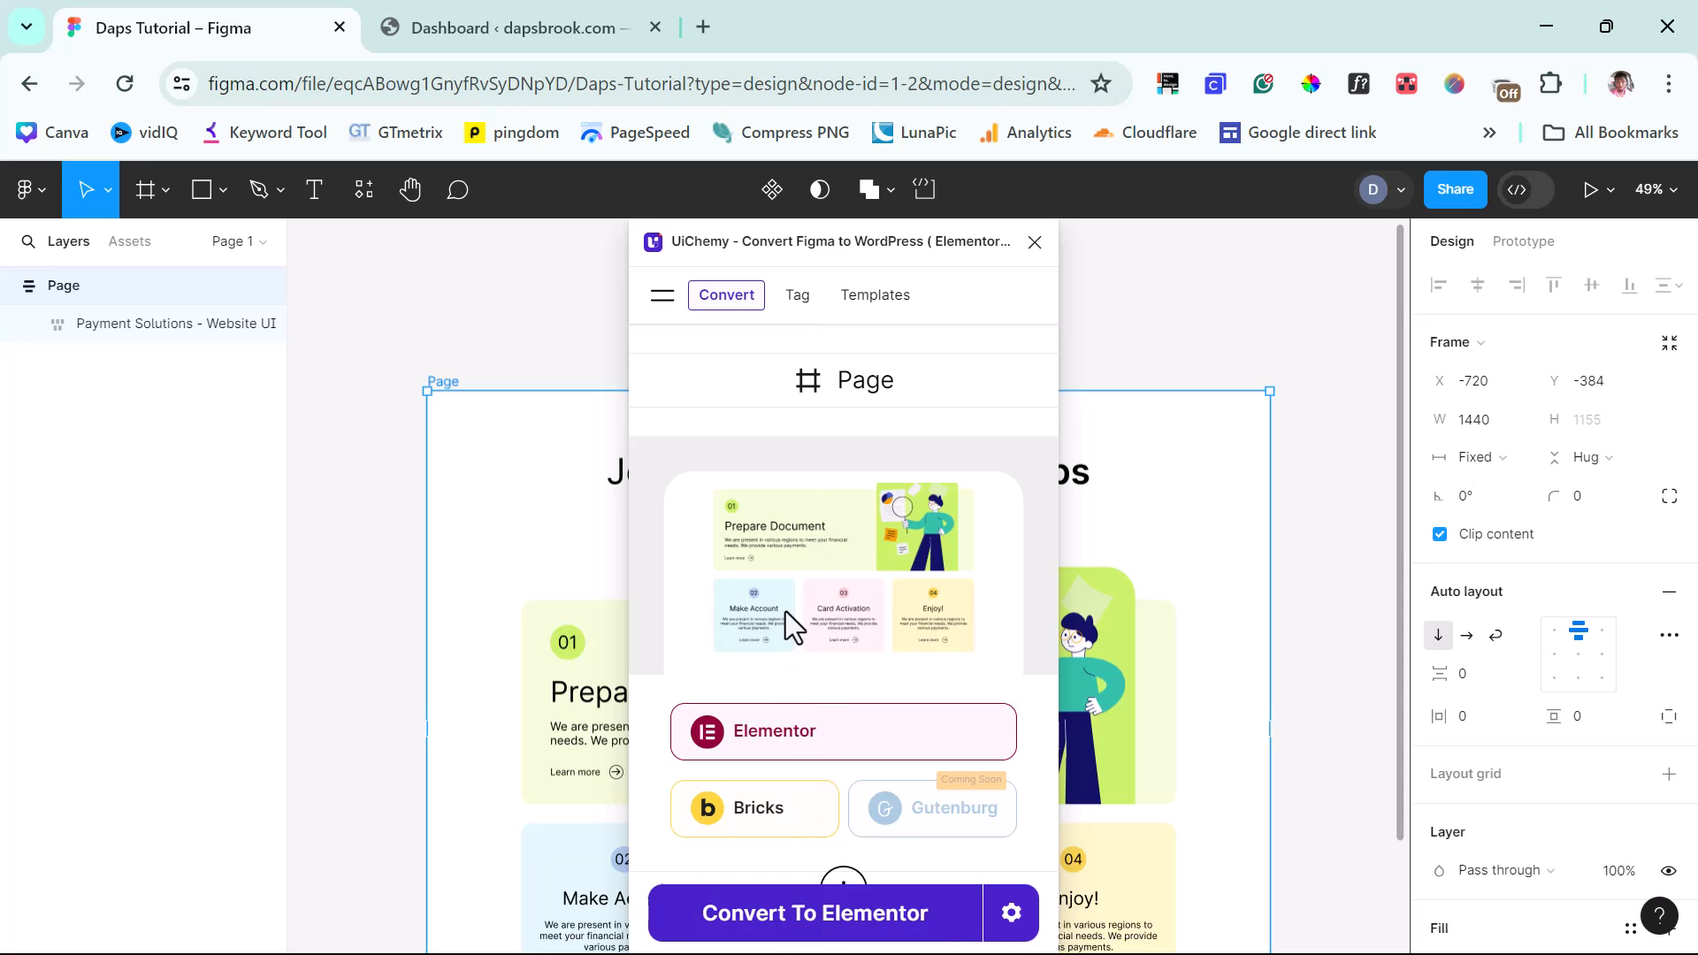
{"action": "left_click", "coordinate": [860, 921]}
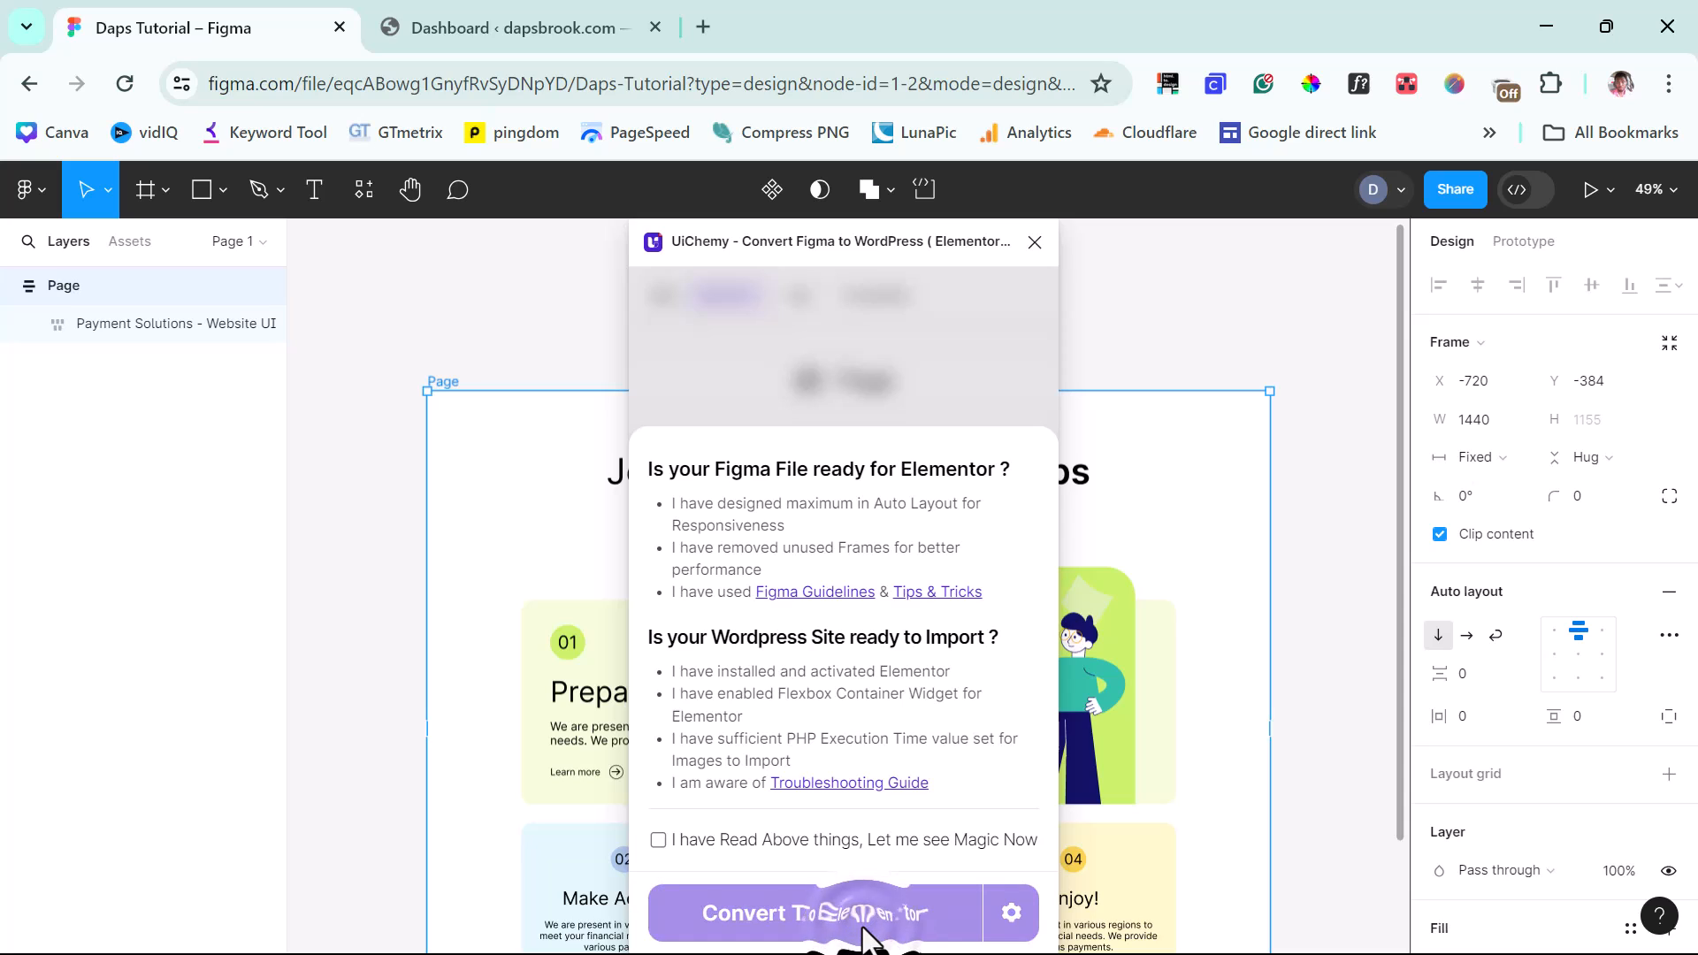
{"action": "left_click", "coordinate": [653, 840]}
{"action": "left_click", "coordinate": [821, 925]}
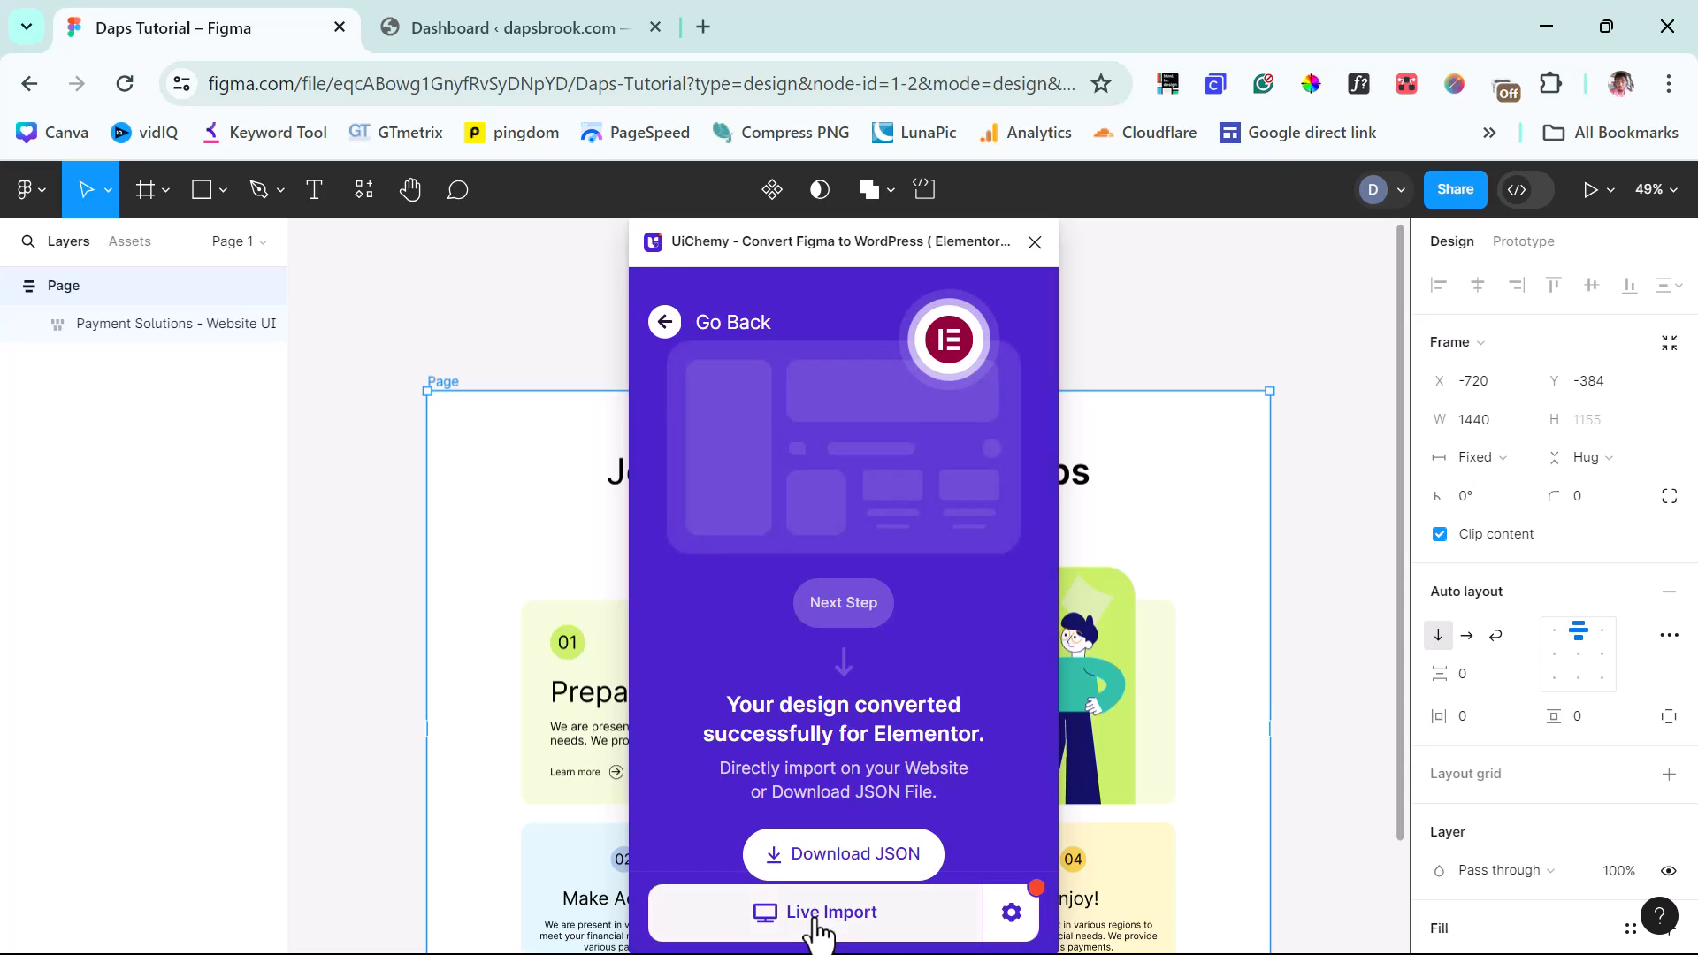
{"action": "left_click", "coordinate": [813, 864]}
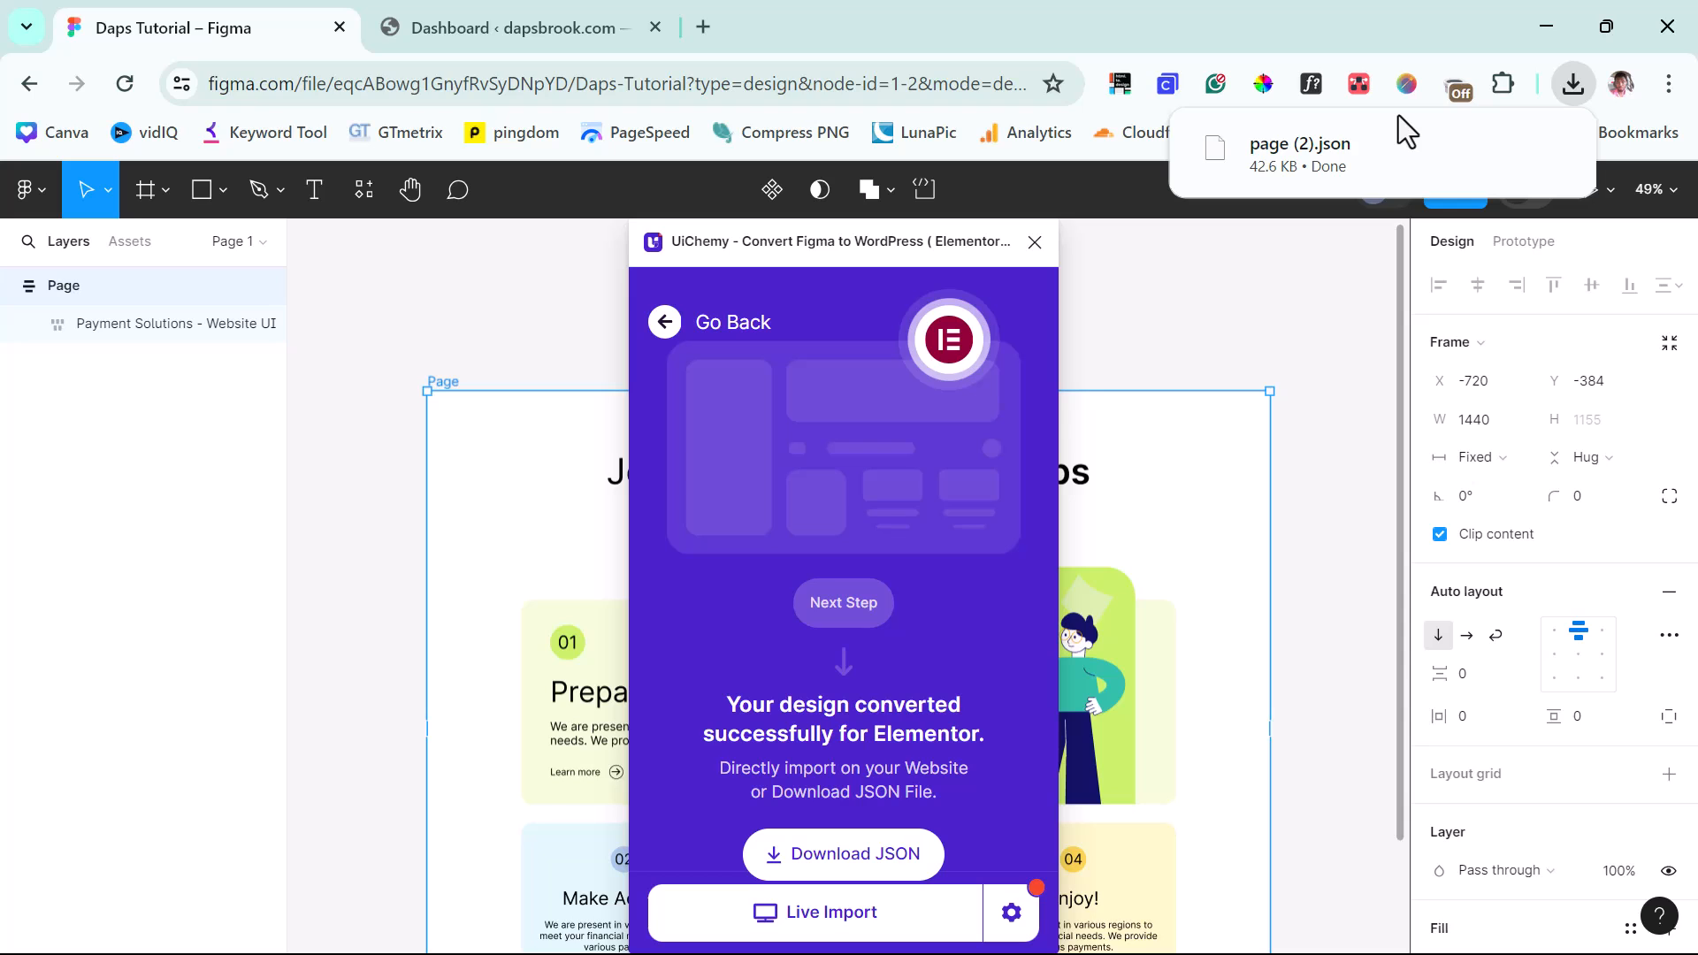
Step: Switch to the WordPress dashboard and add a new page titled "Daps"
{"action": "left_click", "coordinate": [548, 26]}
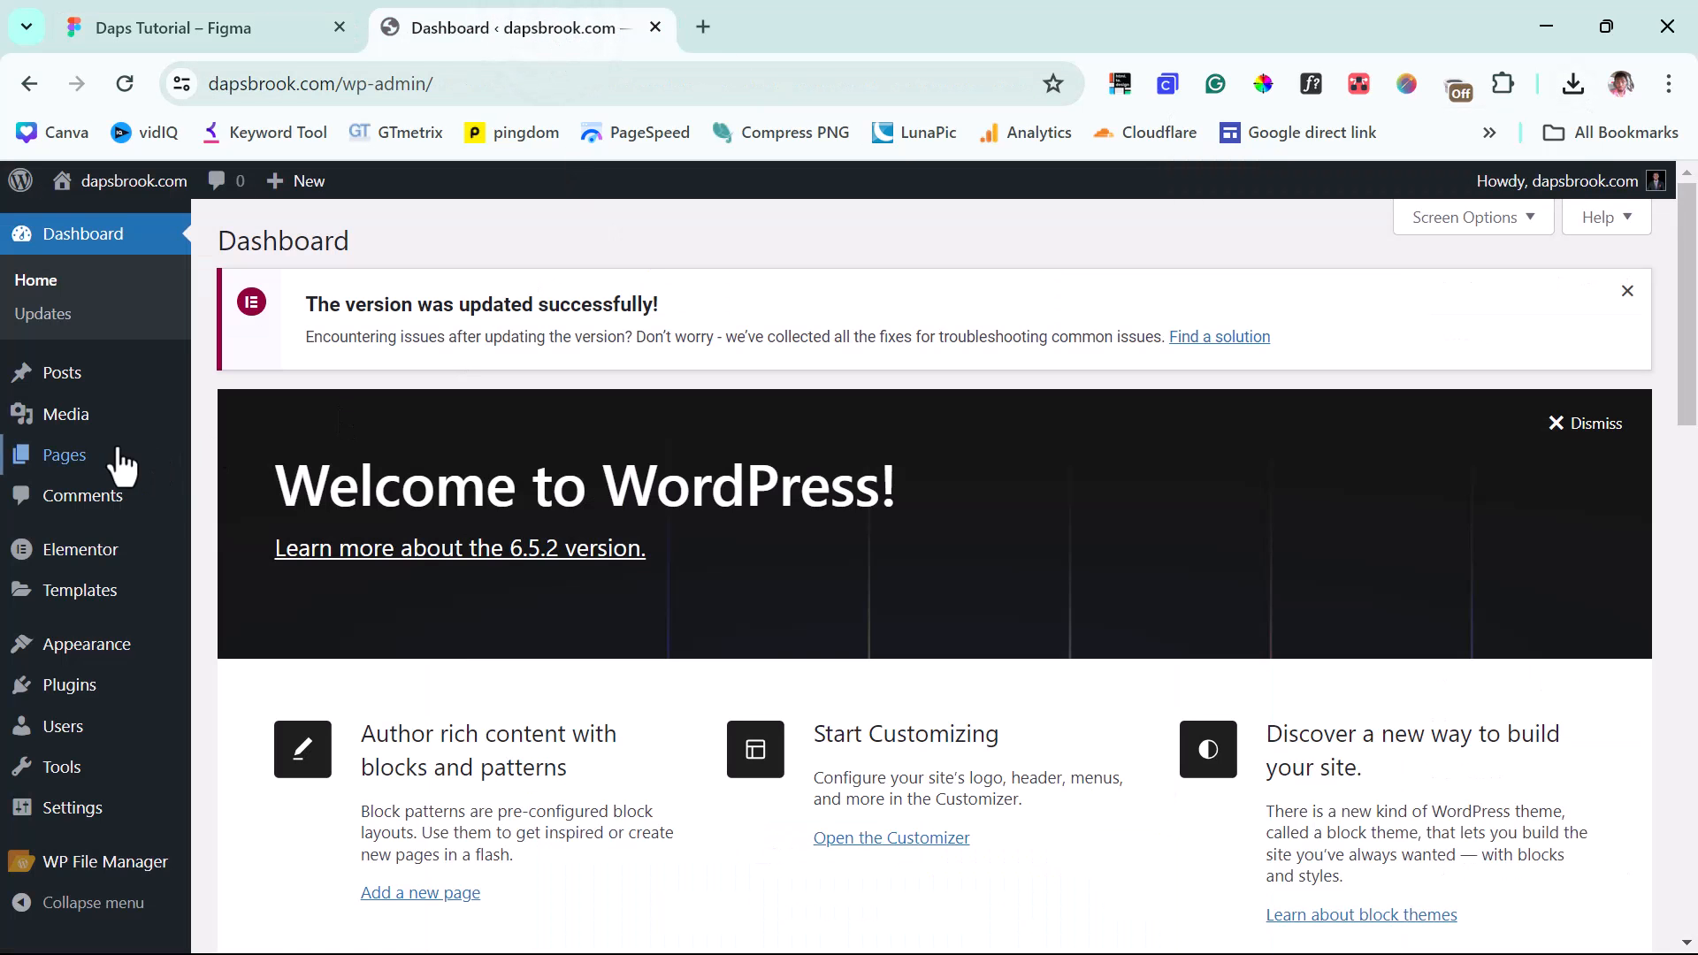
{"action": "mouse_move", "coordinate": [82, 464]}
{"action": "left_click", "coordinate": [256, 493]}
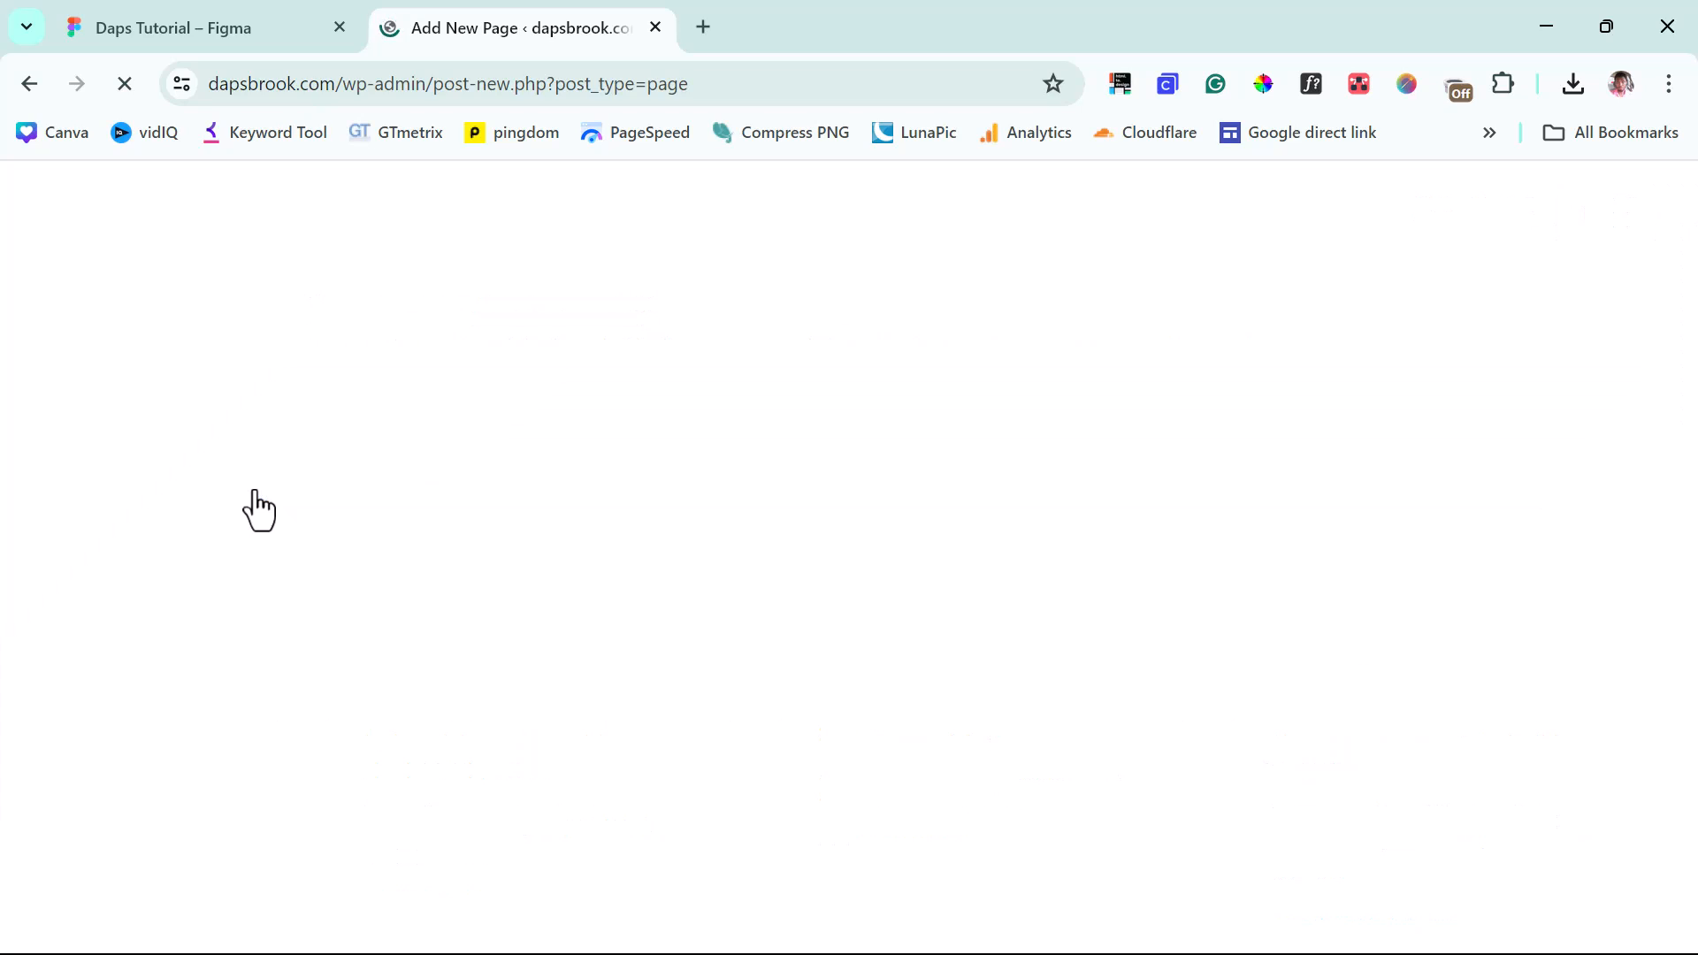
{"action": "type", "text": "Daps"}
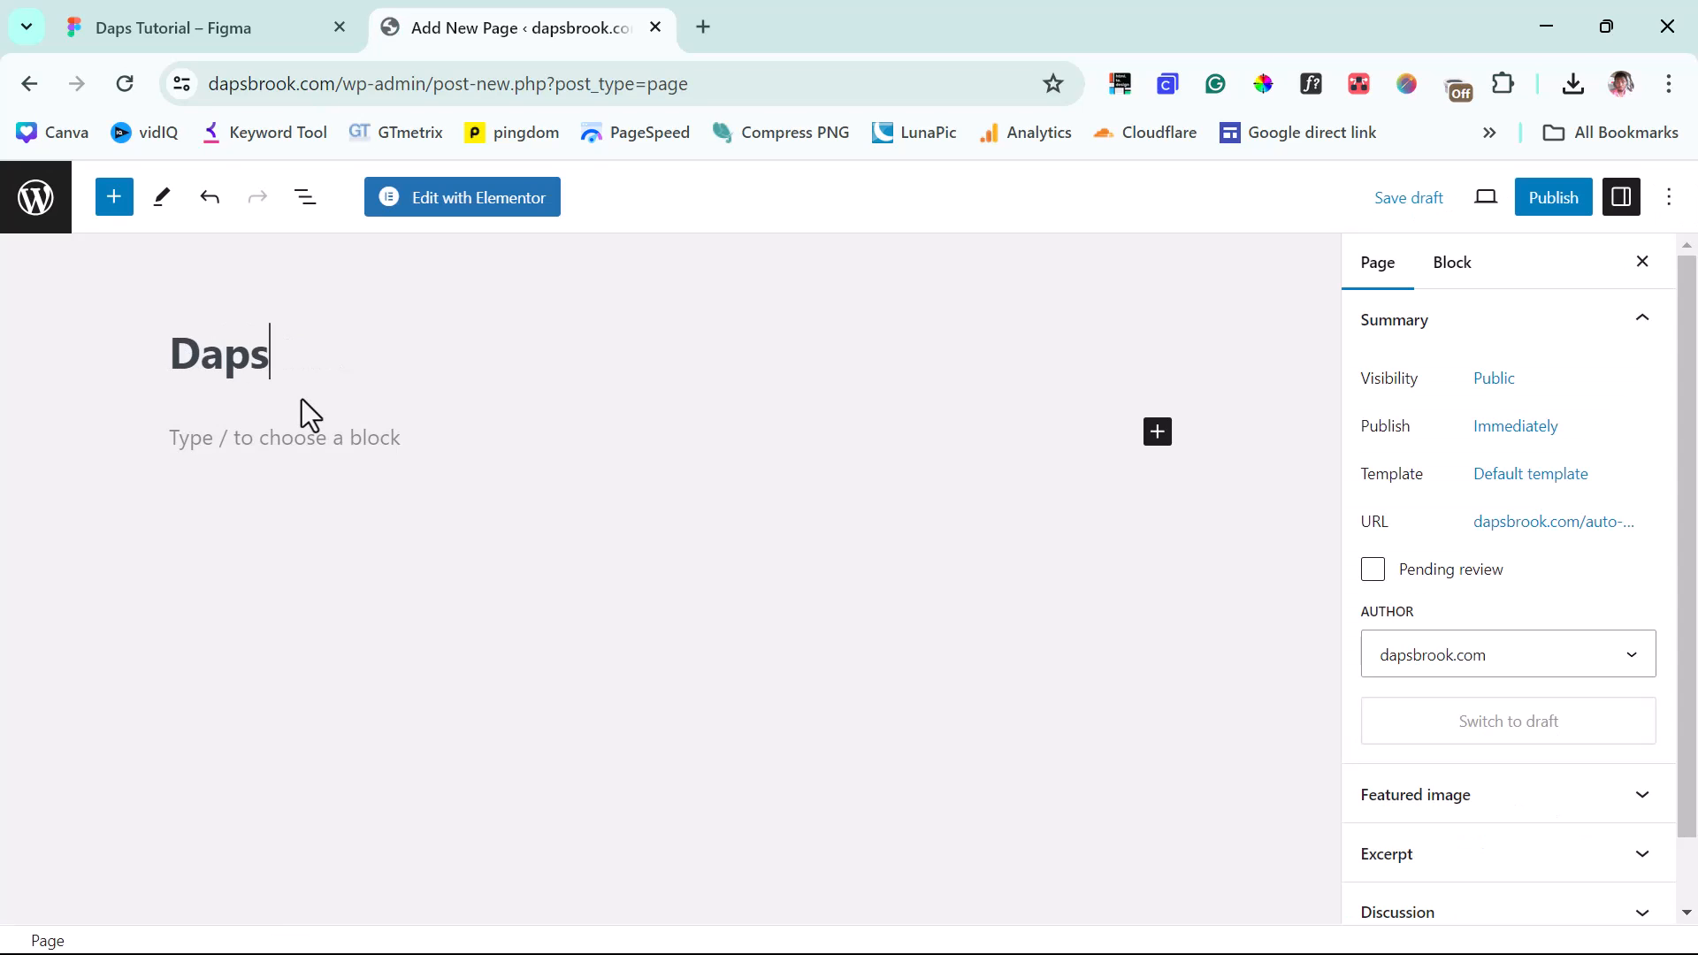
Step: Assign the Elementor Canvas template to the page and publish it
{"action": "left_click", "coordinate": [1562, 478]}
{"action": "left_click", "coordinate": [1513, 673]}
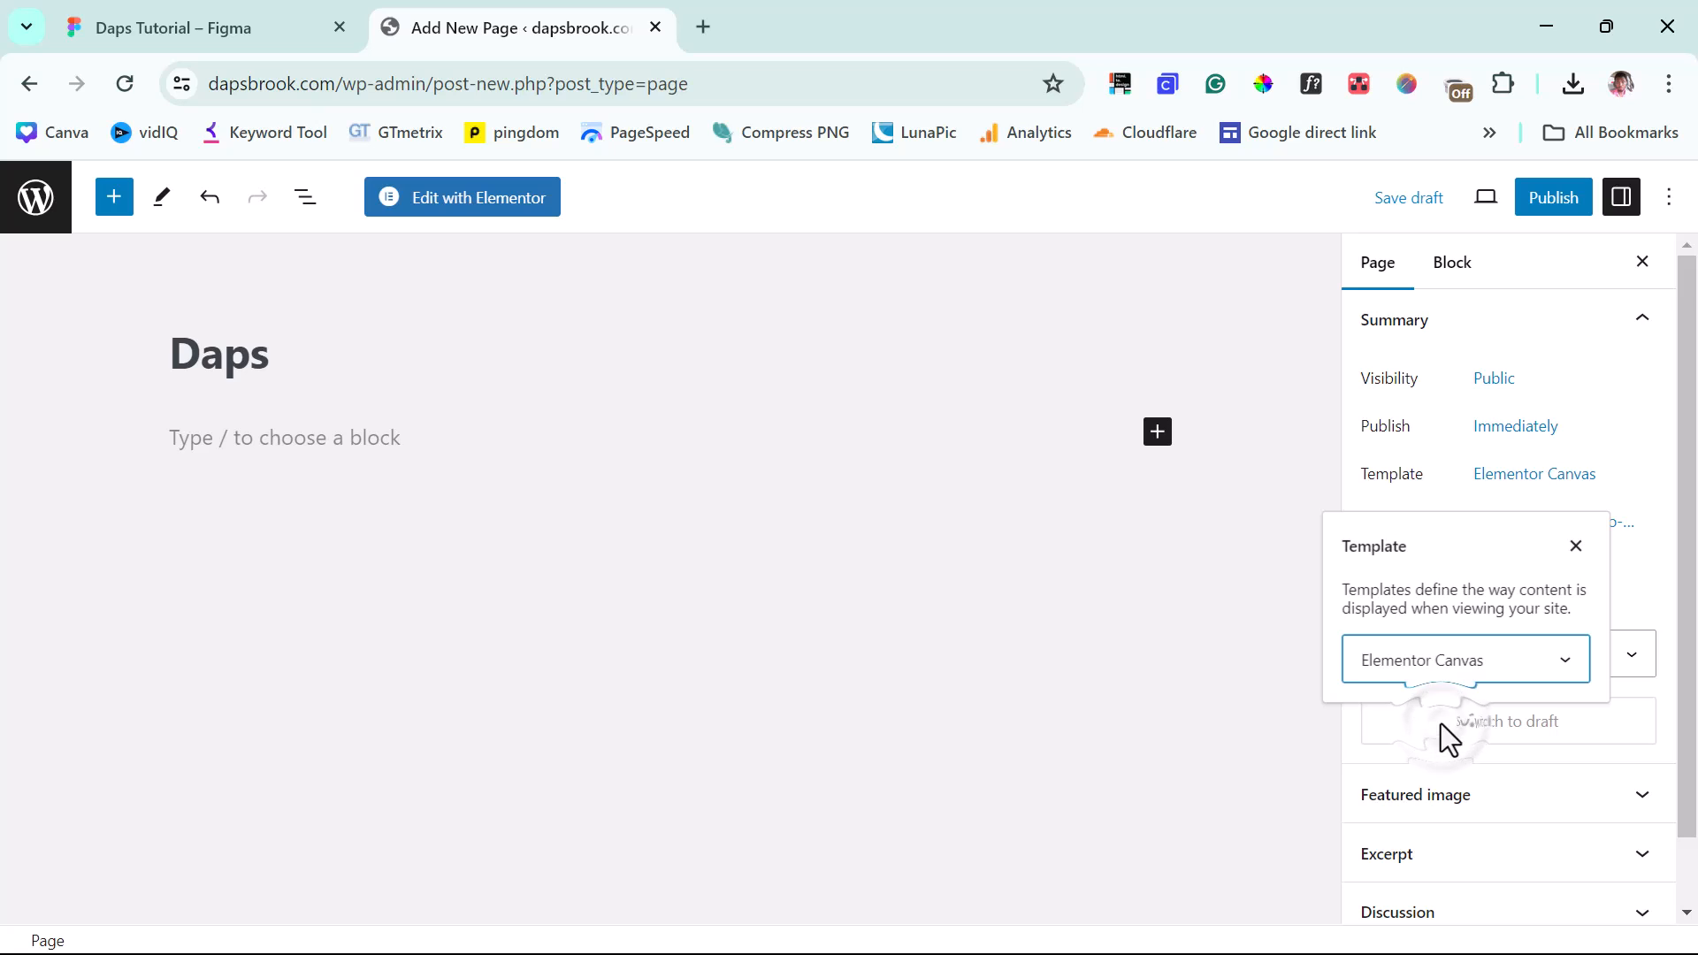
{"action": "left_click", "coordinate": [1543, 214]}
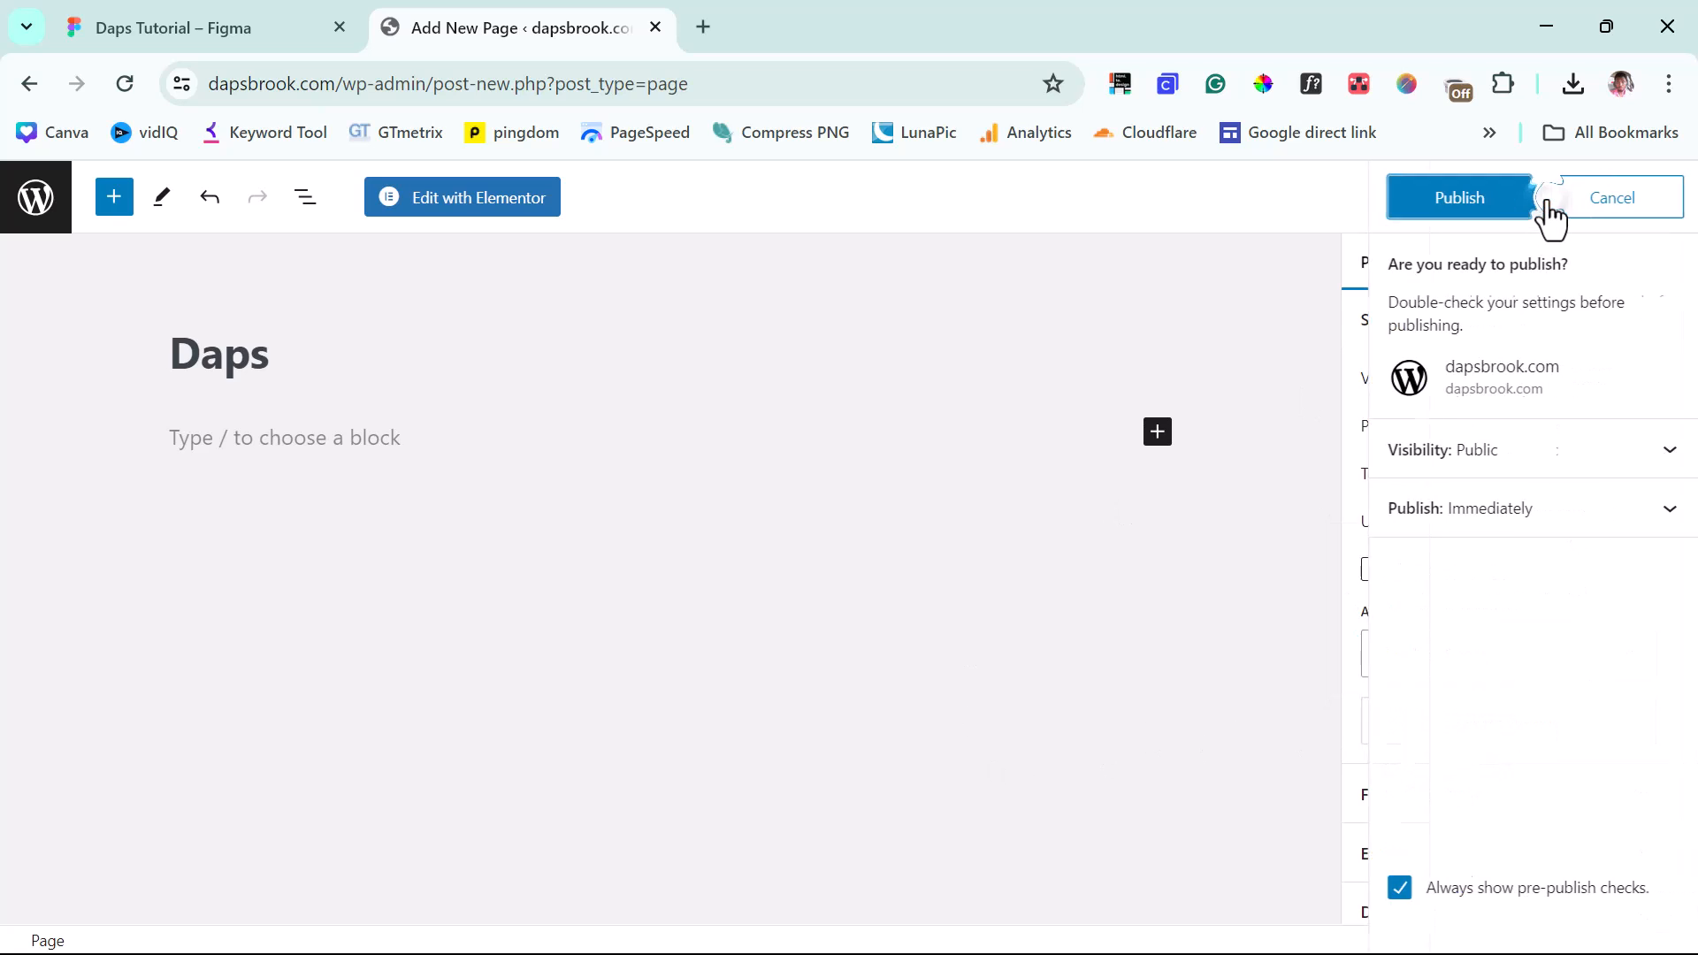
{"action": "left_click", "coordinate": [1474, 208]}
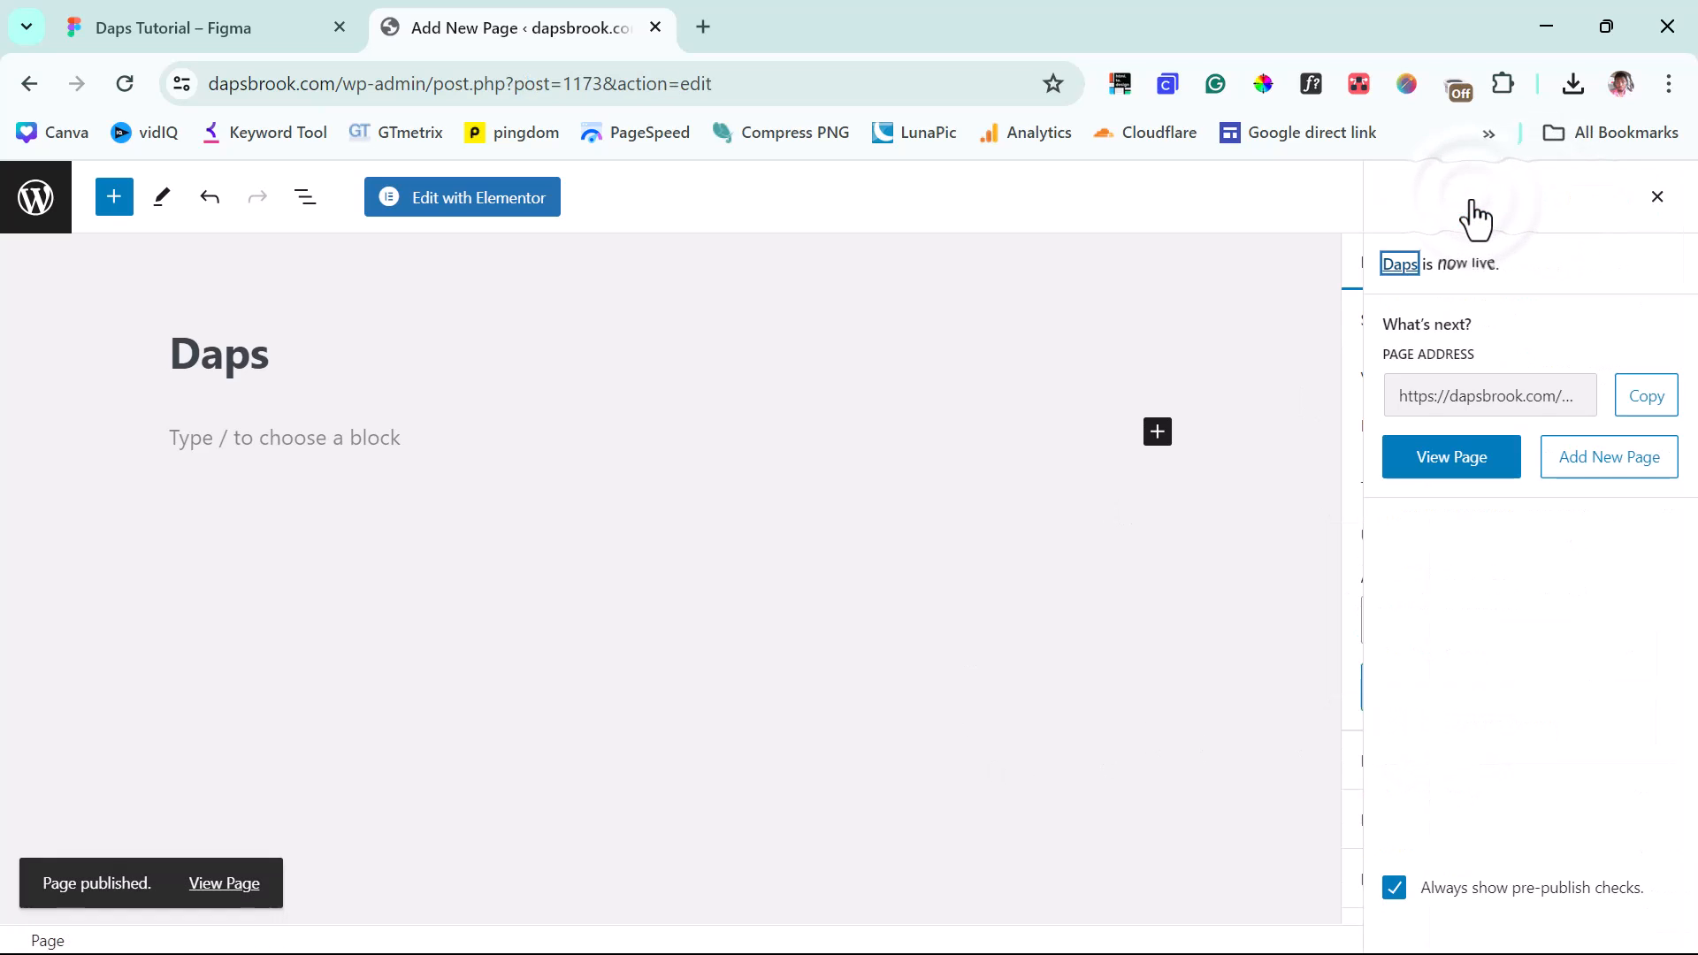
Step: Edit the published page with Elementor and import the downloaded page (2).json into its template library
{"action": "left_click", "coordinate": [476, 202]}
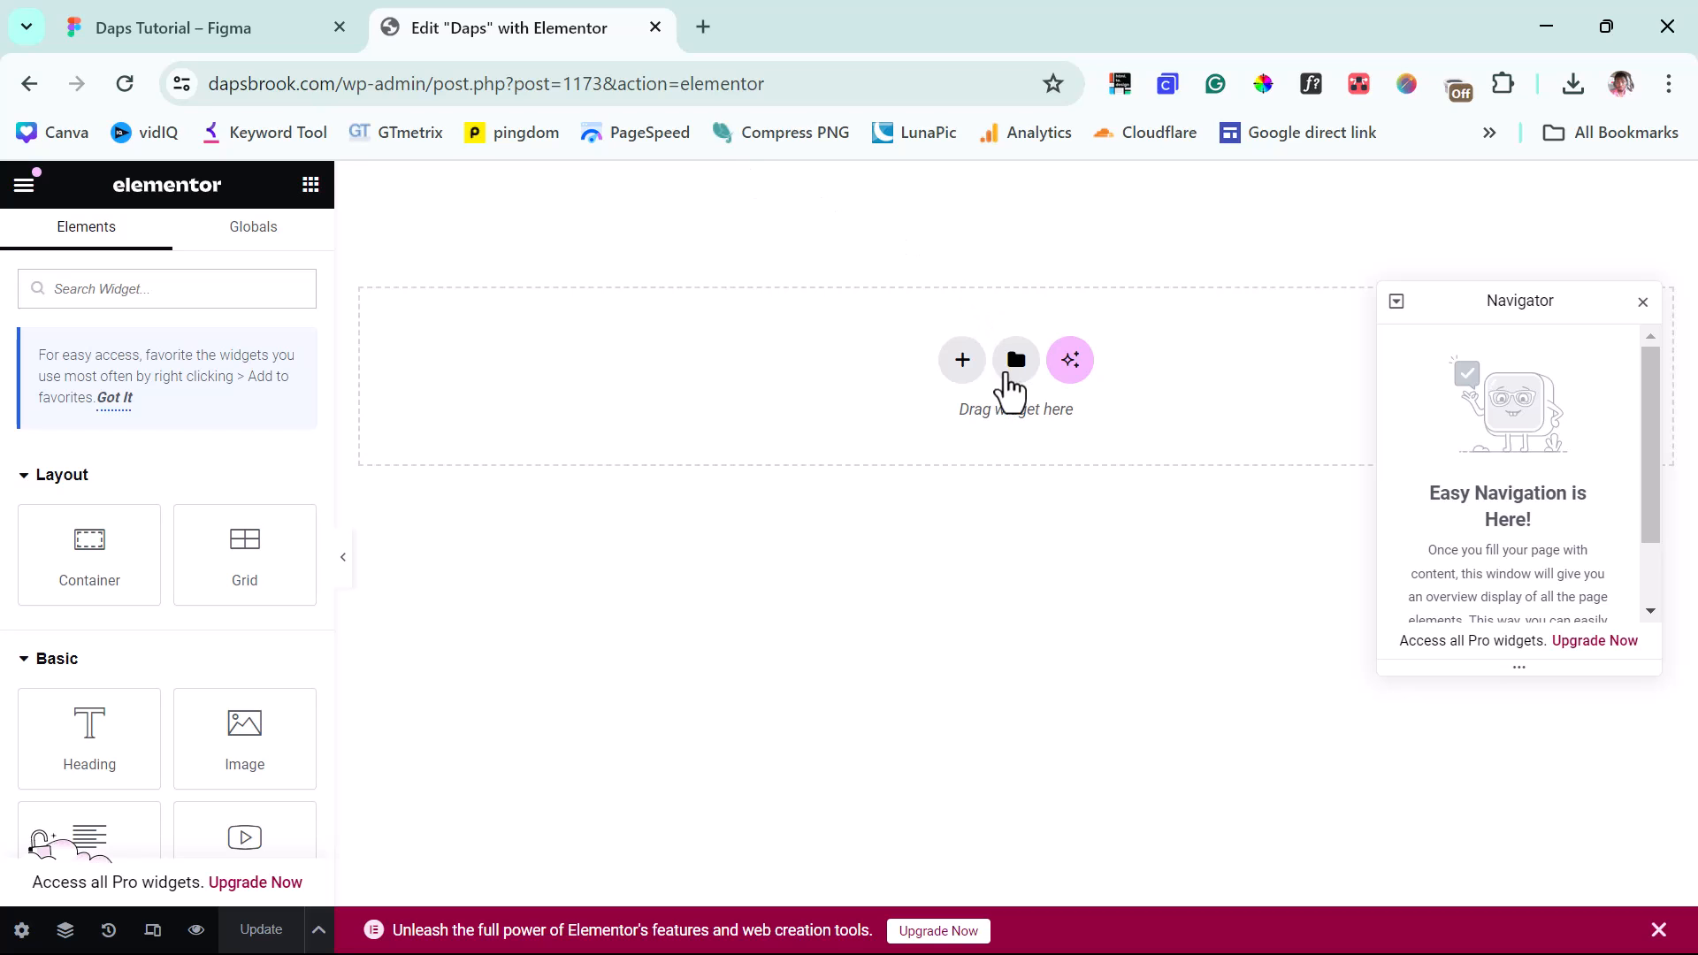
{"action": "left_click", "coordinate": [1017, 362]}
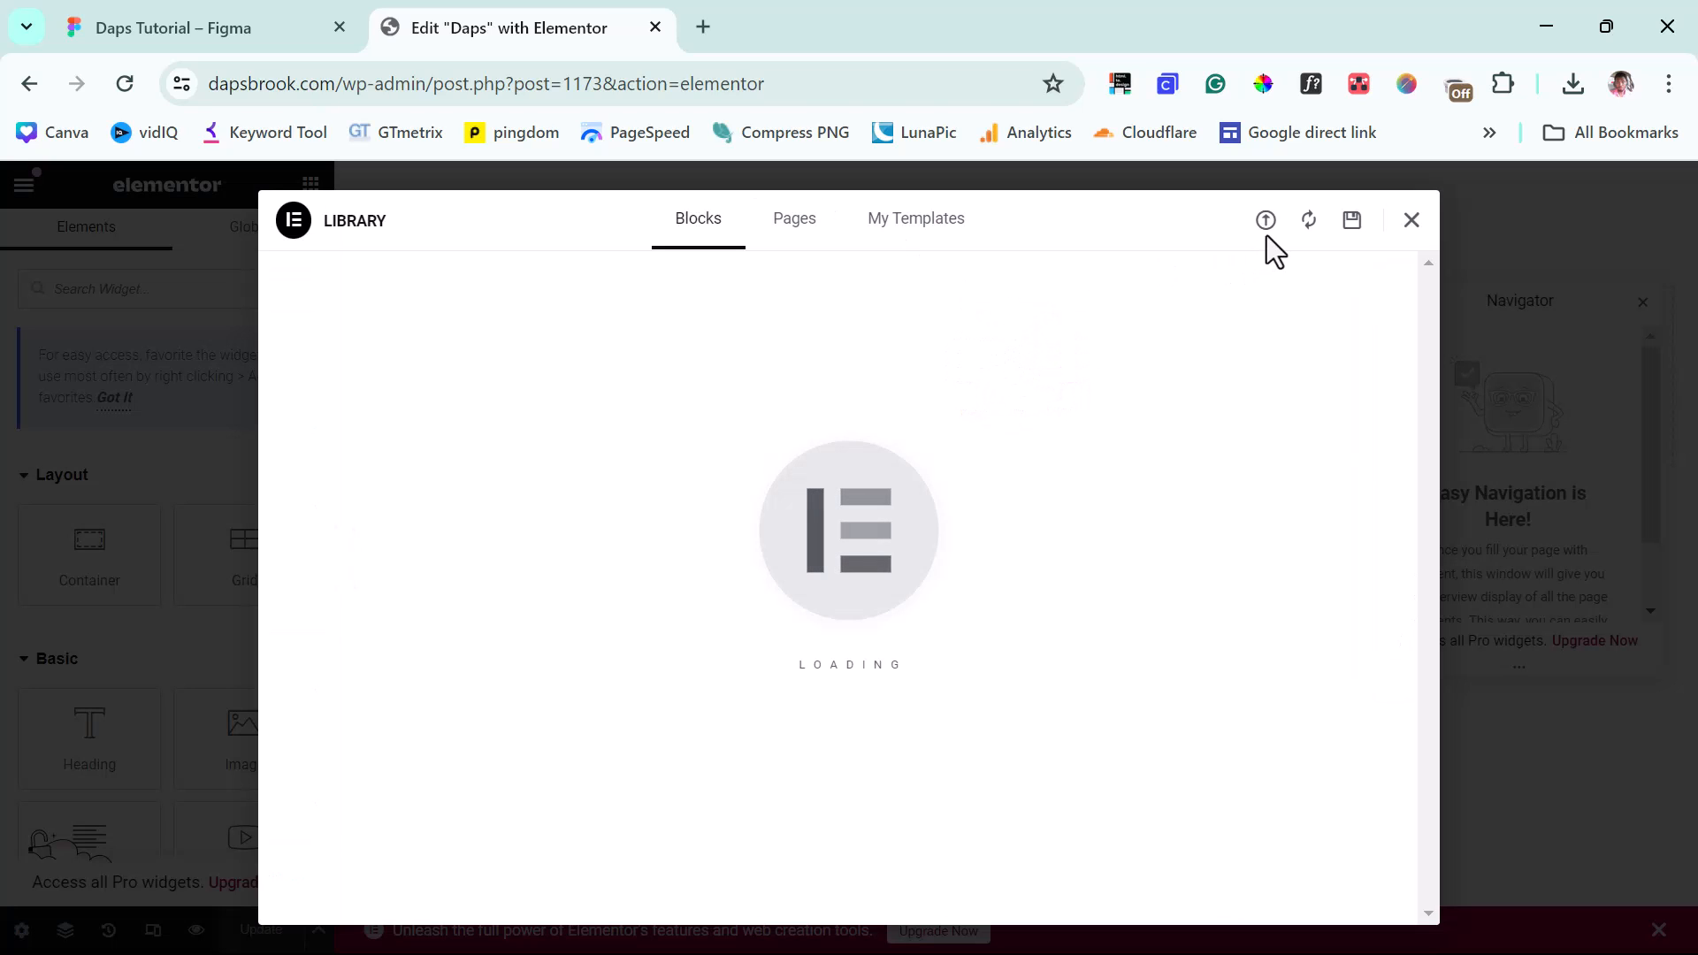
{"action": "left_click", "coordinate": [1265, 221]}
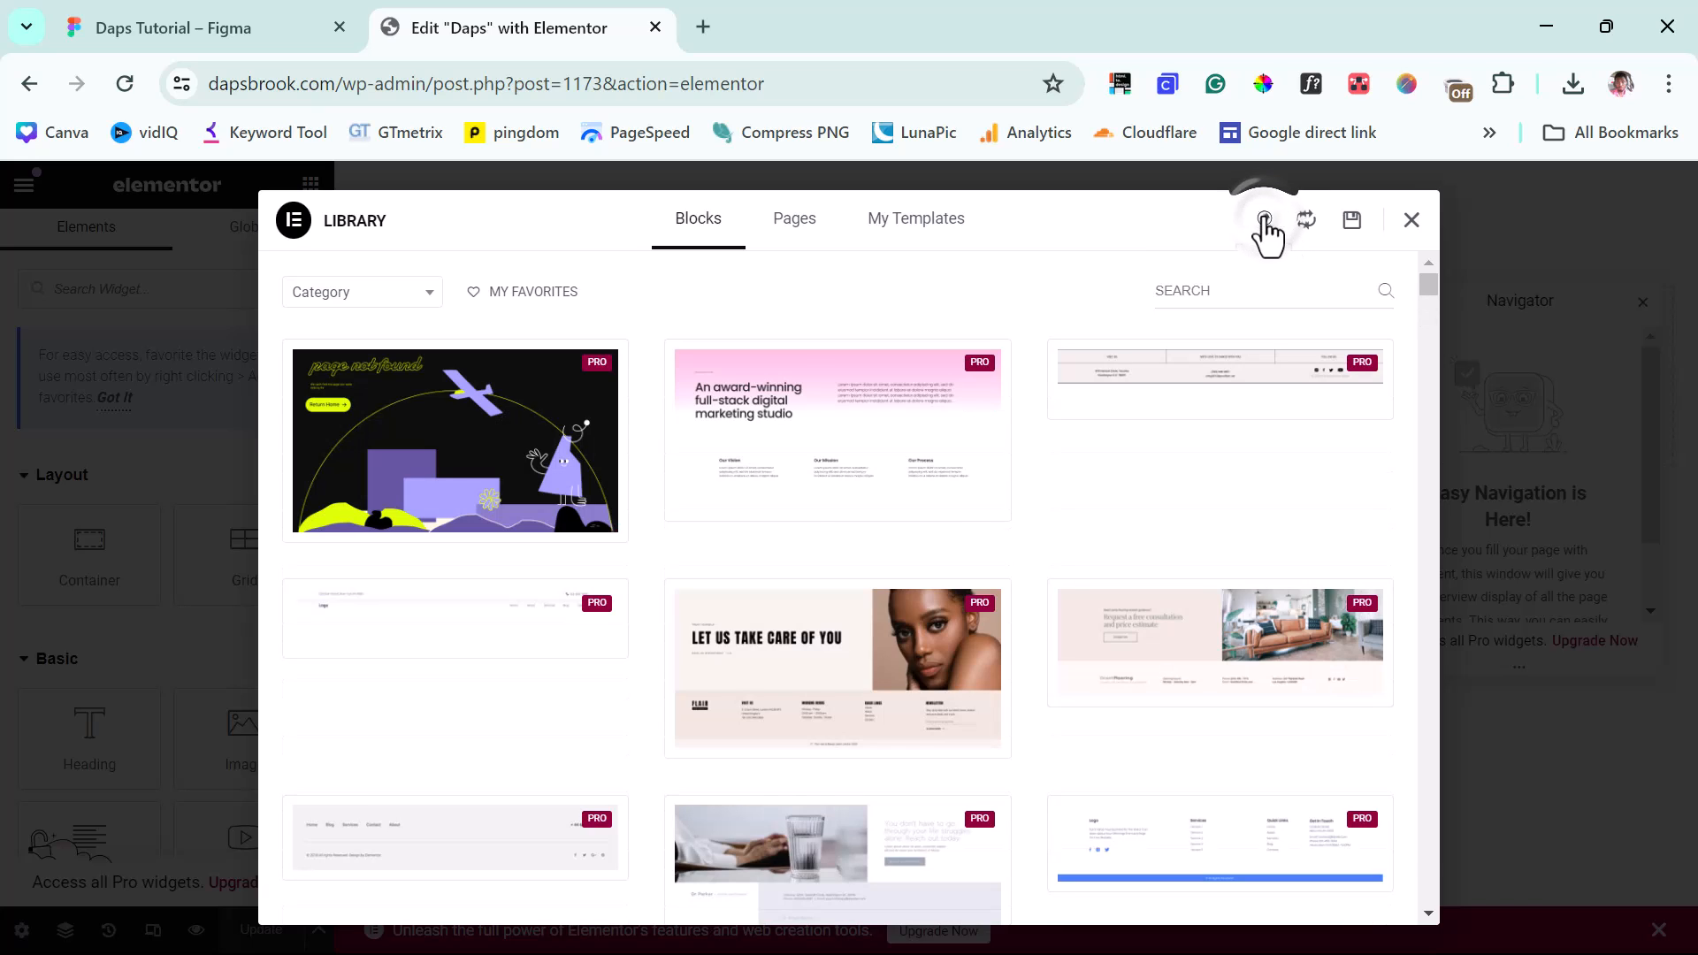
{"action": "left_click", "coordinate": [1572, 85]}
{"action": "left_click_drag", "start_coordinate": [1353, 212], "coordinate": [708, 568]}
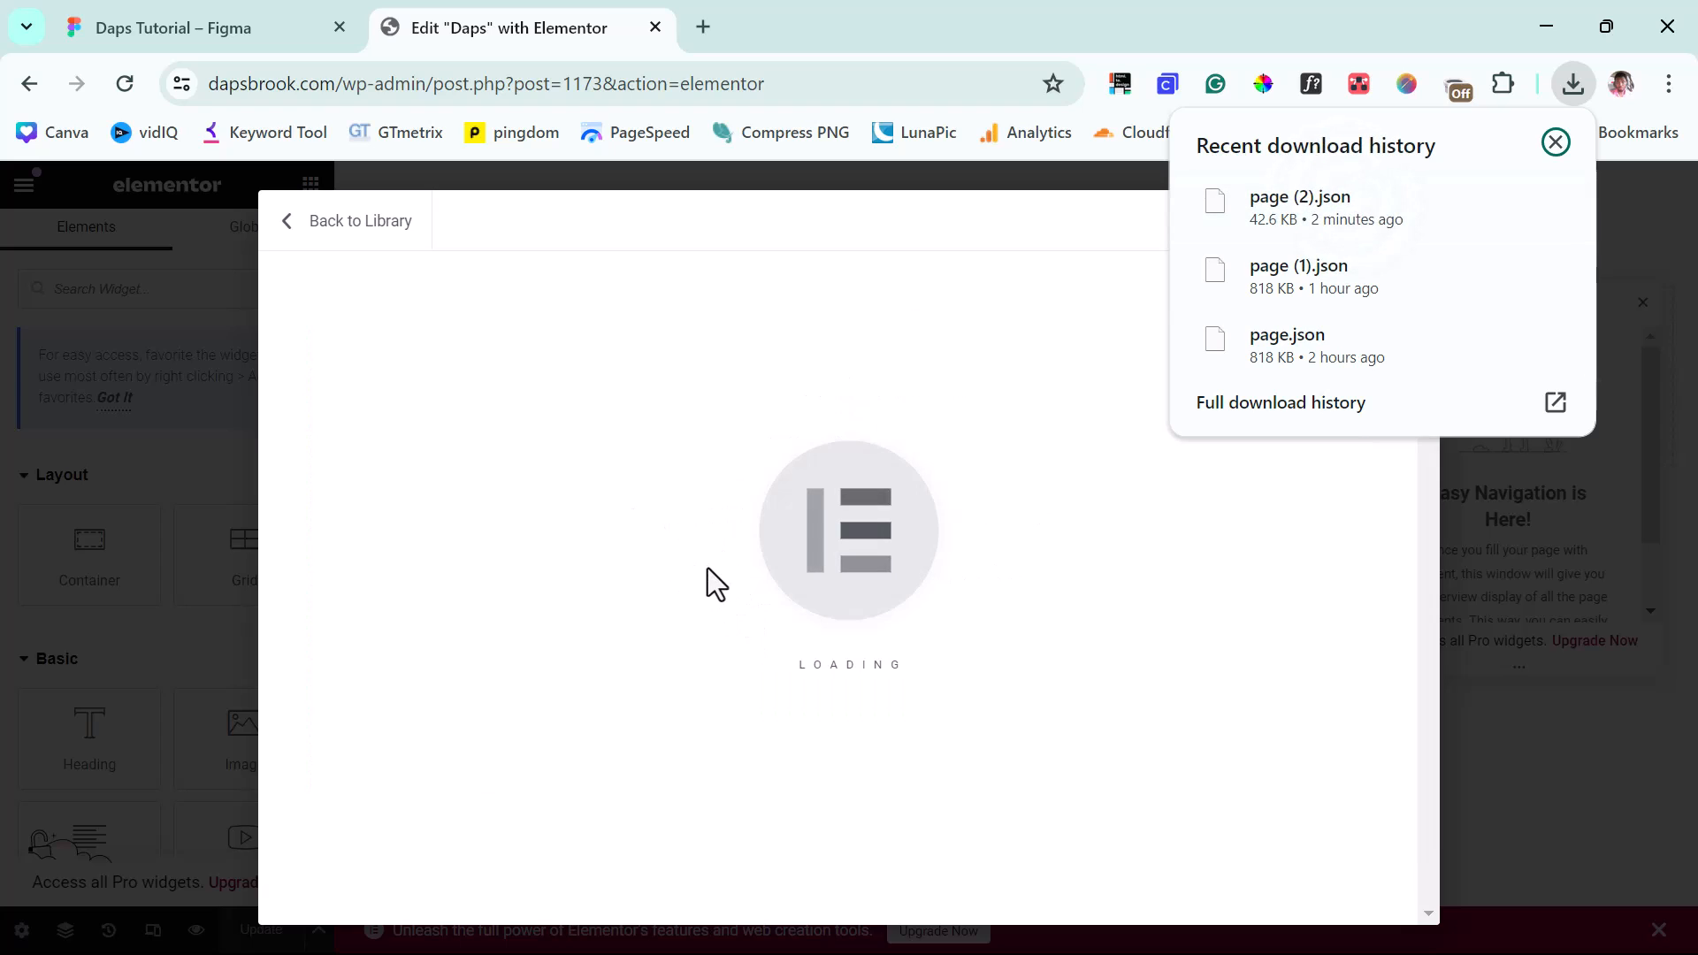
Step: Insert the imported Page template from My Templates into the Daps page and view the resulting layout down to the cards
{"action": "left_click", "coordinate": [608, 607]}
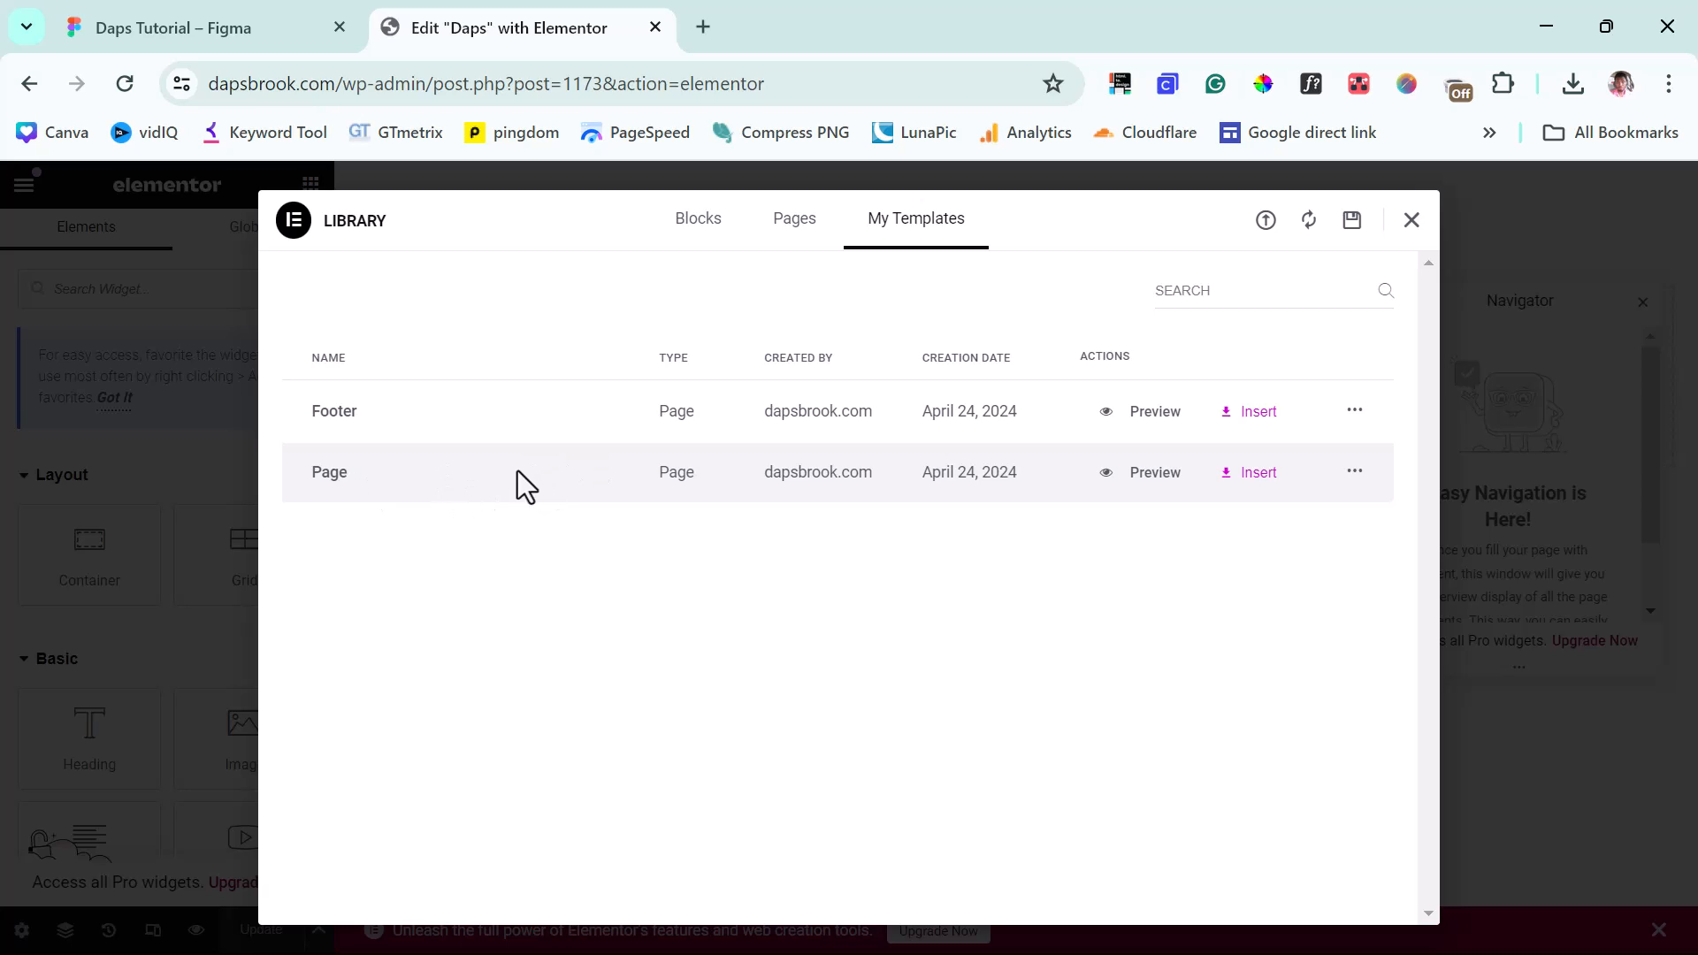
{"action": "left_click", "coordinate": [1254, 478]}
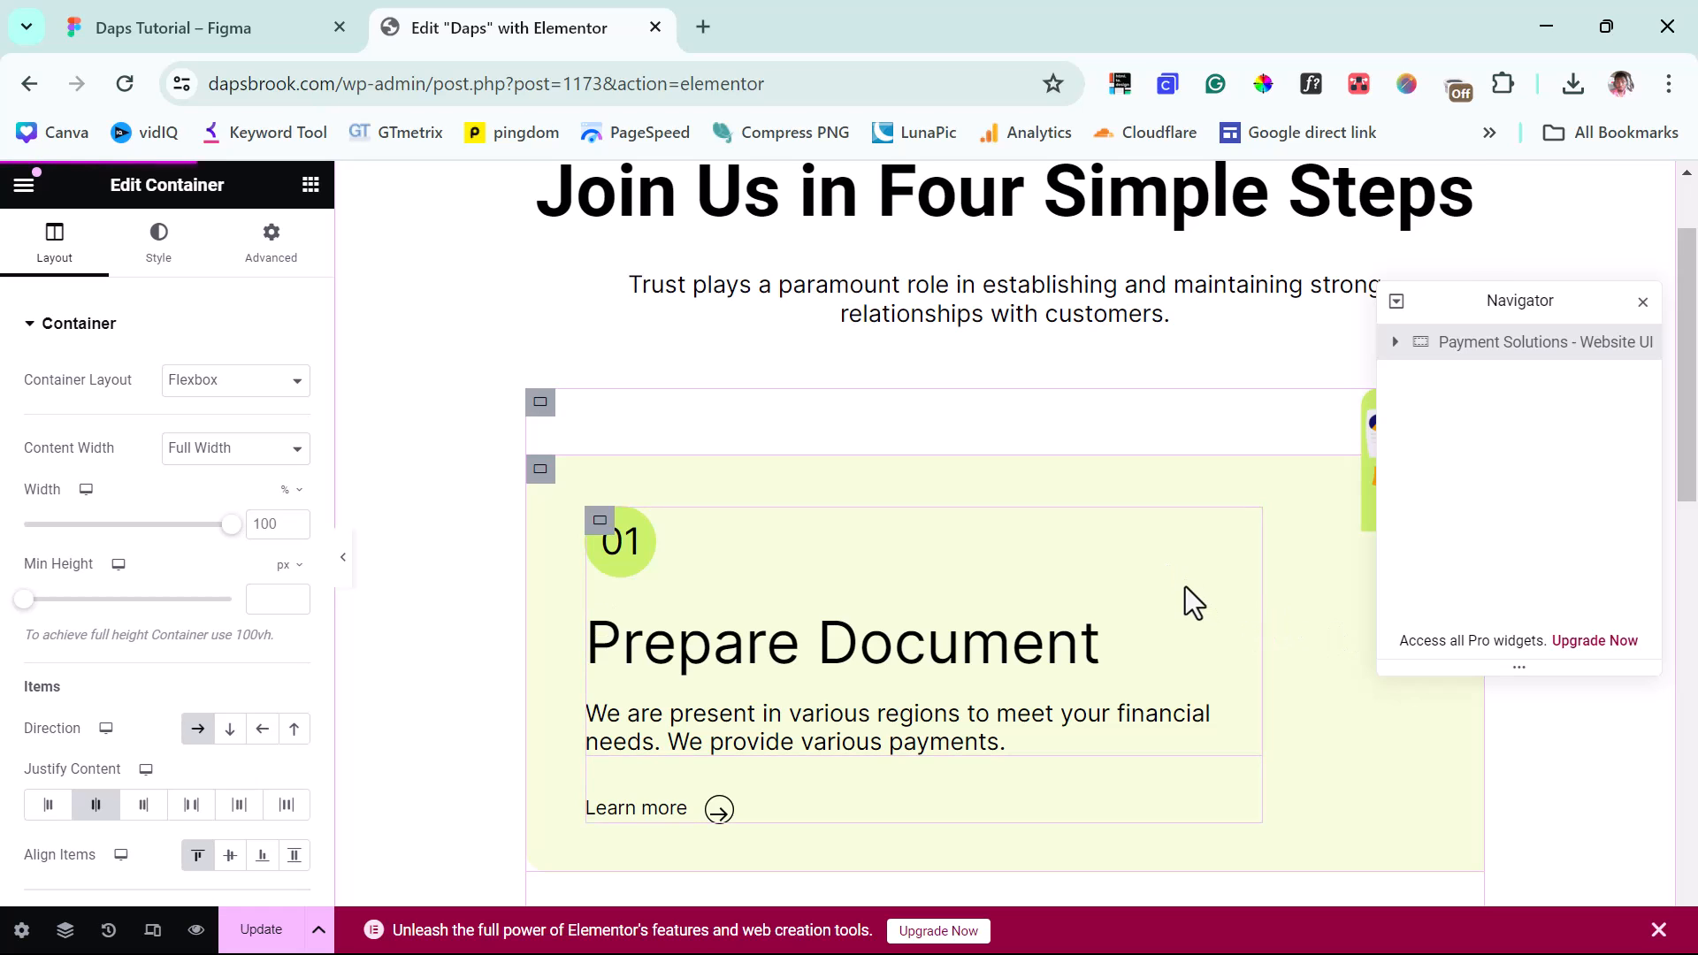
{"action": "scroll", "coordinate": [1185, 587], "scroll_direction": "down", "scroll_amount": 7}
{"action": "scroll", "coordinate": [1184, 587], "scroll_direction": "down", "scroll_amount": 1}
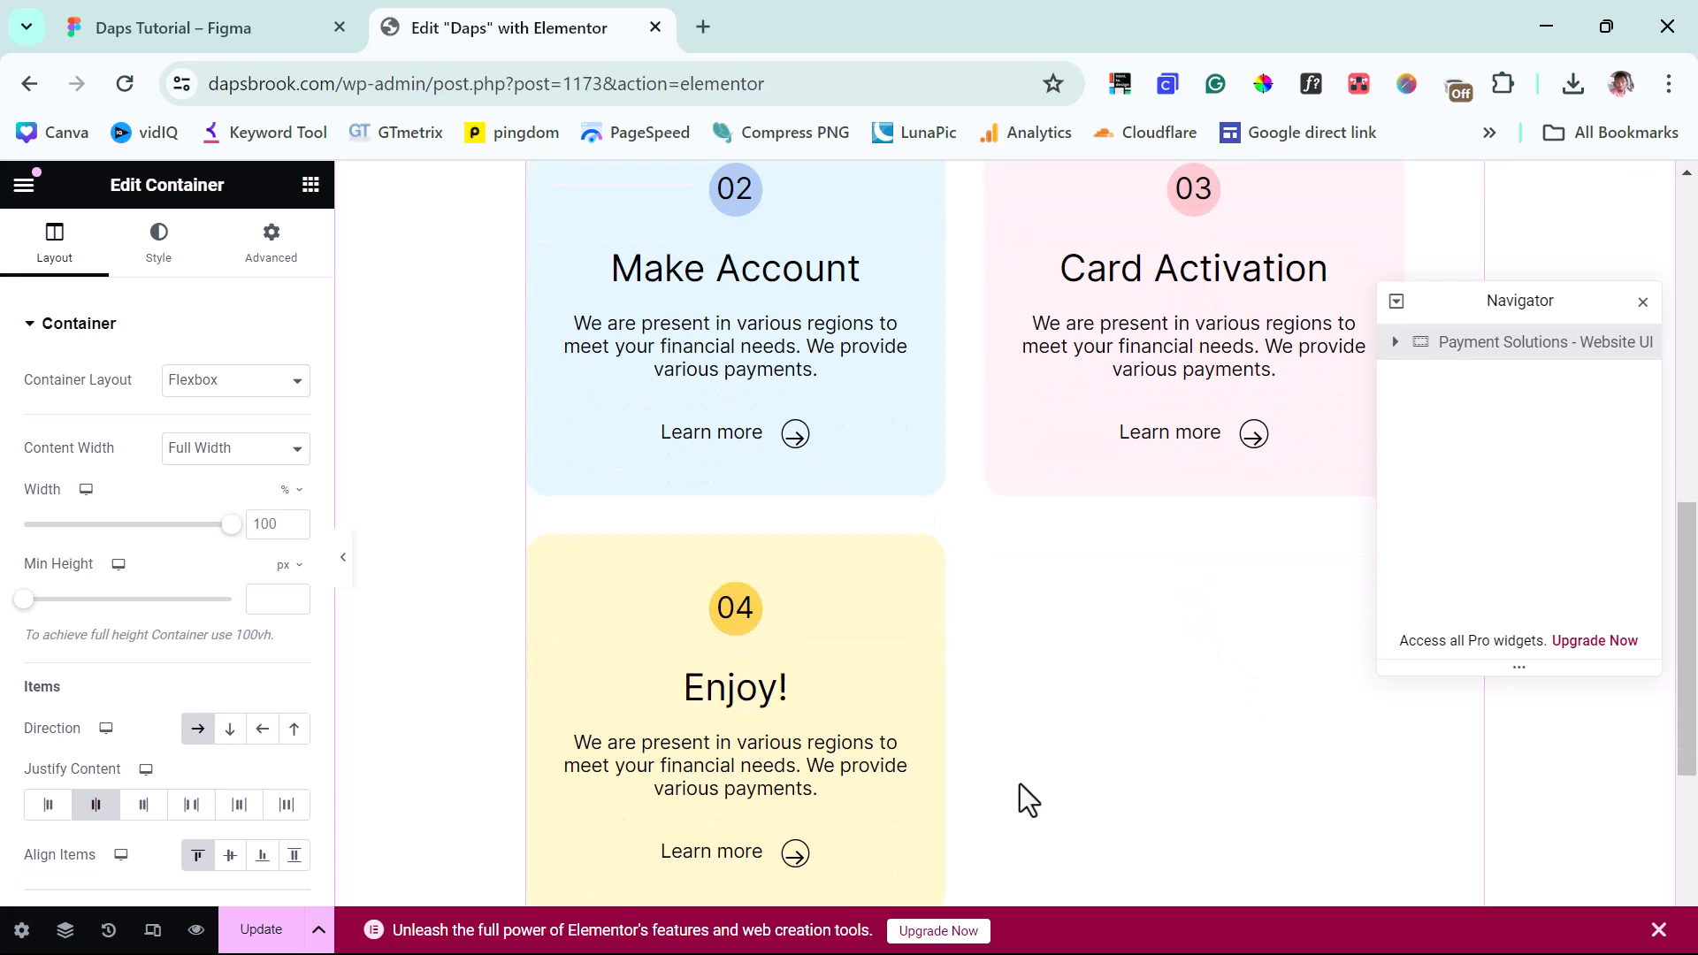
Step: Switch to the Figma file and close the UiChemy plugin window to uncover the original Page design
{"action": "left_click", "coordinate": [168, 32]}
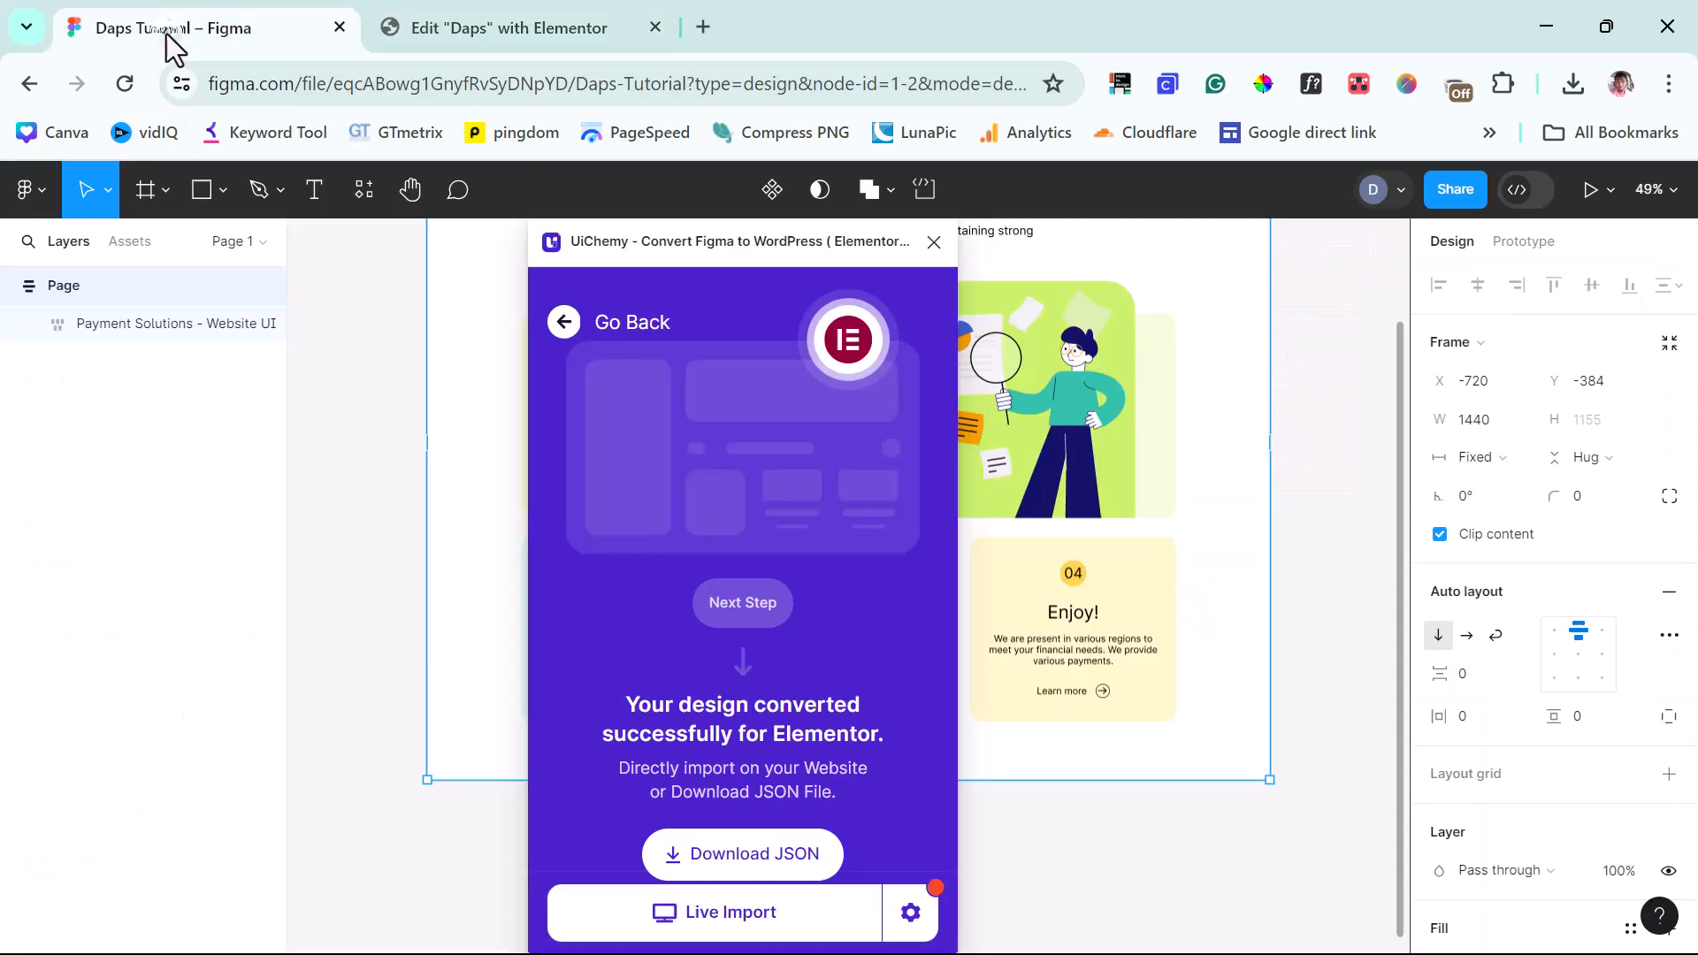
{"action": "left_click", "coordinate": [933, 241]}
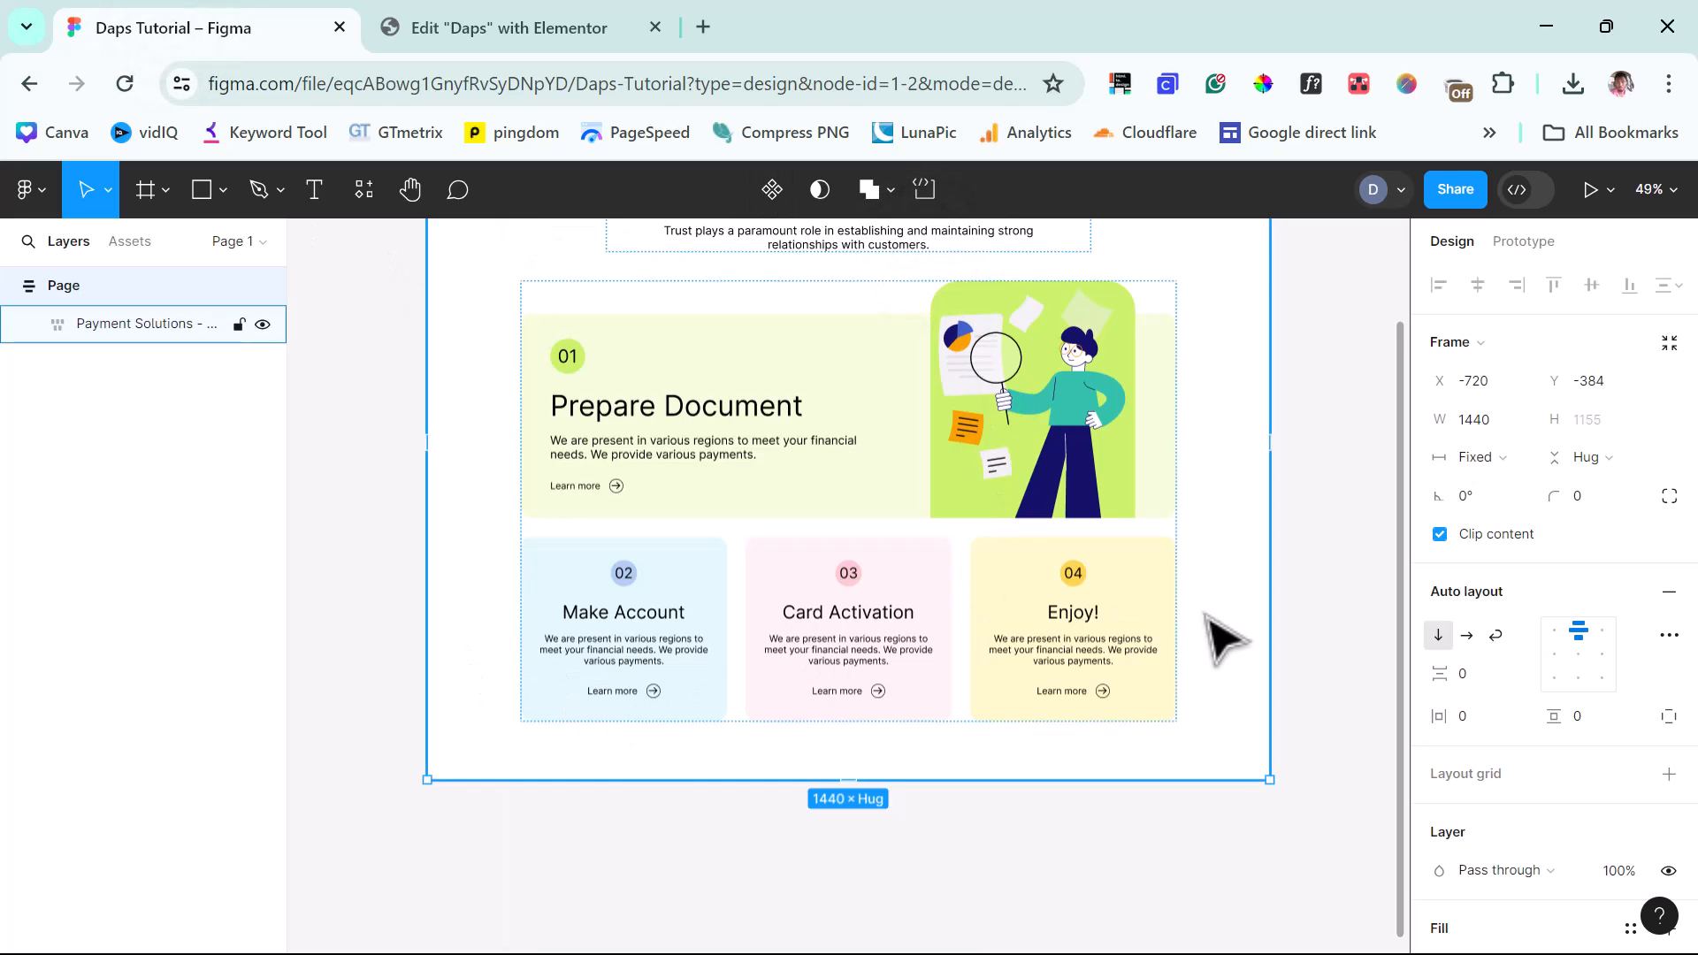
{"action": "scroll", "coordinate": [1223, 610], "scroll_direction": "up", "scroll_amount": 3}
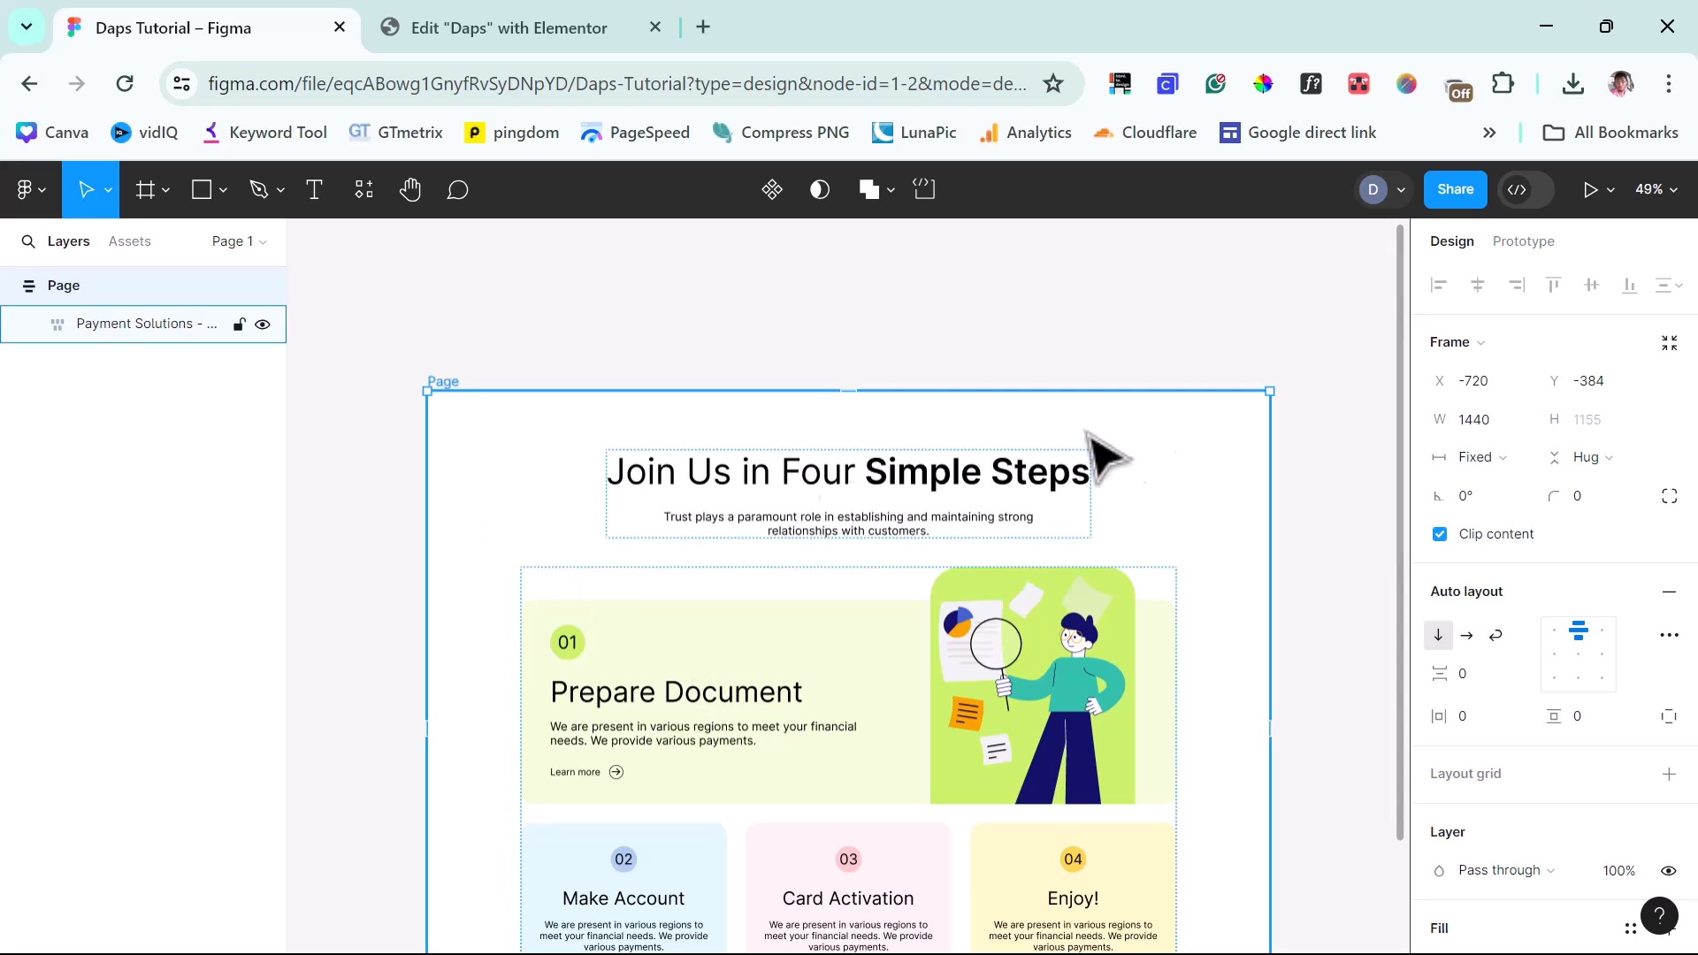
Step: Compare the imported Elementor page with the original Figma design, checking the heading, the illustration and the arrangement of the four step cards
{"action": "left_click", "coordinate": [497, 40]}
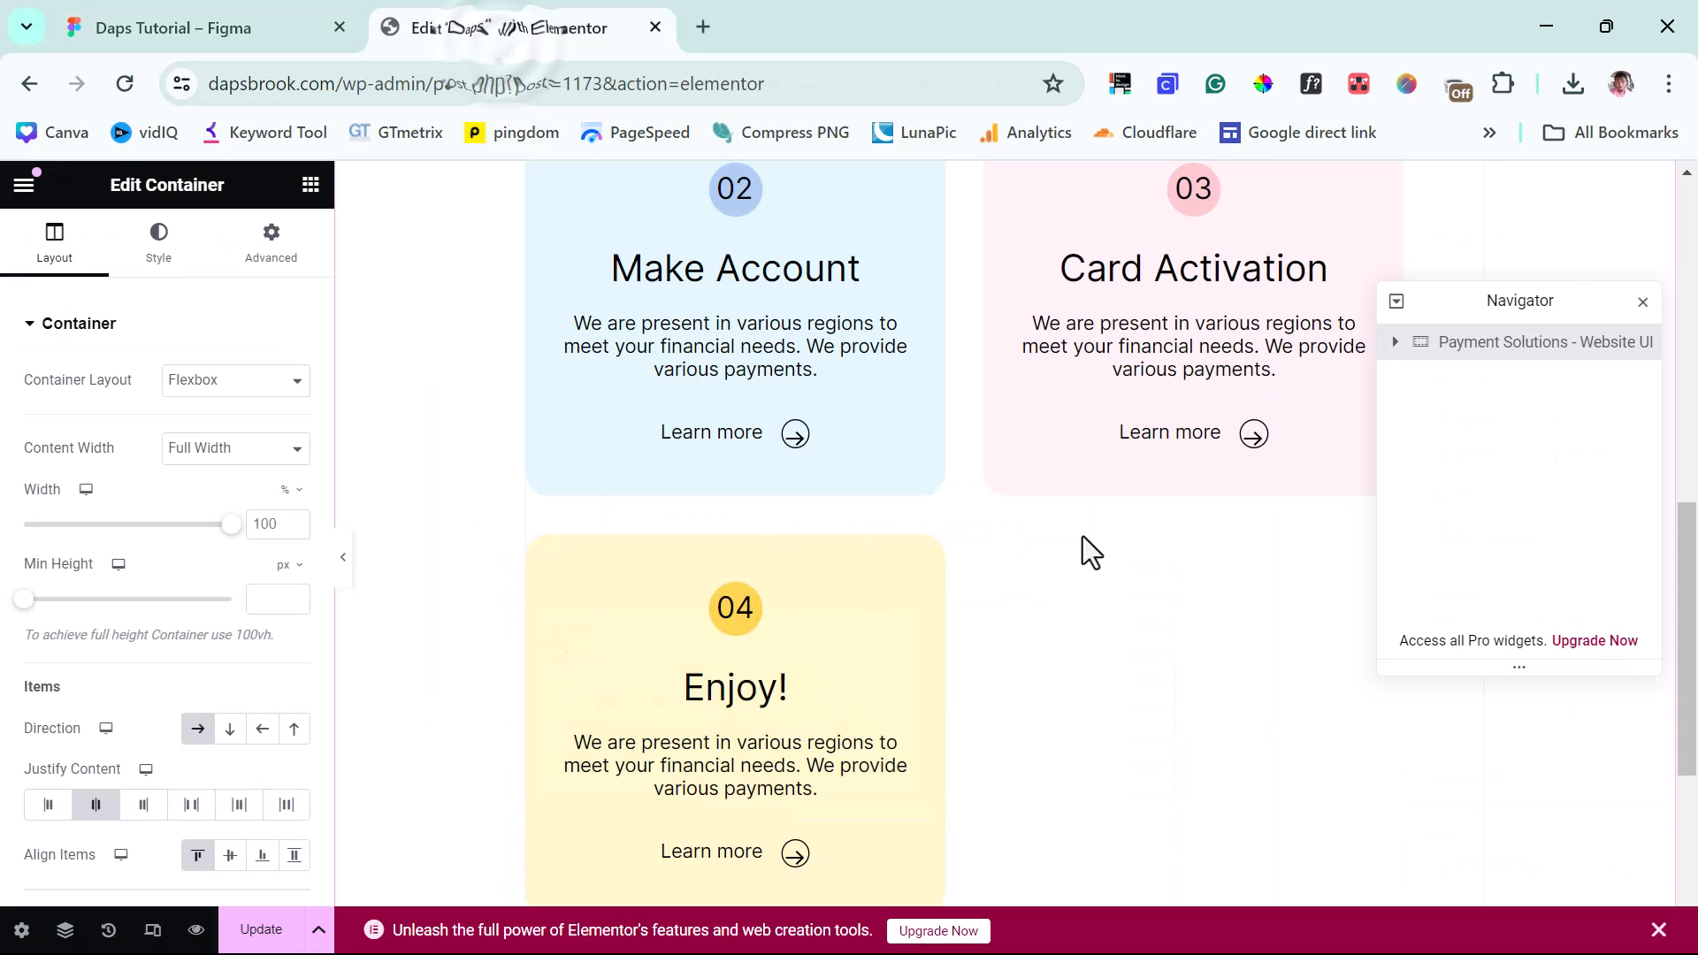
{"action": "scroll", "coordinate": [1102, 577], "scroll_direction": "up", "scroll_amount": 5}
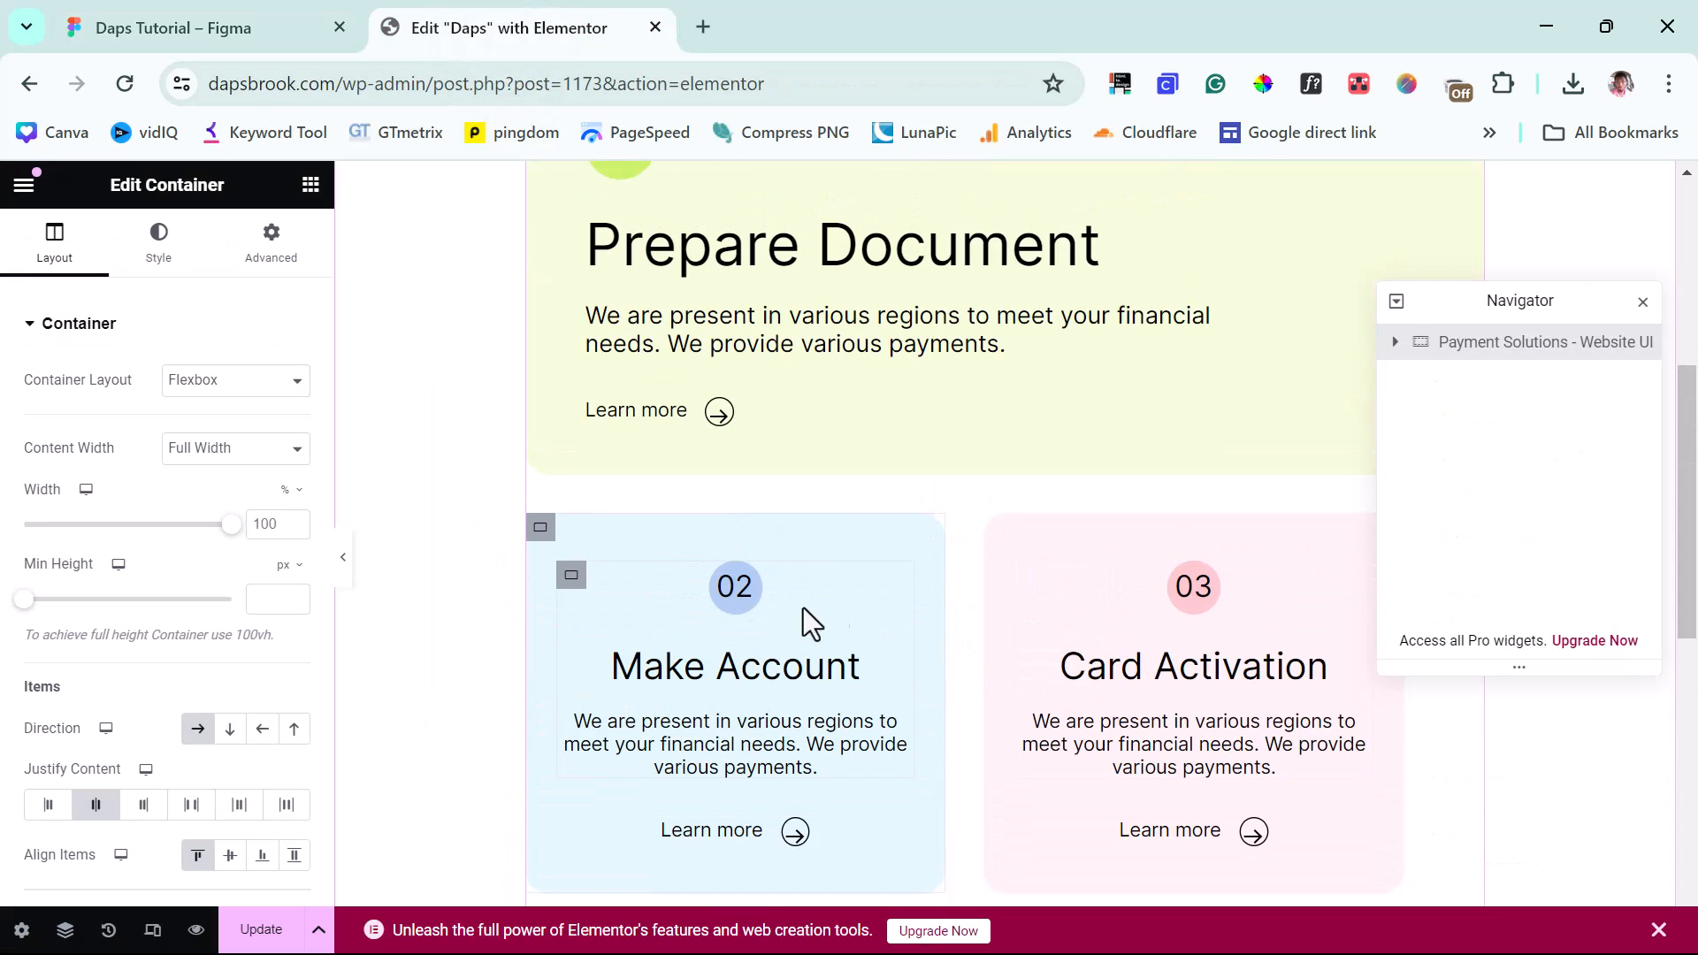
{"action": "scroll", "coordinate": [1189, 677], "scroll_direction": "down", "scroll_amount": 3}
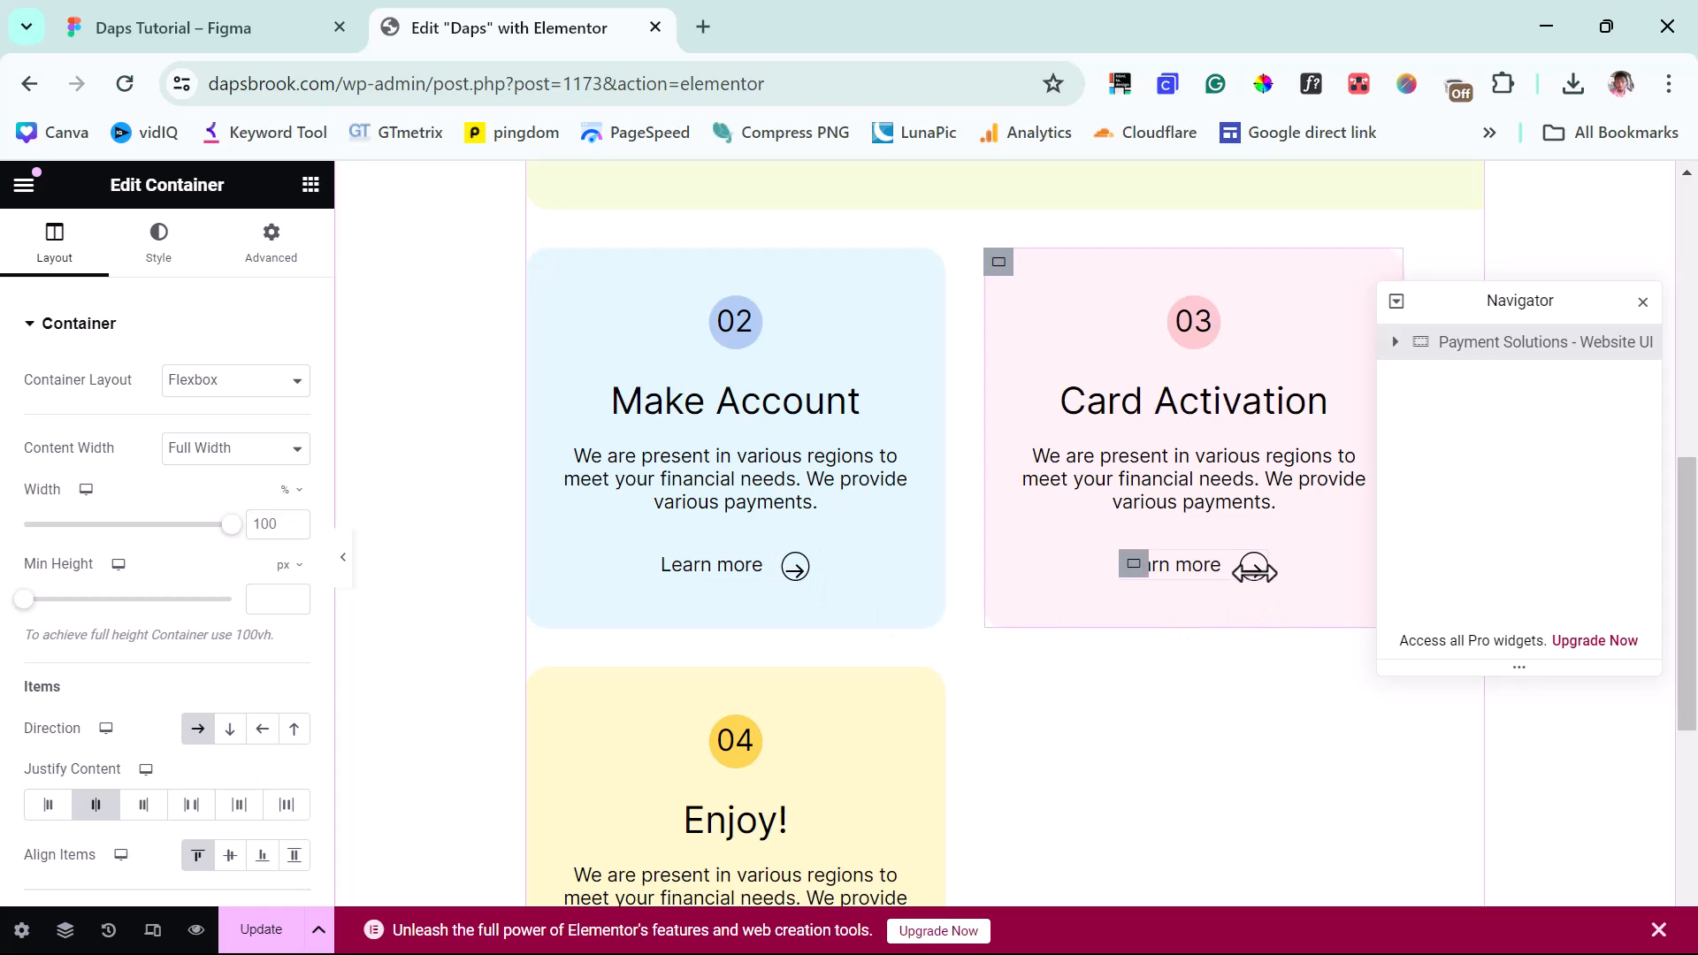
{"action": "left_click", "coordinate": [168, 35]}
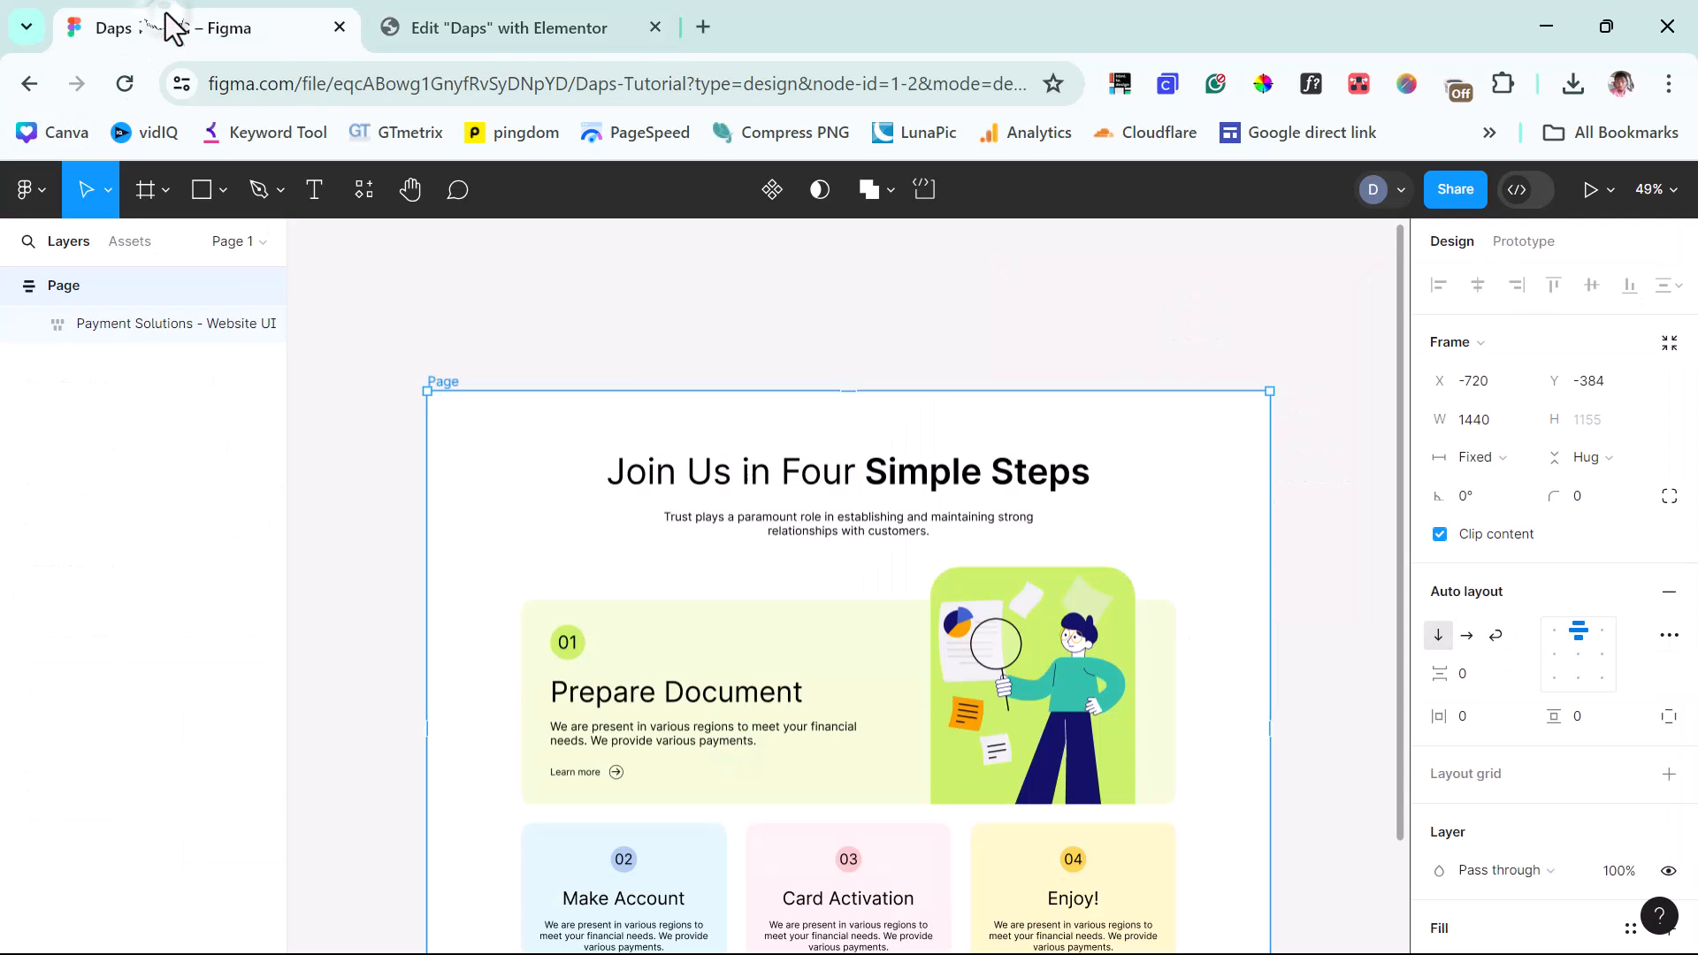
{"action": "scroll", "coordinate": [579, 540], "scroll_direction": "down", "scroll_amount": 5}
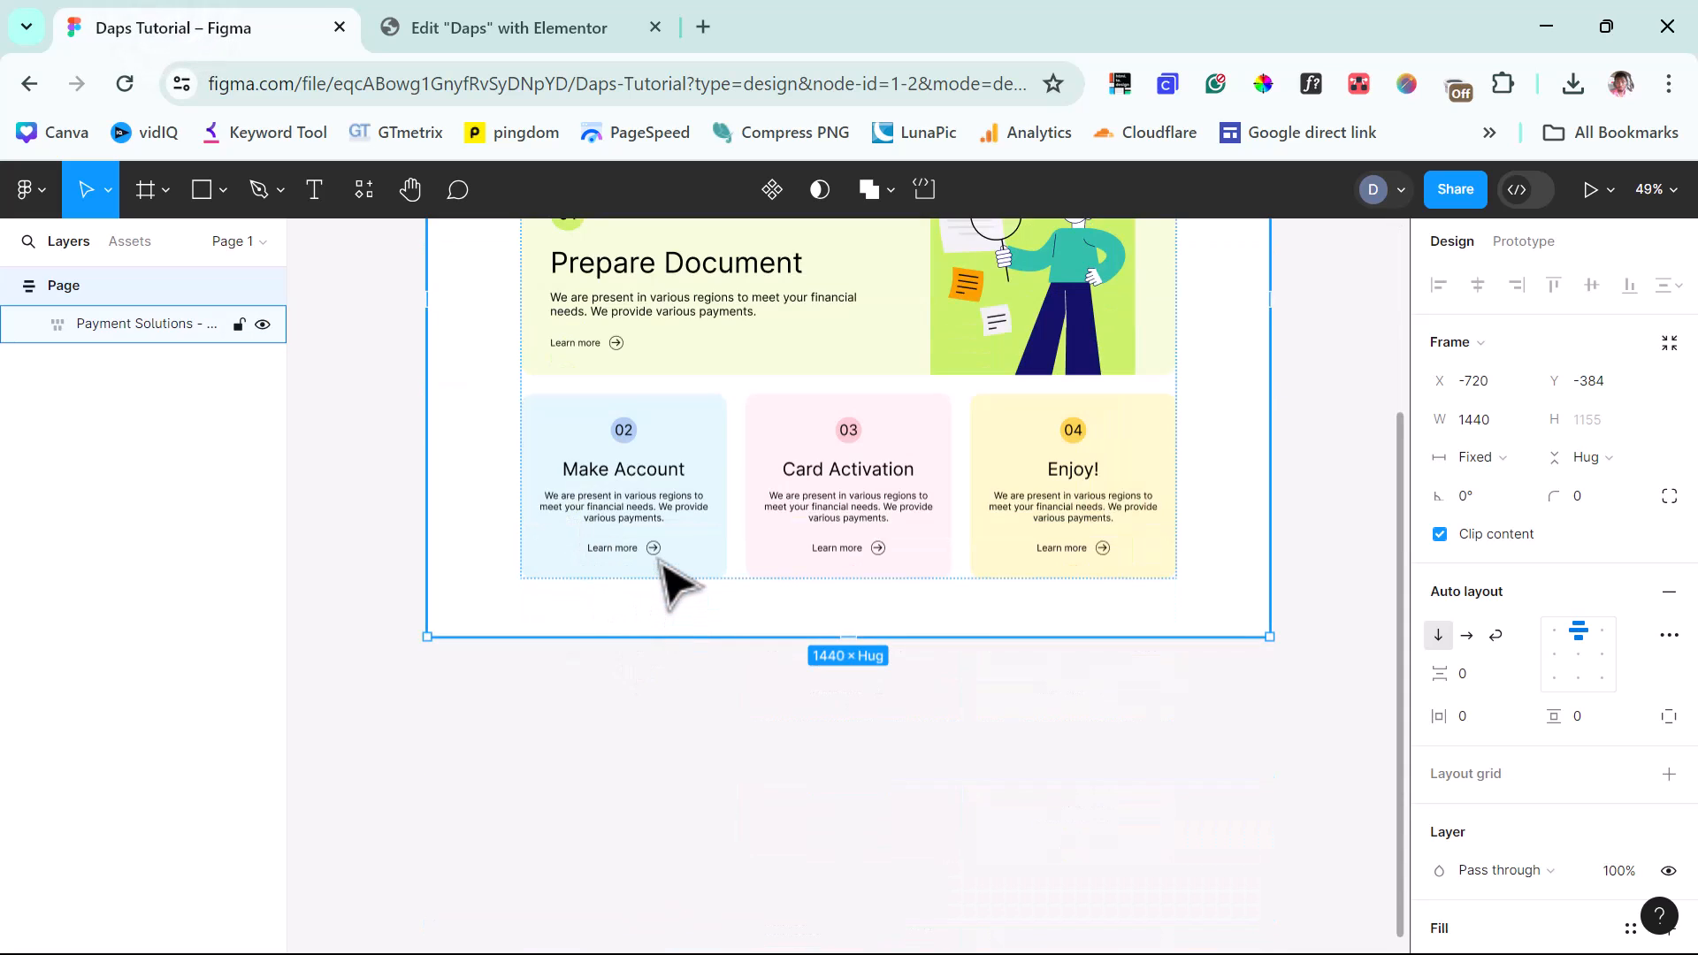
{"action": "left_click", "coordinate": [492, 30]}
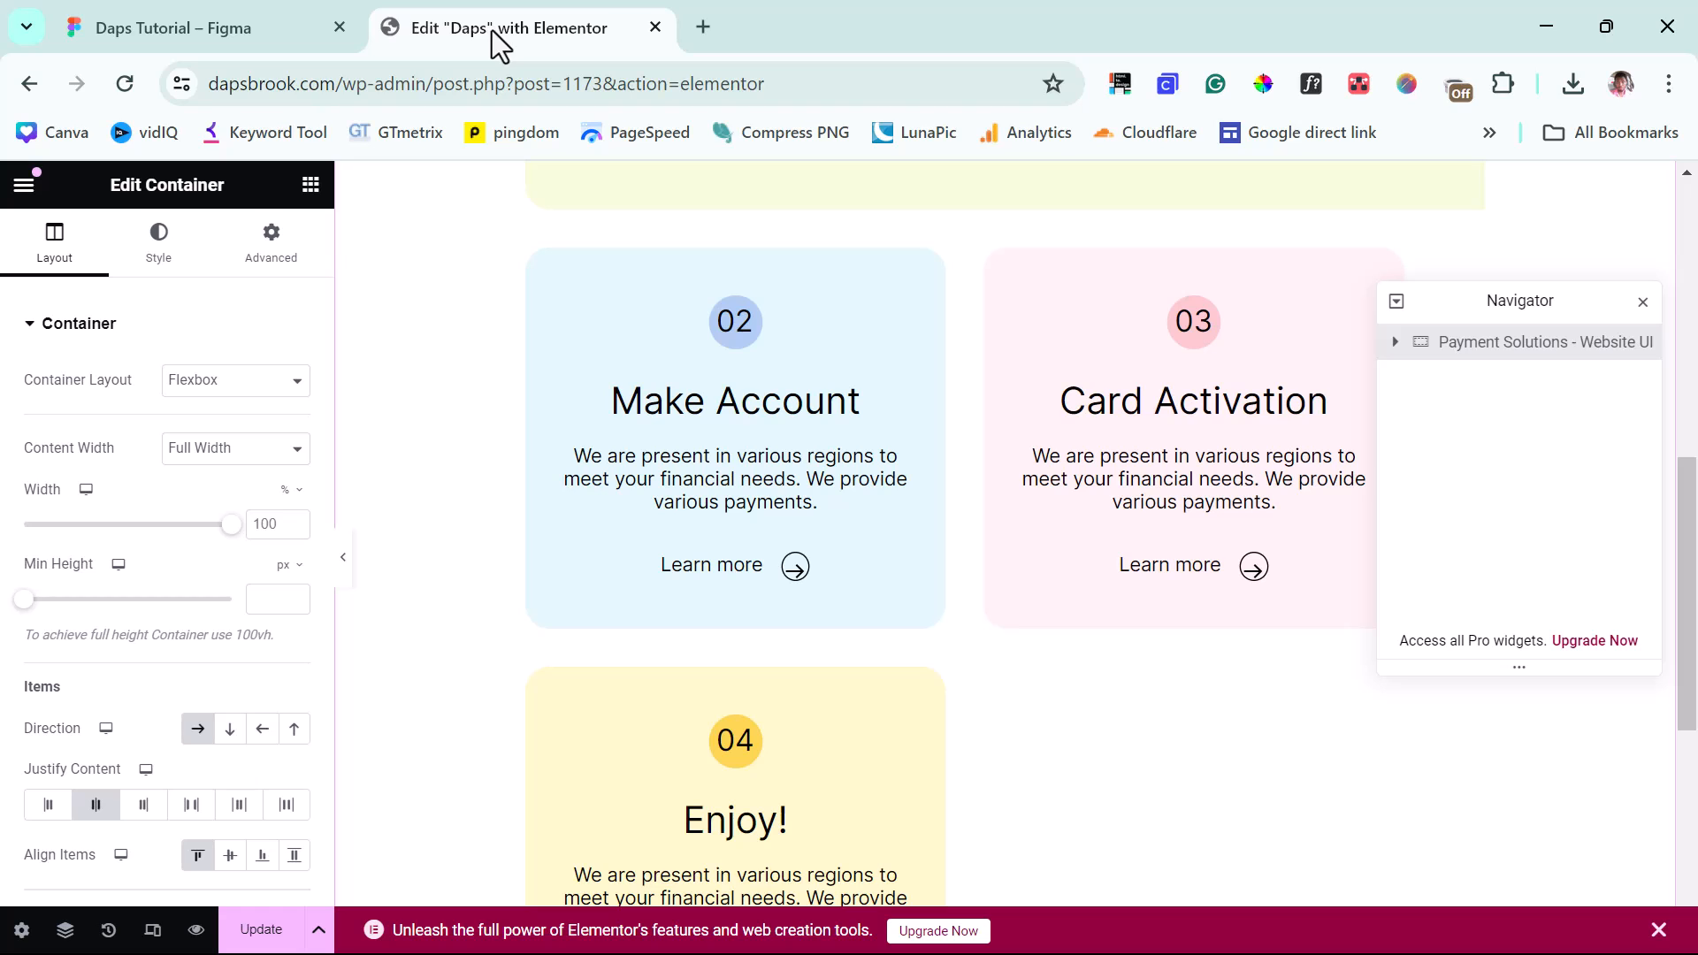
{"action": "scroll", "coordinate": [1123, 688], "scroll_direction": "up", "scroll_amount": 6}
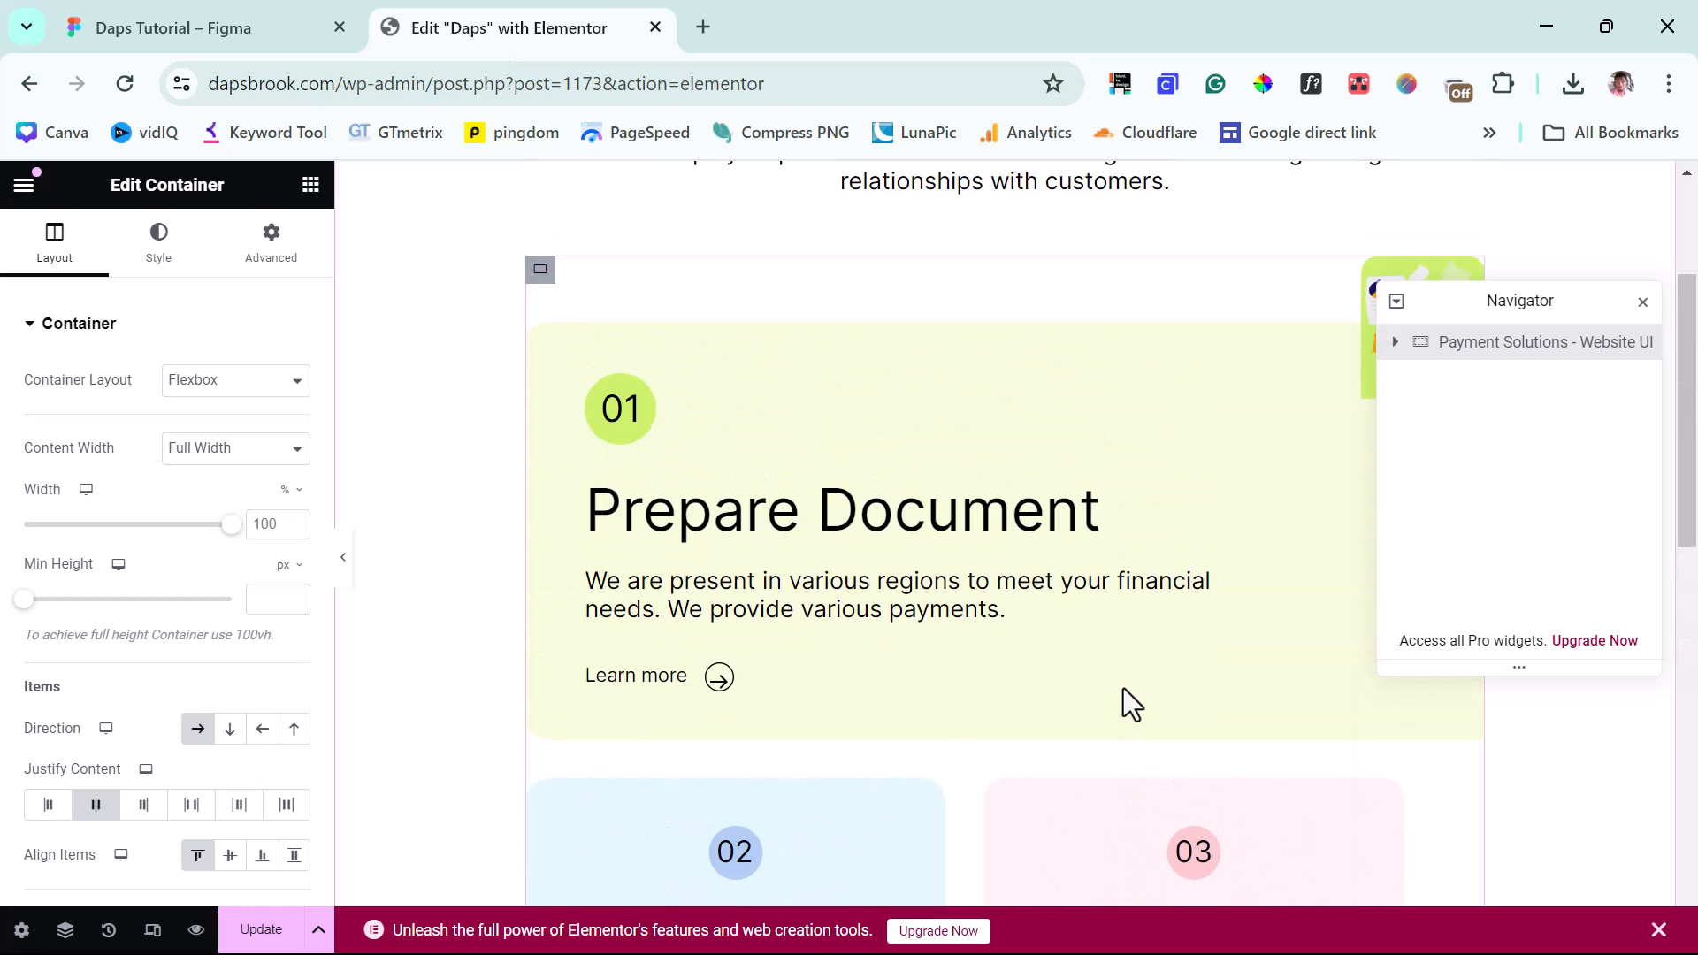
{"action": "scroll", "coordinate": [1123, 688], "scroll_direction": "up", "scroll_amount": 2}
{"action": "scroll", "coordinate": [1123, 688], "scroll_direction": "up", "scroll_amount": 1}
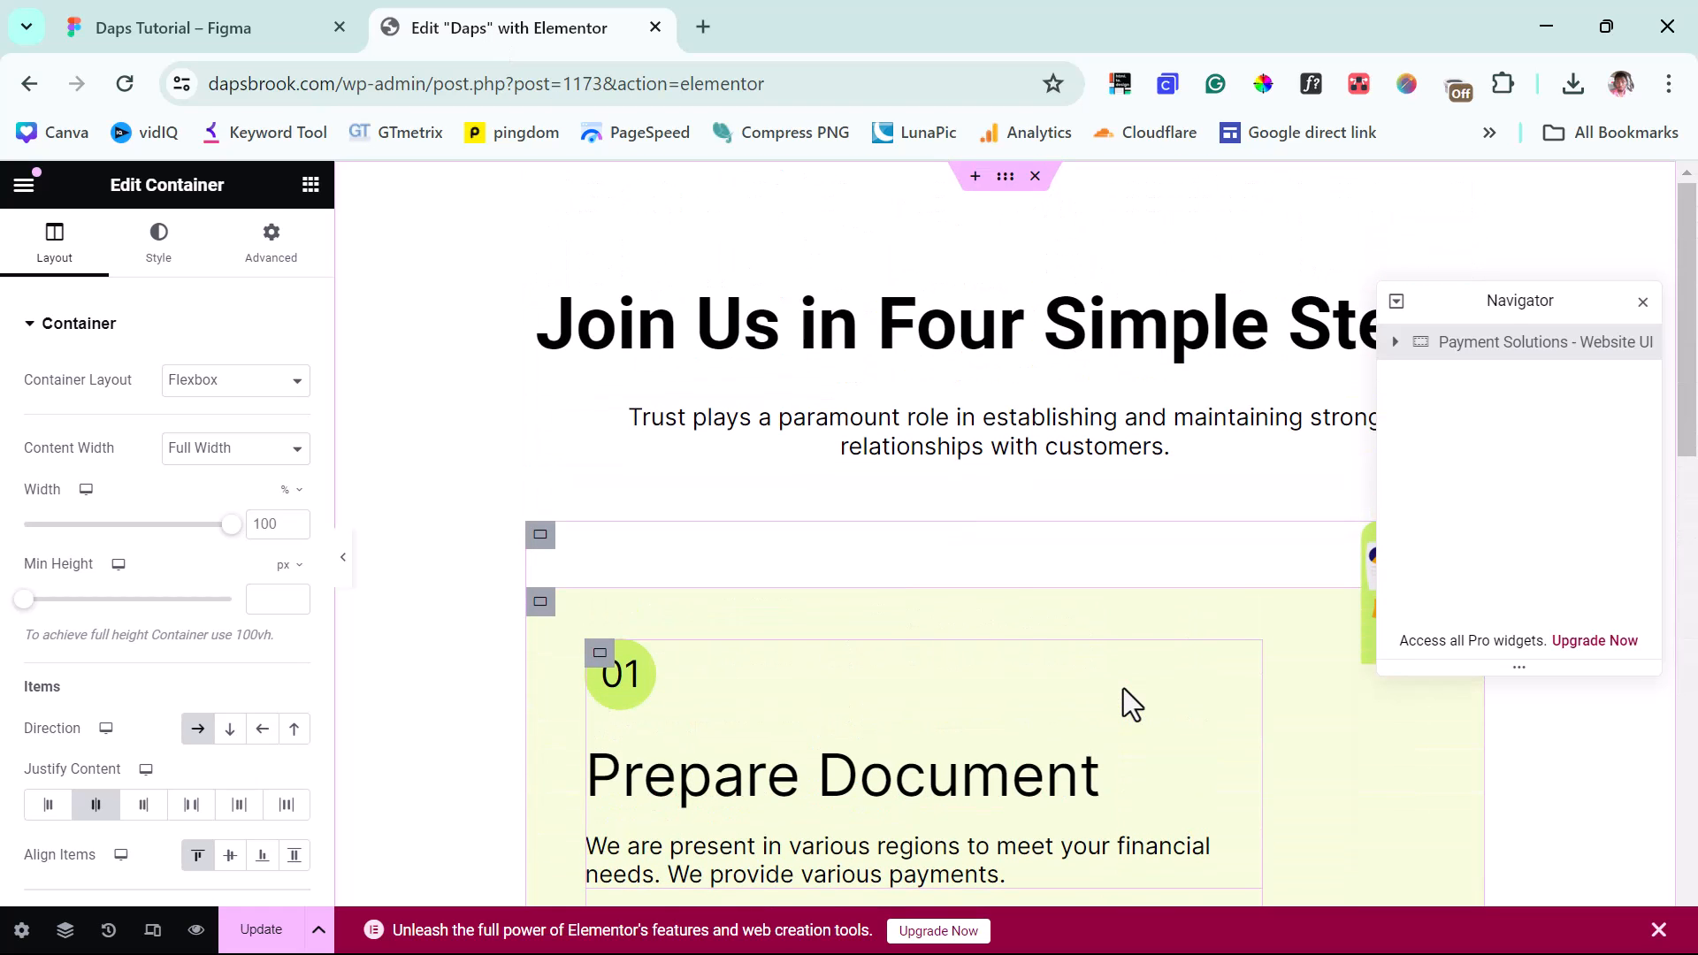
{"action": "scroll", "coordinate": [997, 535], "scroll_direction": "down", "scroll_amount": 5}
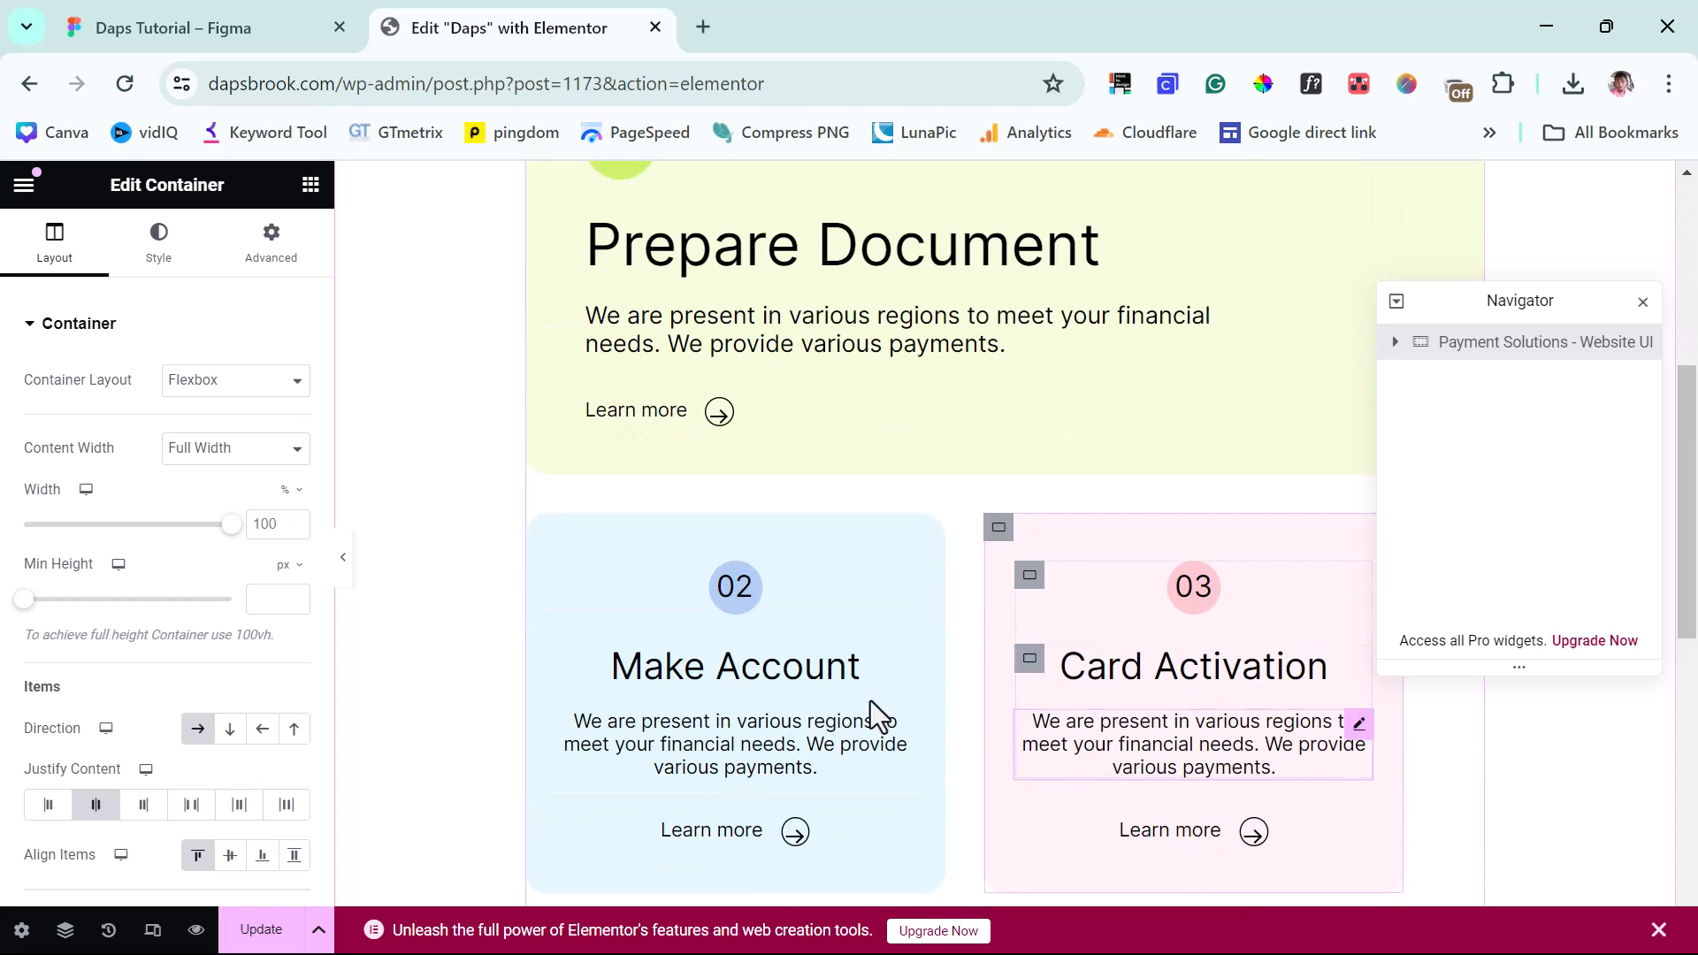
{"action": "scroll", "coordinate": [1106, 610], "scroll_direction": "down", "scroll_amount": 4}
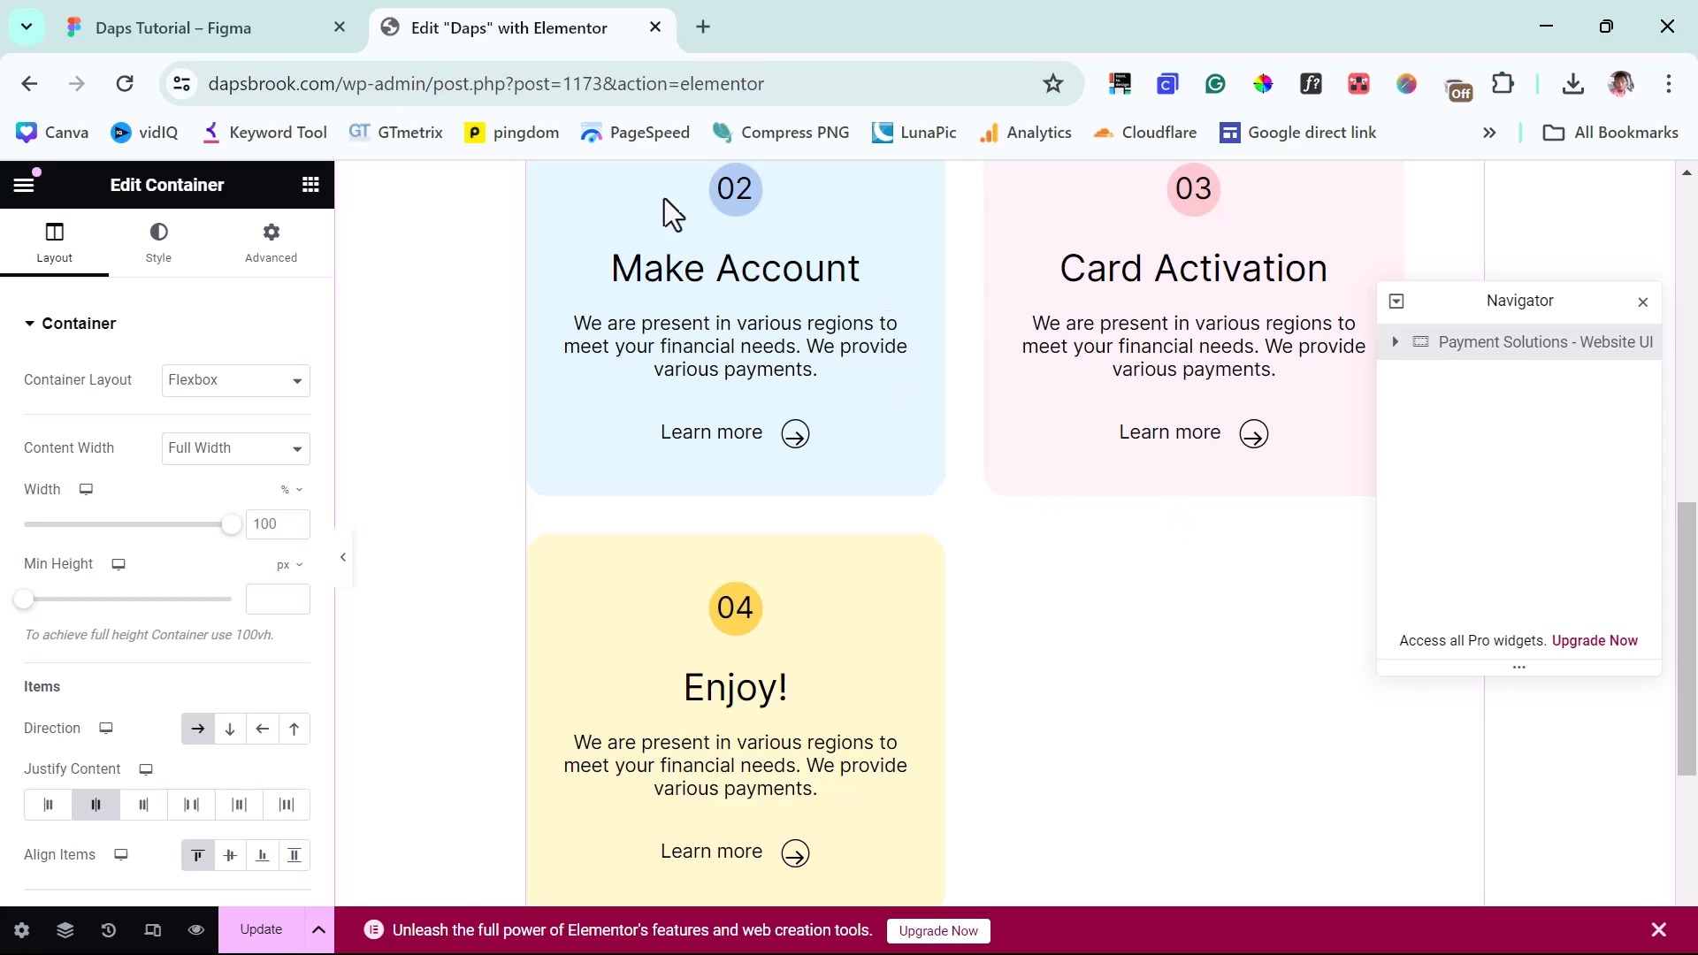
{"action": "left_click", "coordinate": [179, 34]}
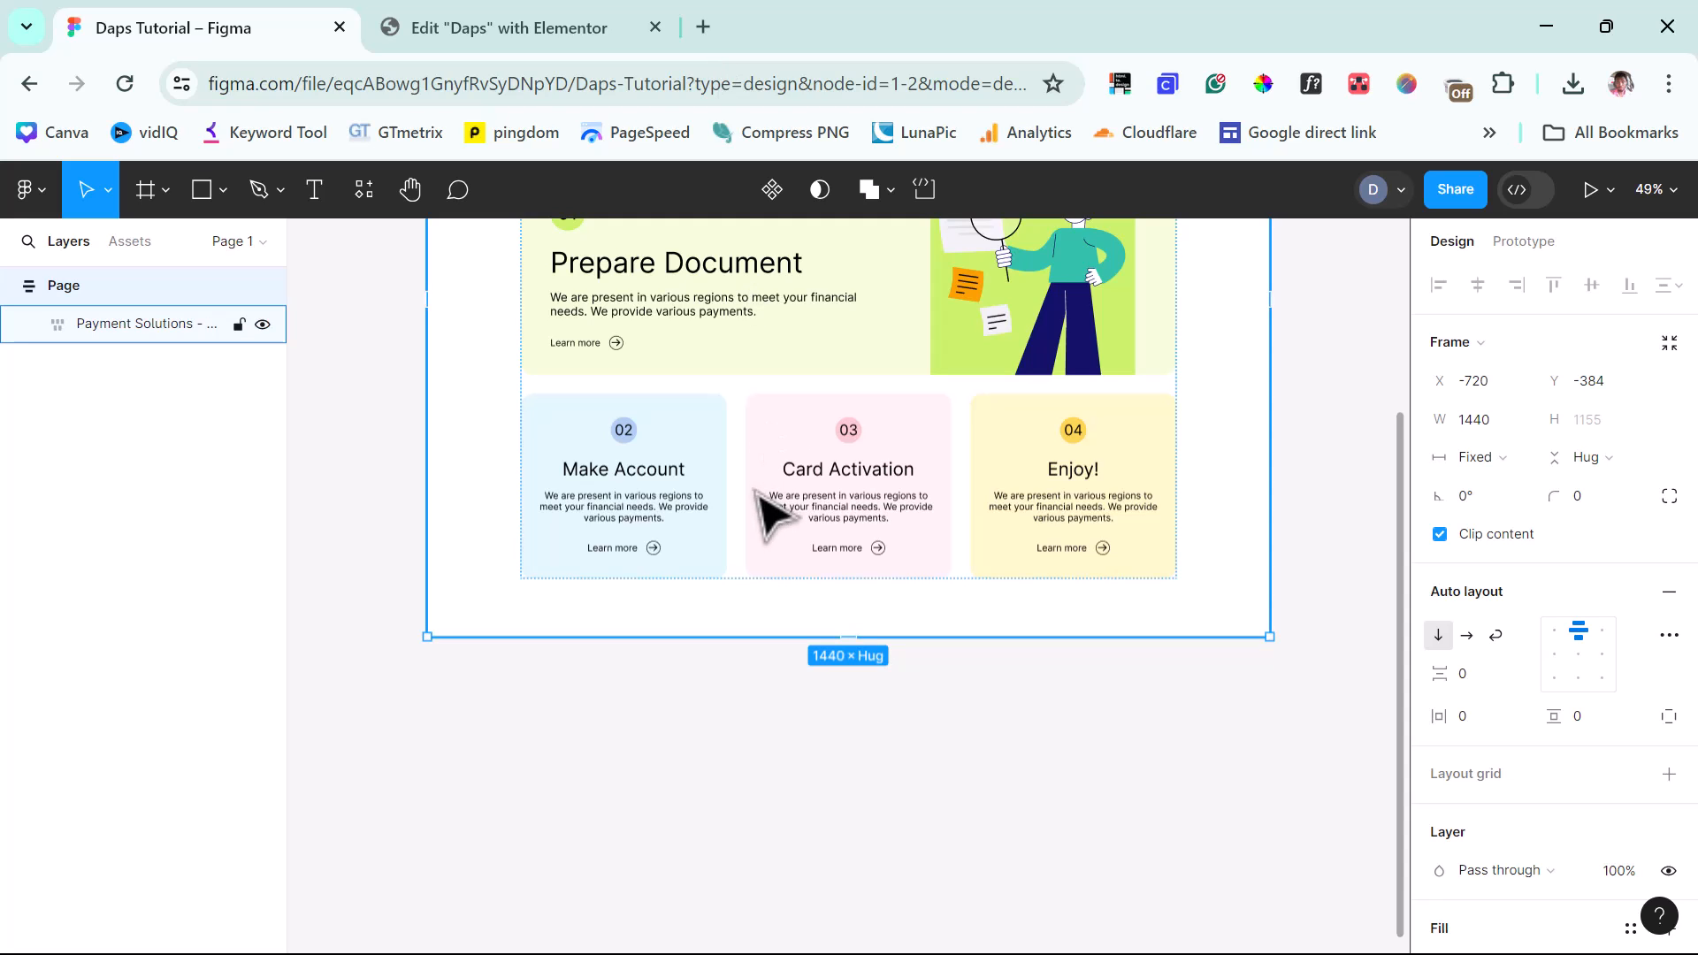
{"action": "left_click", "coordinate": [26, 190]}
{"action": "mouse_move", "coordinate": [135, 626]}
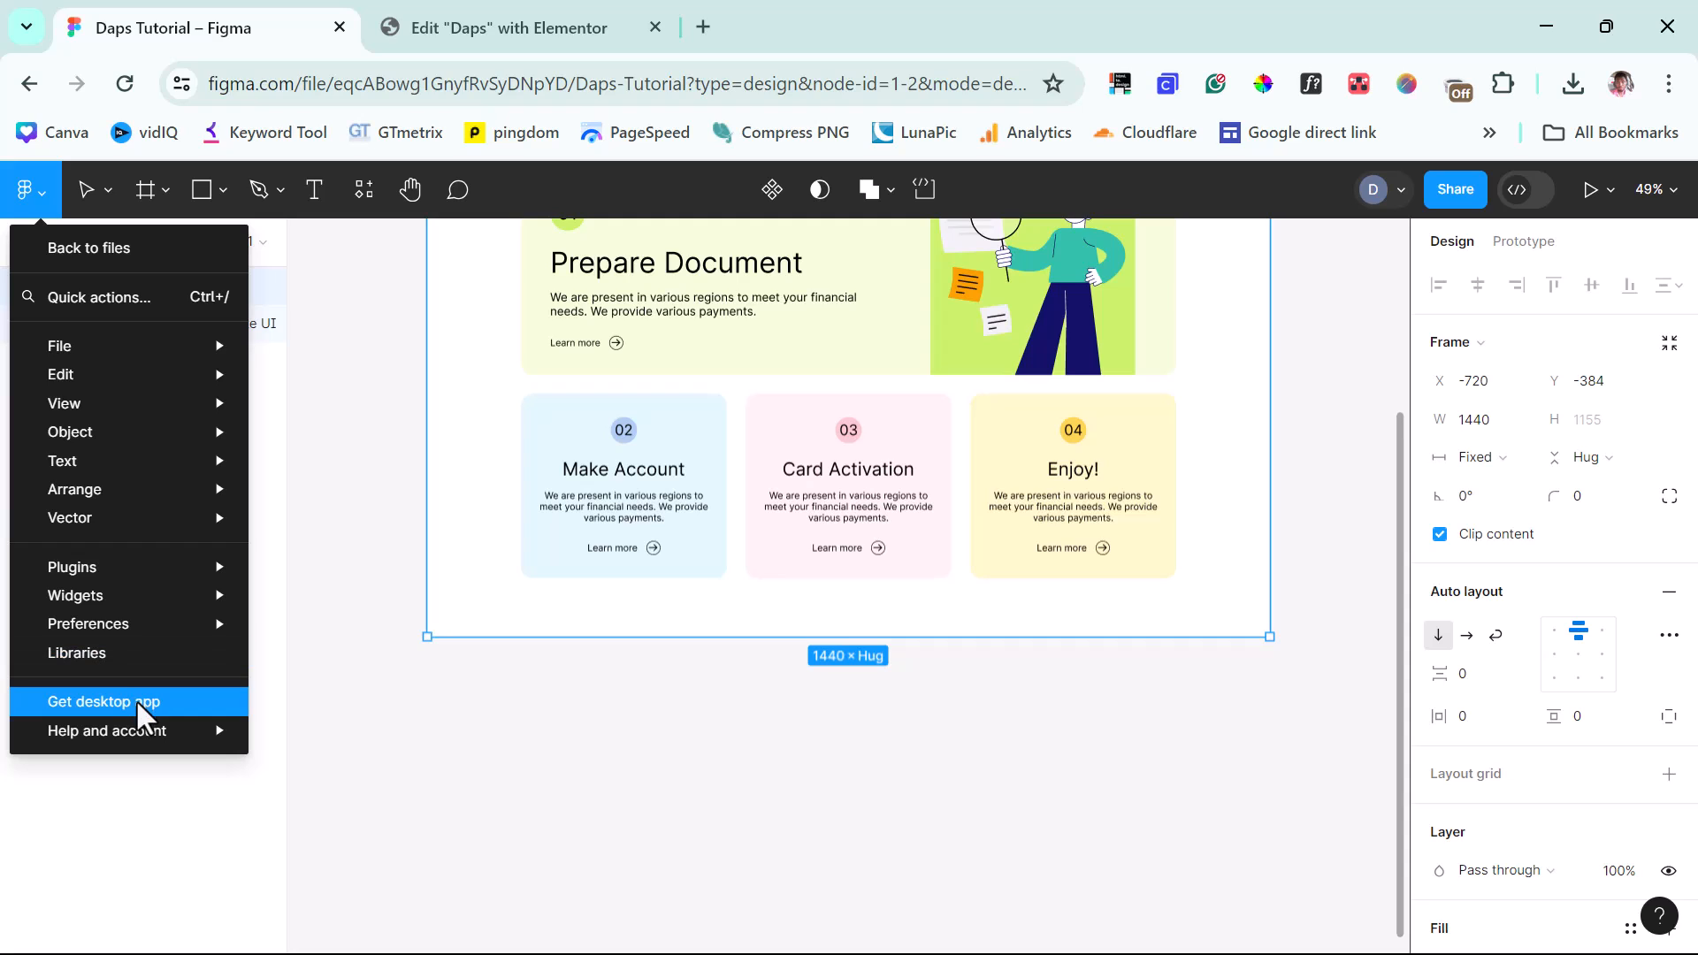
{"action": "mouse_move", "coordinate": [102, 552]}
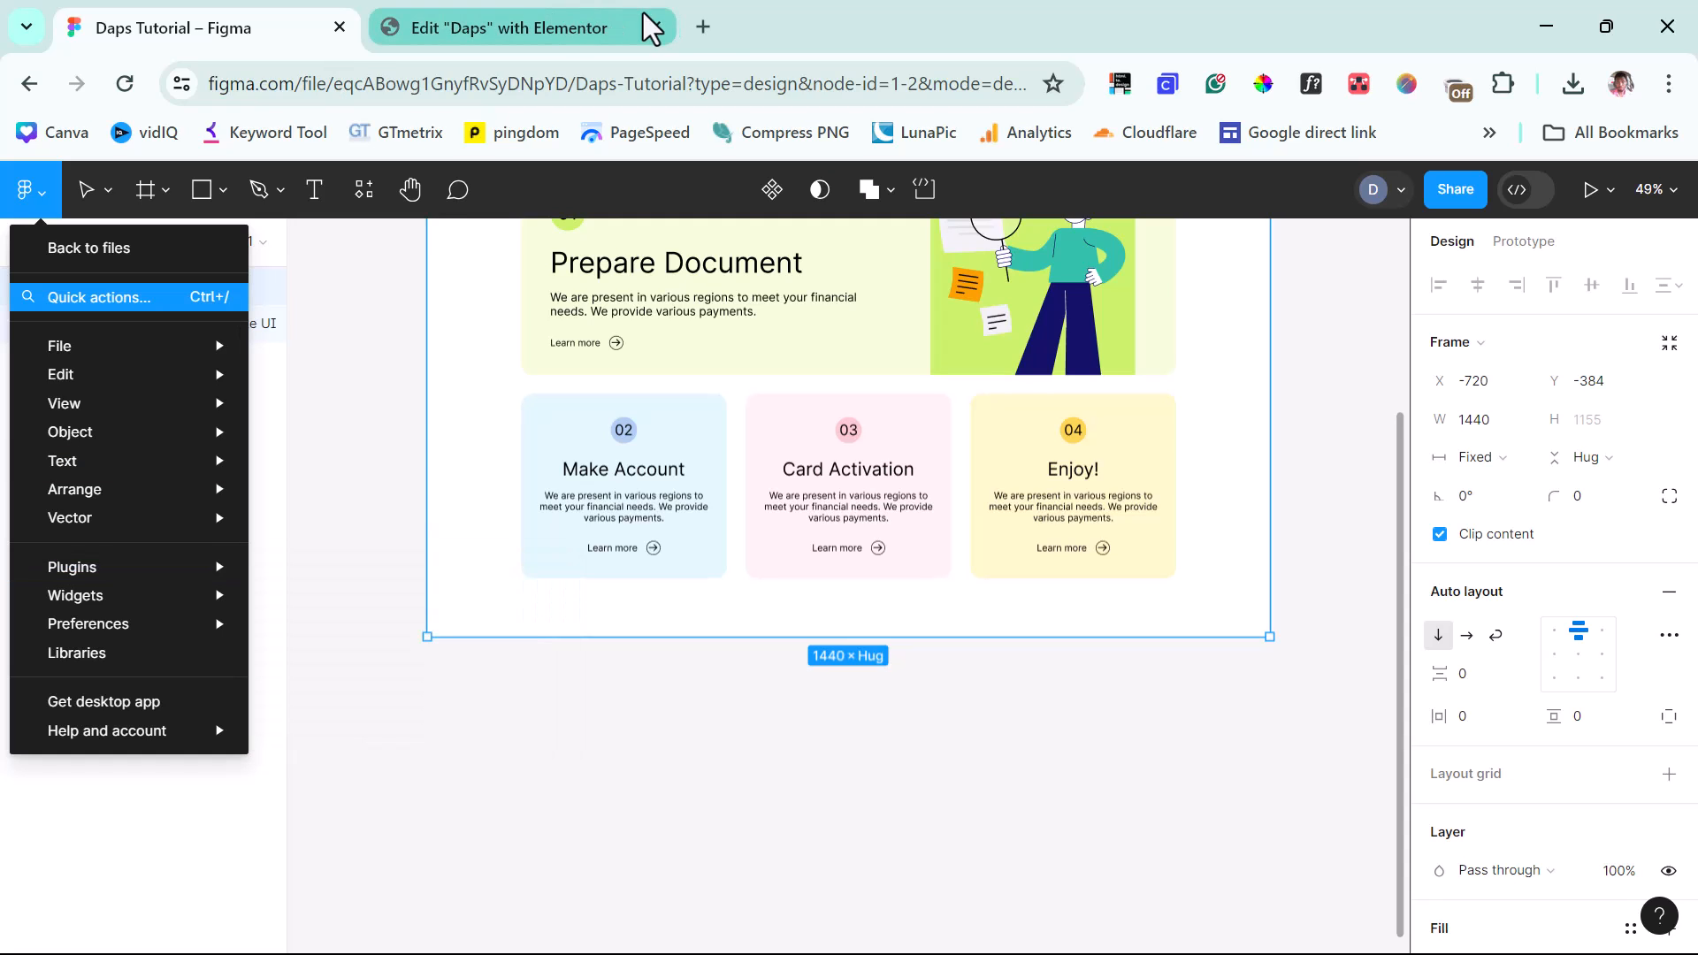
Step: Open uichemy.com in a new browser tab and go to its pricing page
{"action": "left_click", "coordinate": [709, 21]}
{"action": "left_click", "coordinate": [547, 92]}
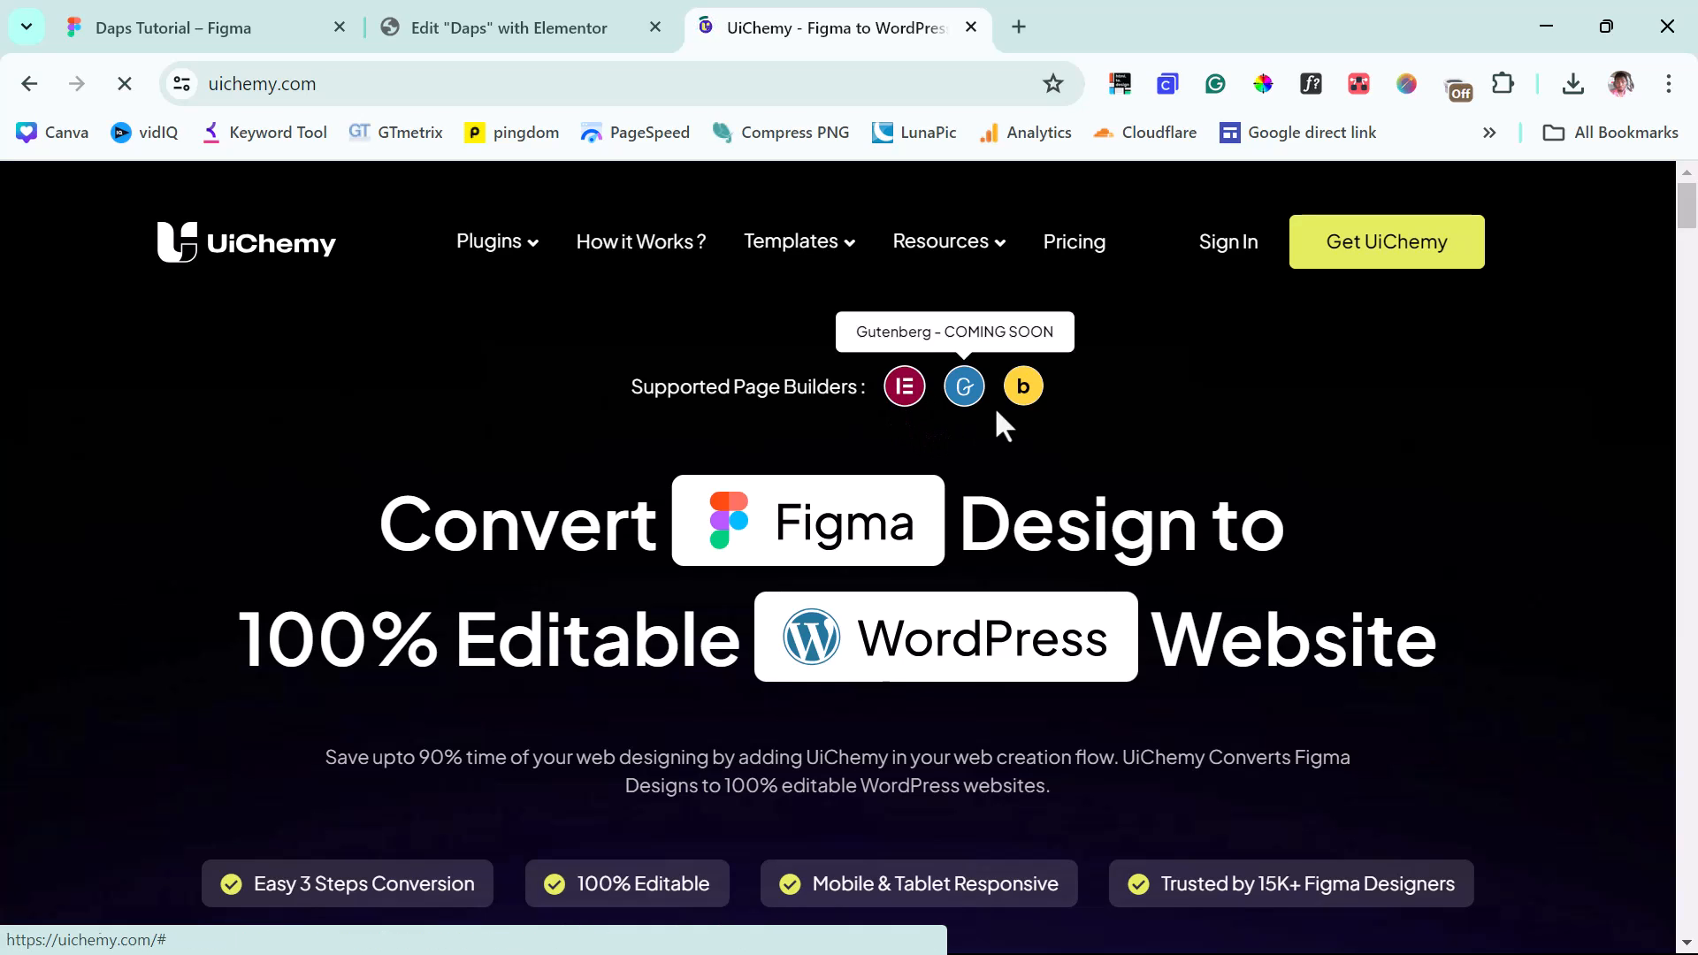
{"action": "left_click", "coordinate": [1068, 246]}
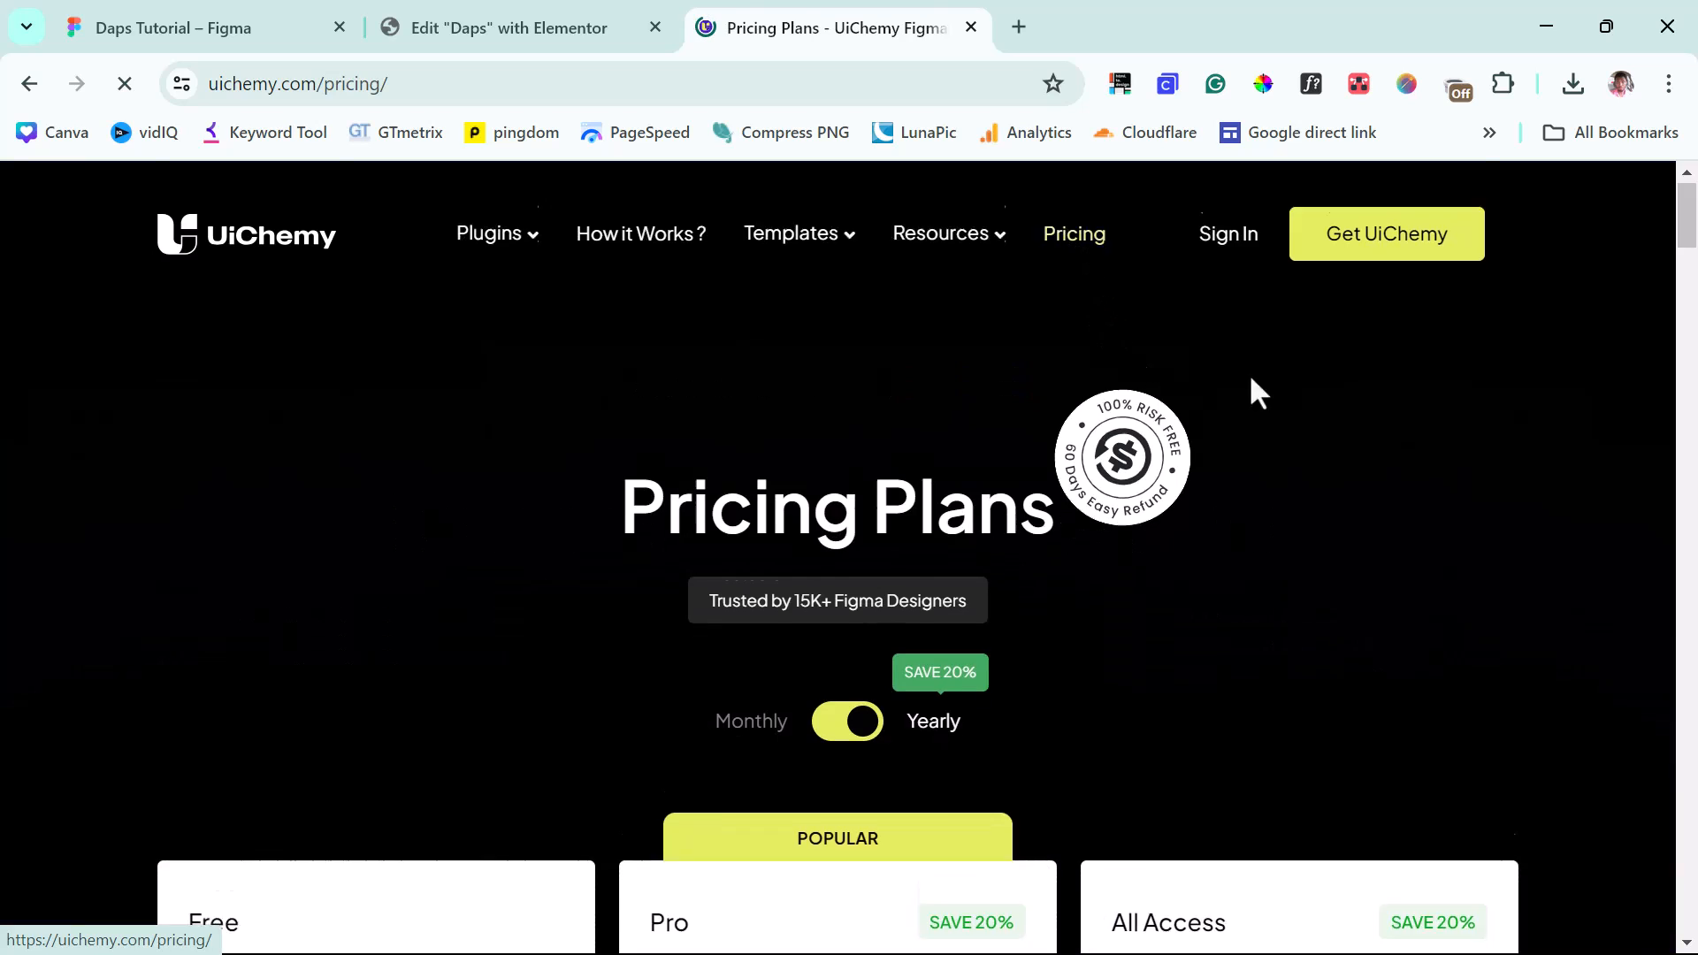
Step: Examine the Free, Pro and All Access plans, comparing their prices, supported page builders, monthly exports and included features
{"action": "scroll", "coordinate": [1238, 384], "scroll_direction": "down", "scroll_amount": 5}
{"action": "scroll", "coordinate": [1296, 384], "scroll_direction": "down", "scroll_amount": 1}
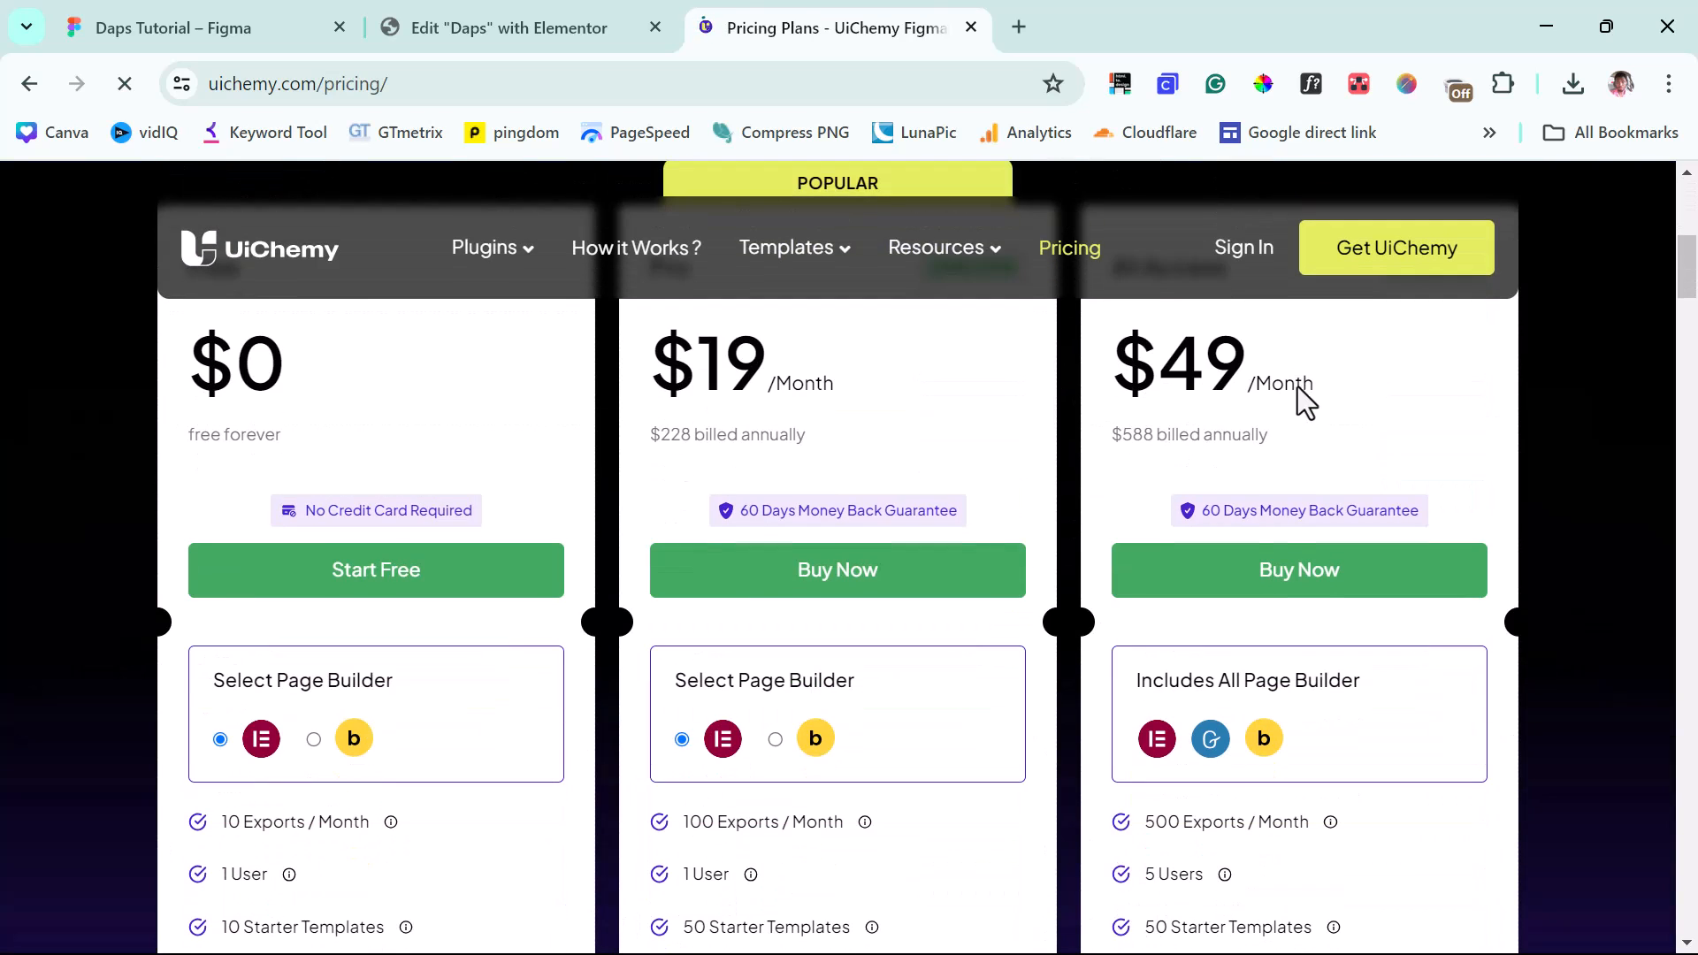
{"action": "scroll", "coordinate": [1297, 396], "scroll_direction": "up", "scroll_amount": 1}
{"action": "scroll", "coordinate": [1296, 396], "scroll_direction": "up", "scroll_amount": 1}
{"action": "scroll", "coordinate": [1292, 391], "scroll_direction": "down", "scroll_amount": 1}
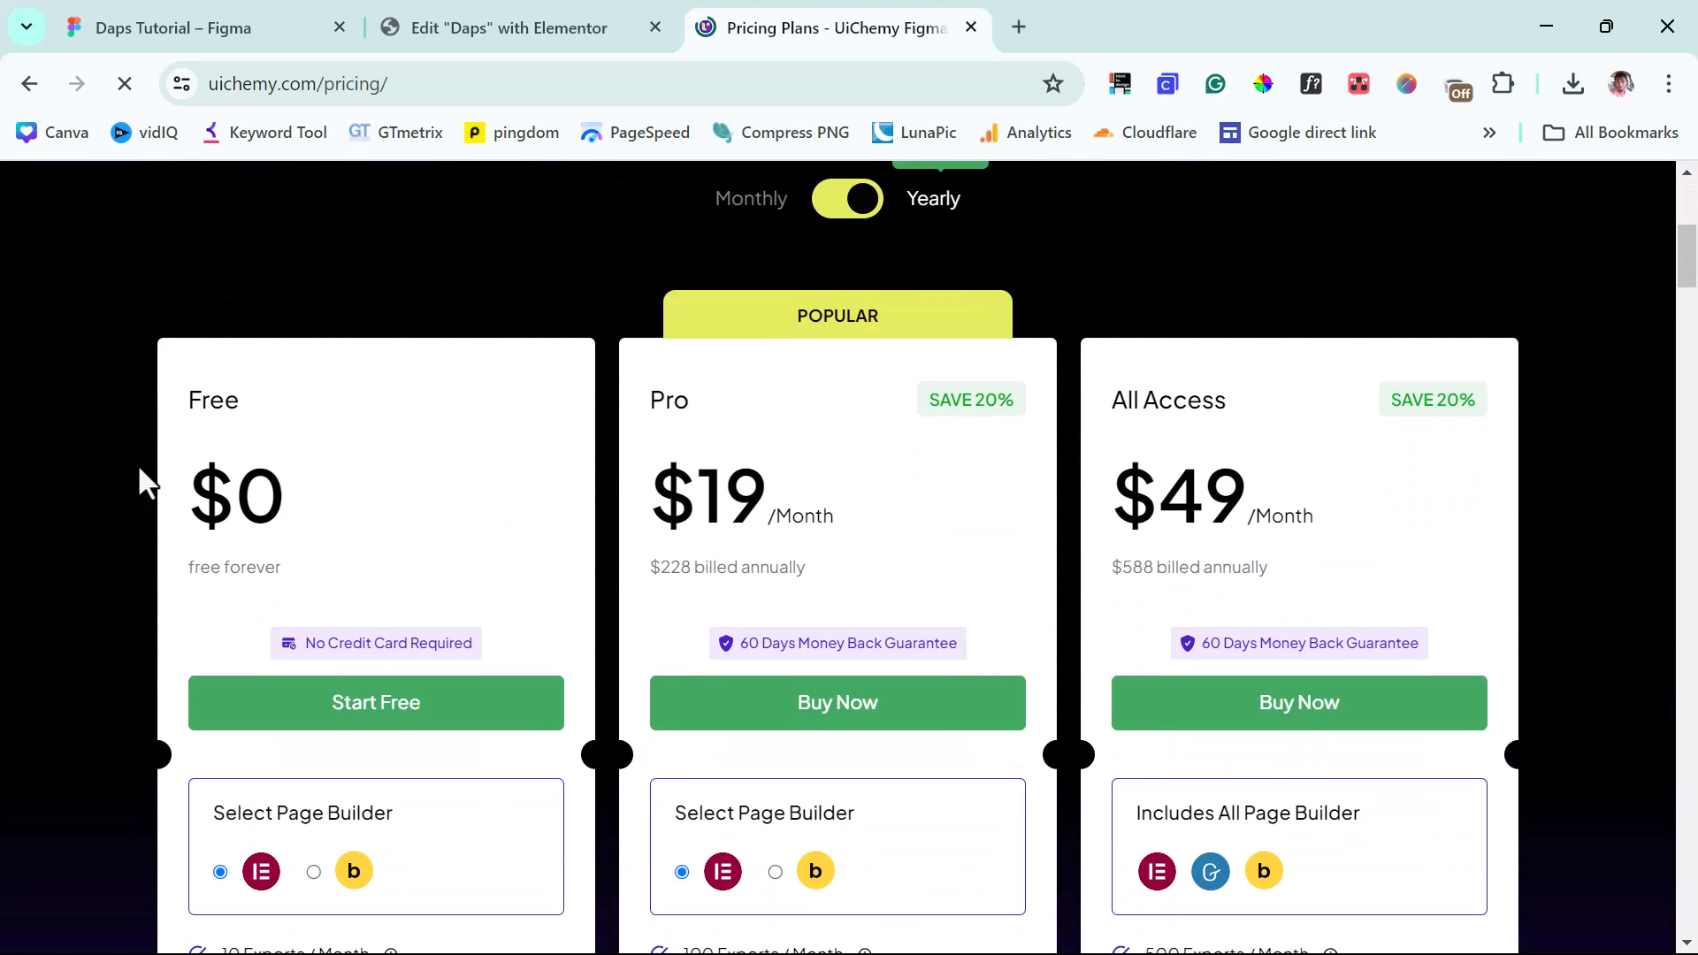
{"action": "scroll", "coordinate": [265, 546], "scroll_direction": "down", "scroll_amount": 1}
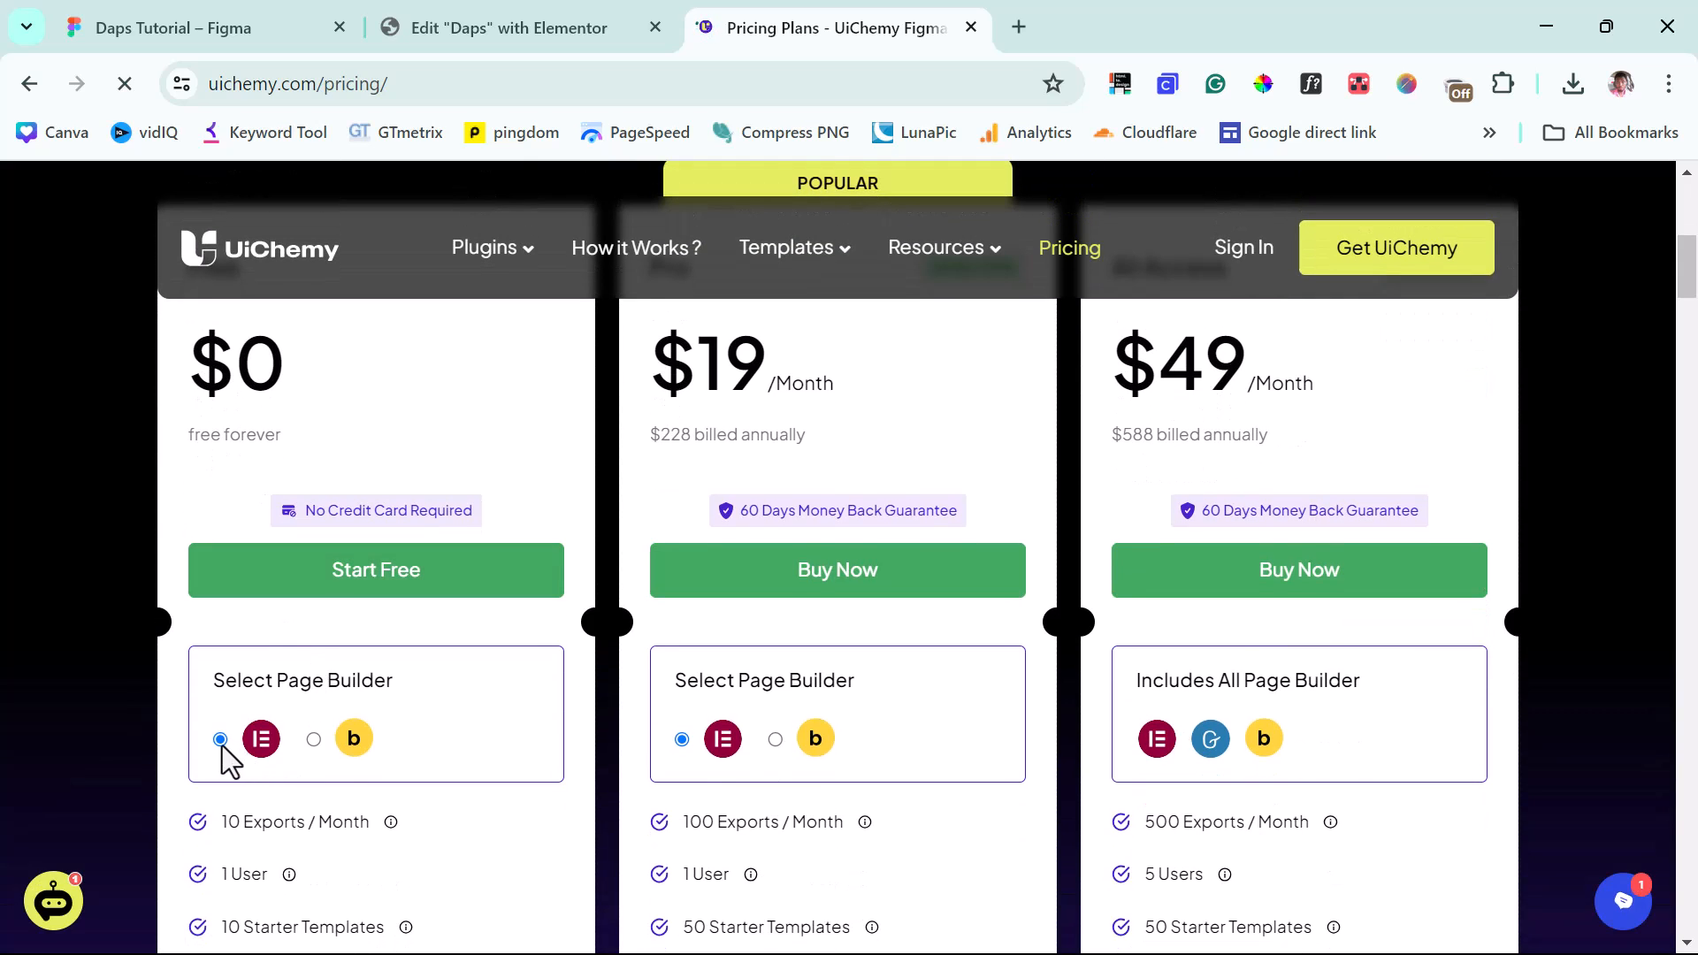
{"action": "scroll", "coordinate": [237, 761], "scroll_direction": "down", "scroll_amount": 2}
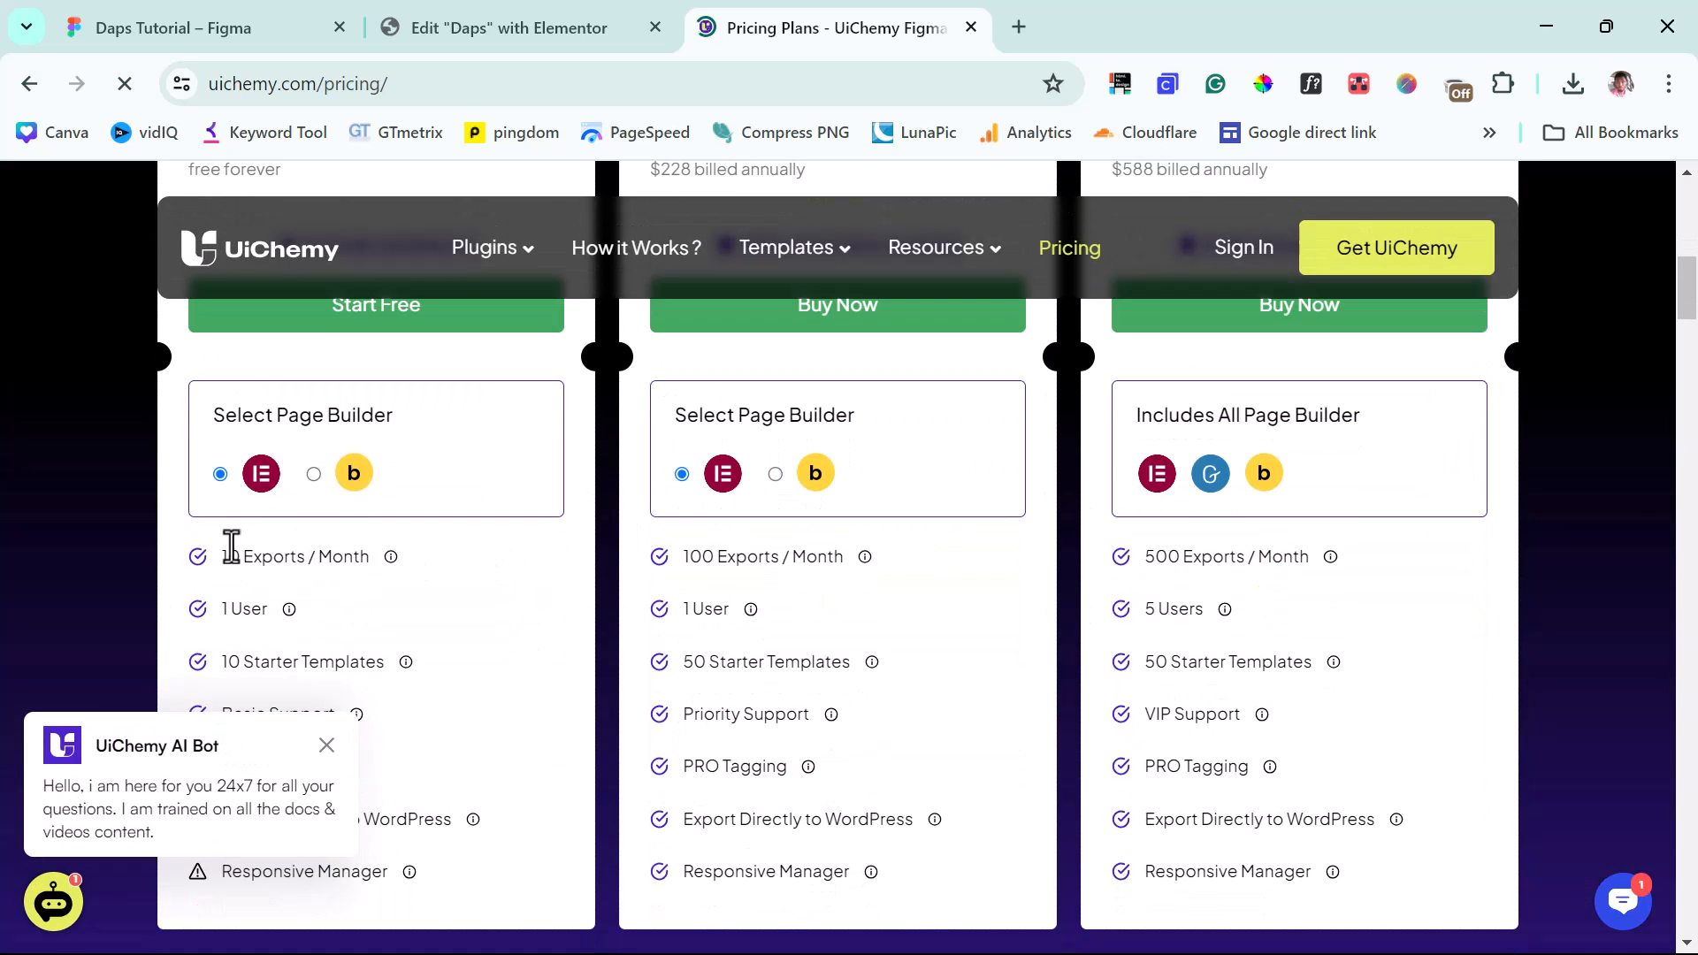
{"action": "scroll", "coordinate": [420, 619], "scroll_direction": "up", "scroll_amount": 3}
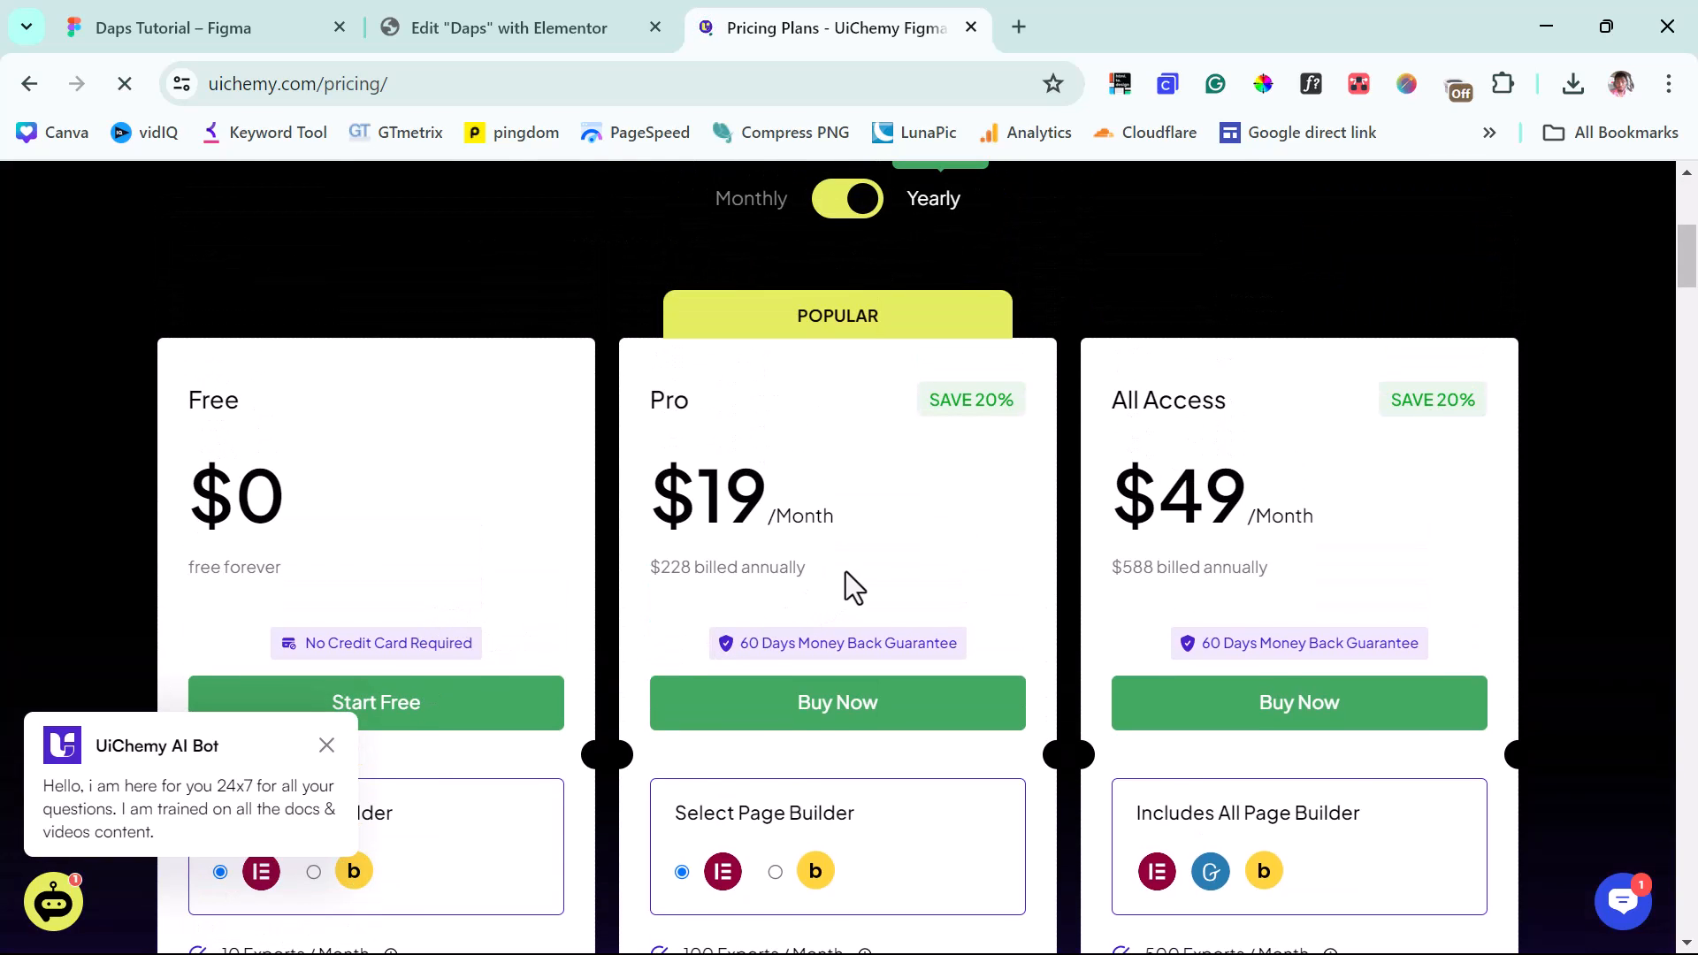
{"action": "scroll", "coordinate": [848, 578], "scroll_direction": "down", "scroll_amount": 3}
{"action": "scroll", "coordinate": [792, 629], "scroll_direction": "up", "scroll_amount": 3}
{"action": "scroll", "coordinate": [1434, 422], "scroll_direction": "down", "scroll_amount": 3}
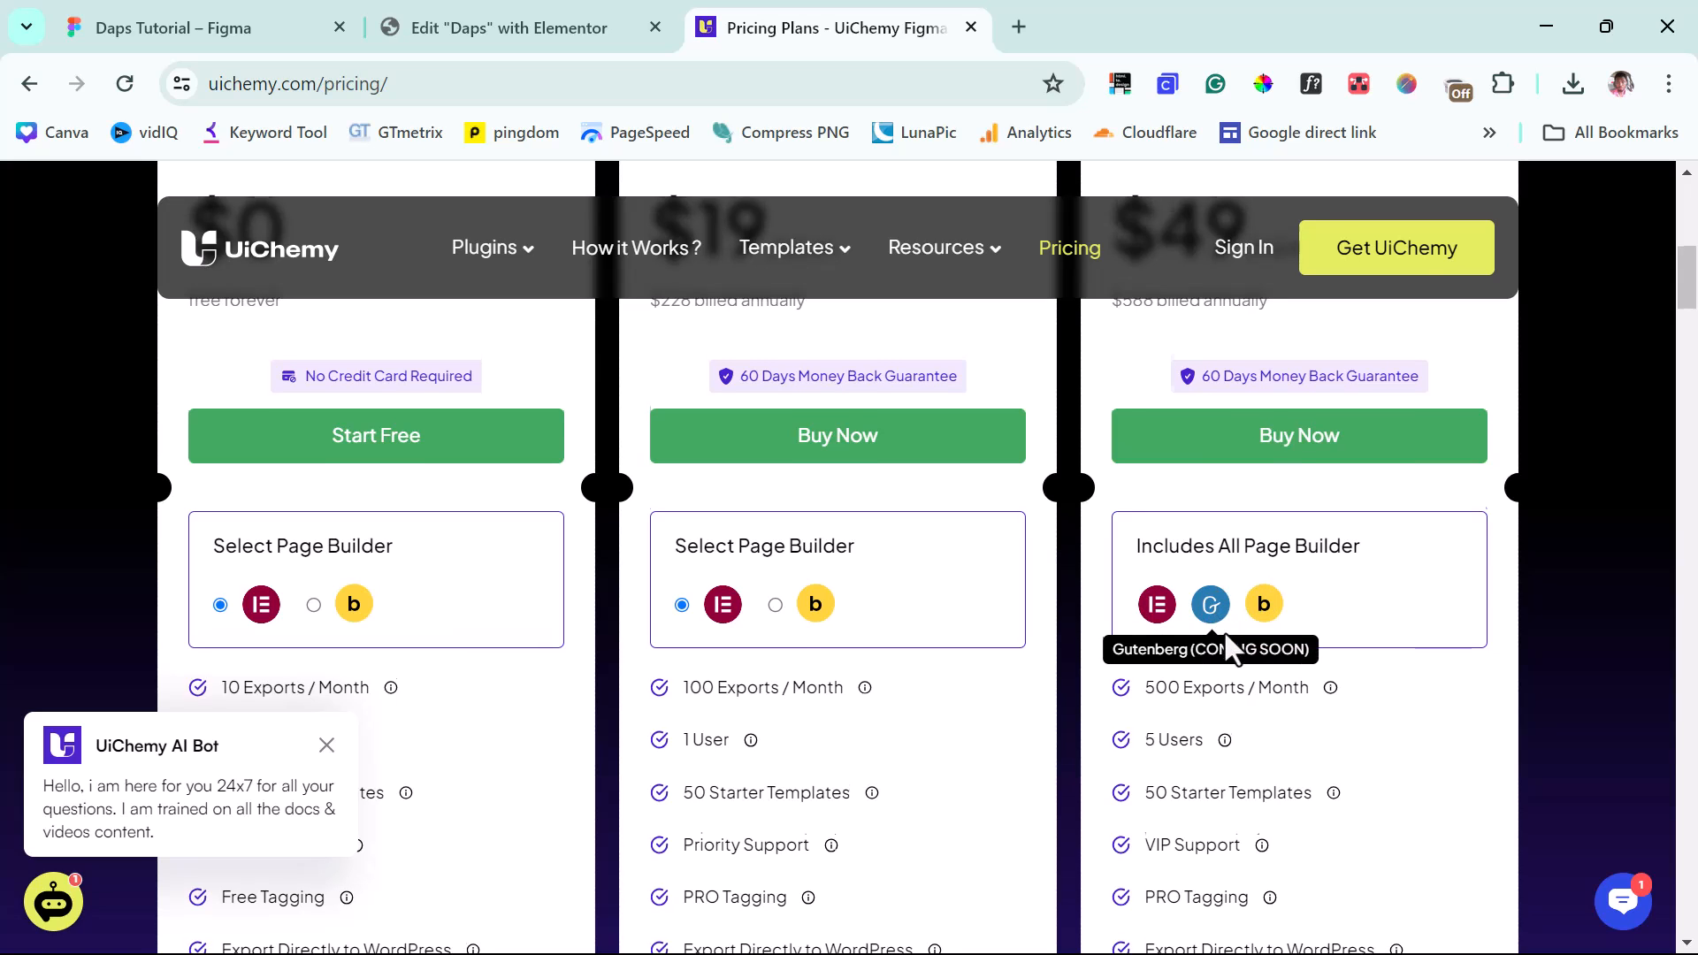
{"action": "scroll", "coordinate": [1228, 640], "scroll_direction": "down", "scroll_amount": 3}
{"action": "scroll", "coordinate": [808, 650], "scroll_direction": "up", "scroll_amount": 6}
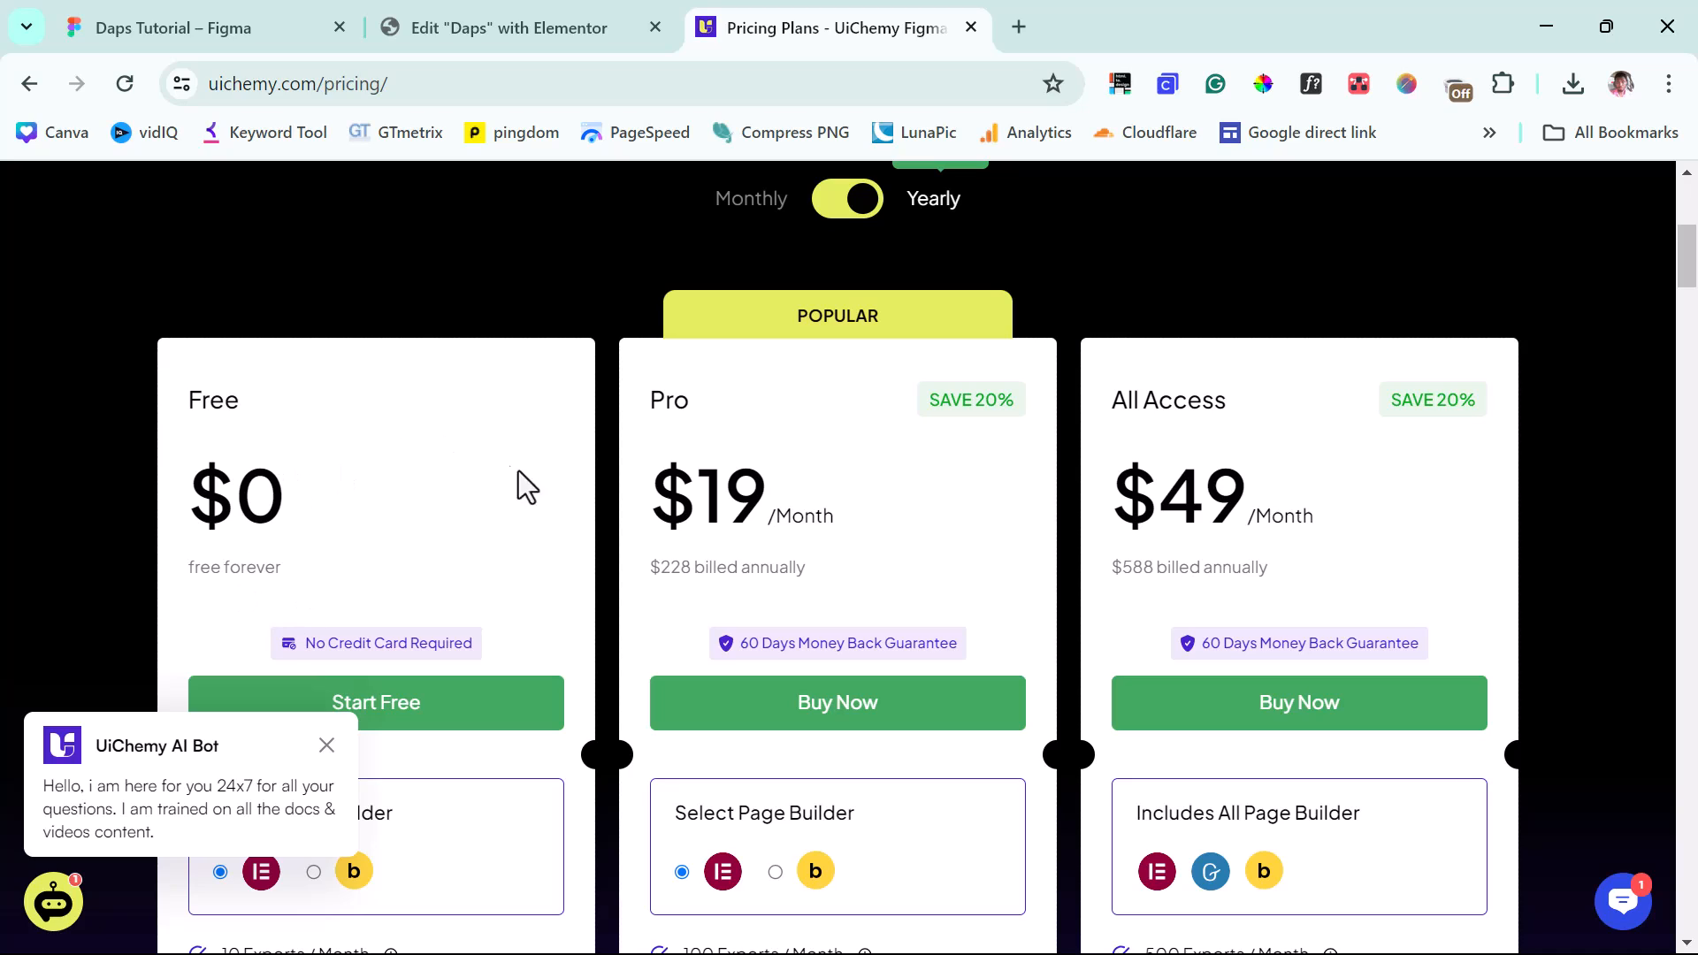